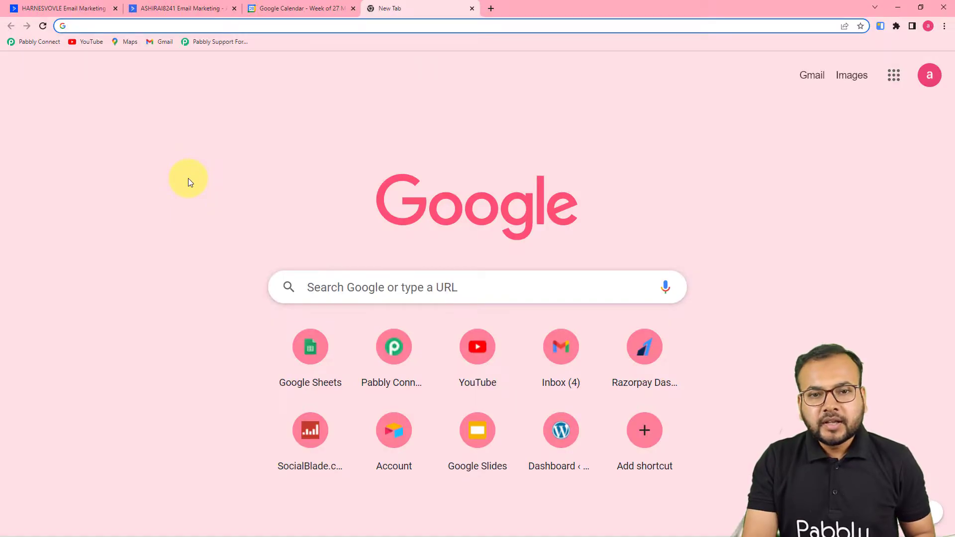
# Load the Pabbly Connect dashboard and start creating a new workflow.
pyautogui.click(56, 43)
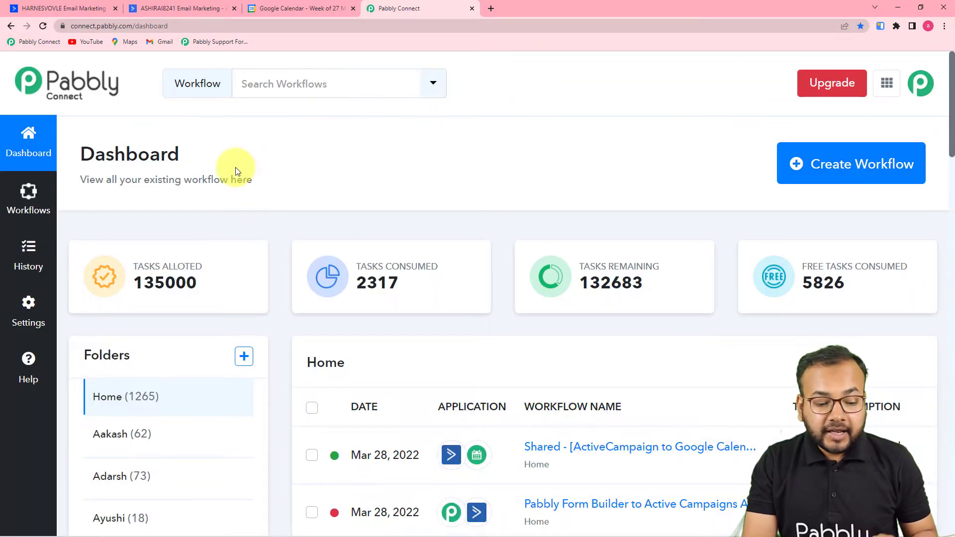
pyautogui.moveTo(570, 255)
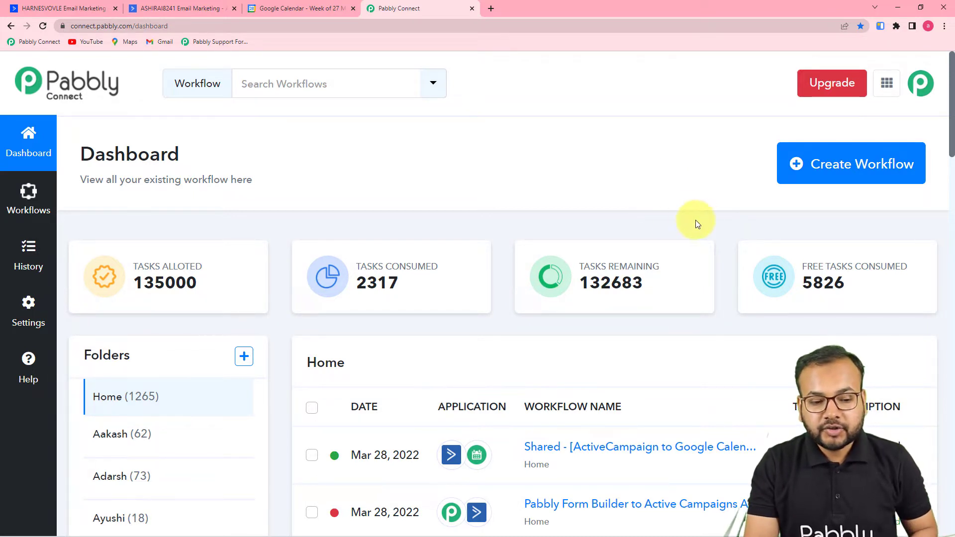
pyautogui.click(843, 176)
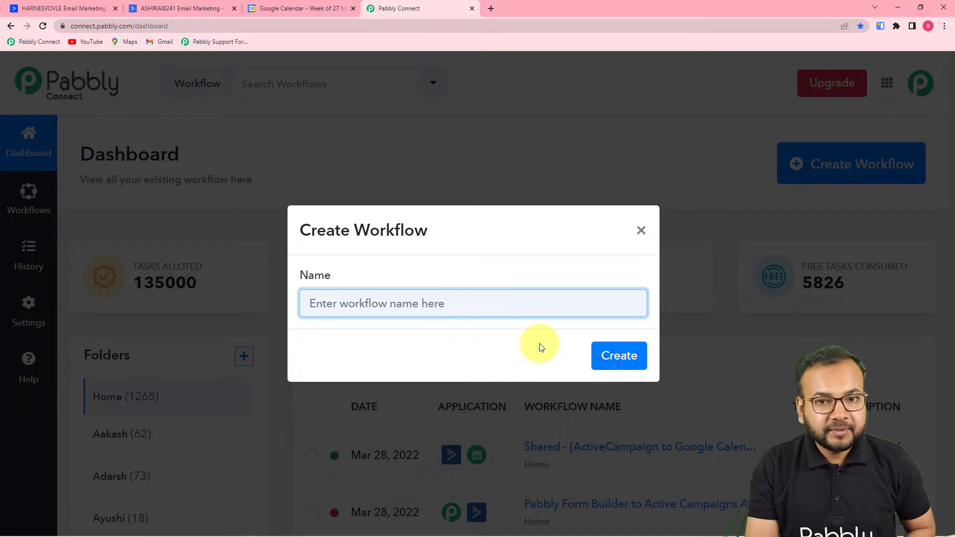
# Create the workflow named 'ActiveCampaigns and Google Calendar Automation' and collapse the trigger's app chooser.
pyautogui.write('ActiveCampaigns and Google Calendar Automation')
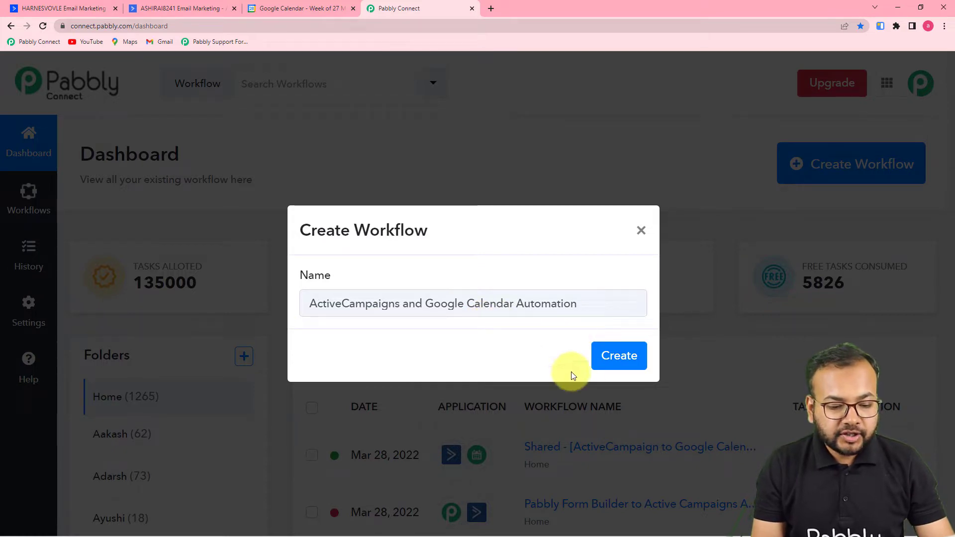
pyautogui.click(619, 363)
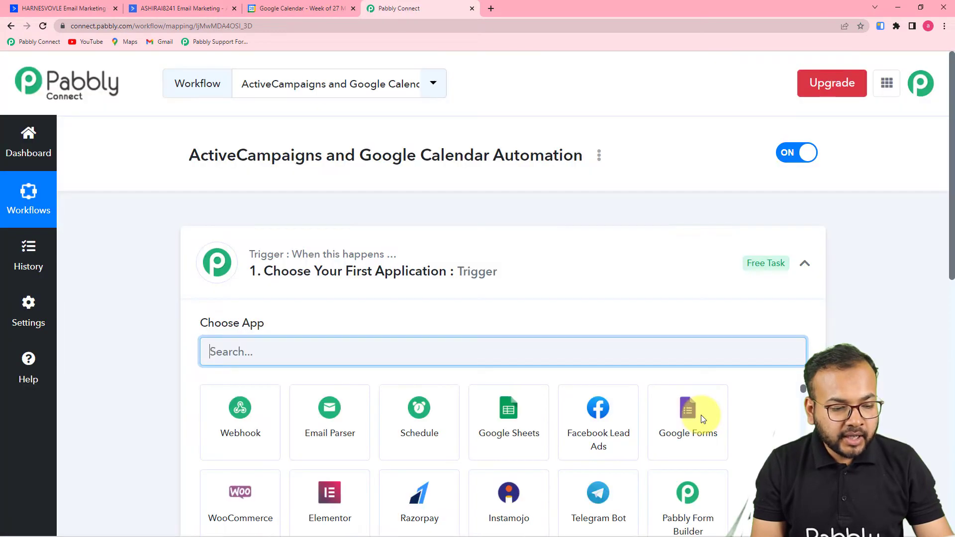
pyautogui.click(806, 273)
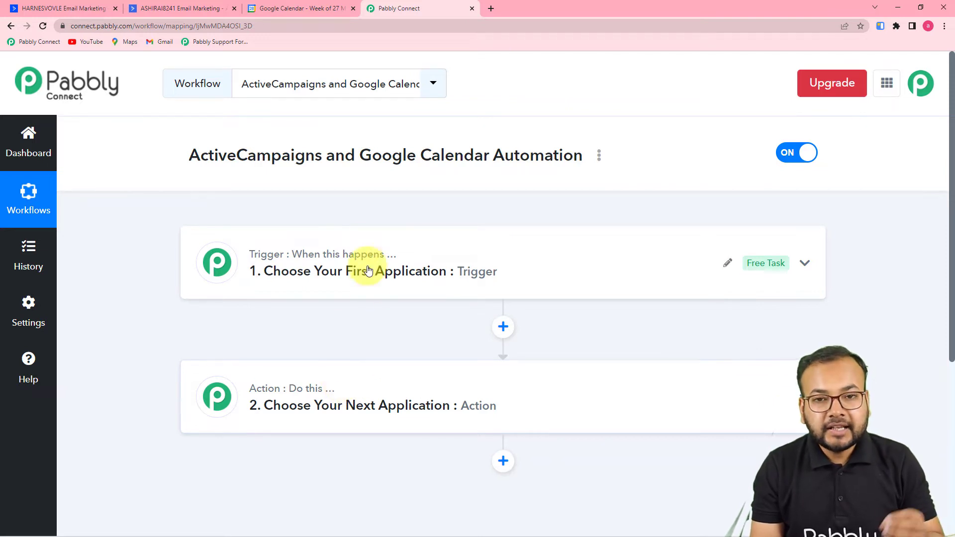
# Choose ActiveCampaign as the trigger app by searching 'acti'.
pyautogui.click(337, 283)
pyautogui.scroll(-2, 337, 284)
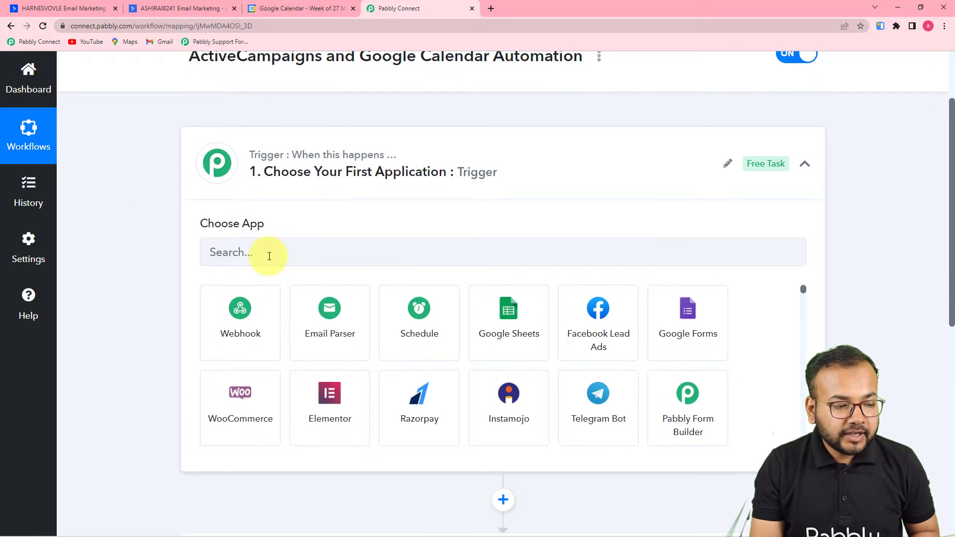
pyautogui.click(295, 259)
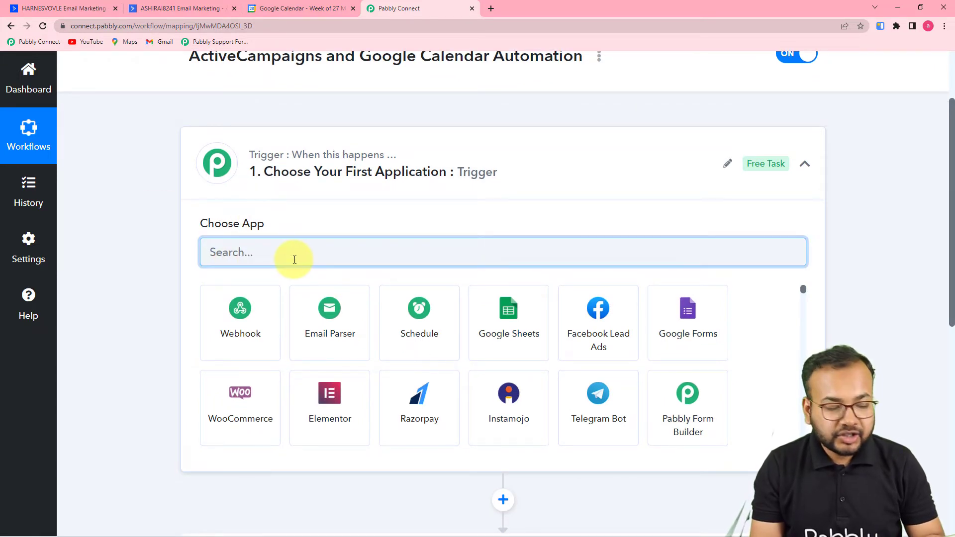
pyautogui.write('activ')
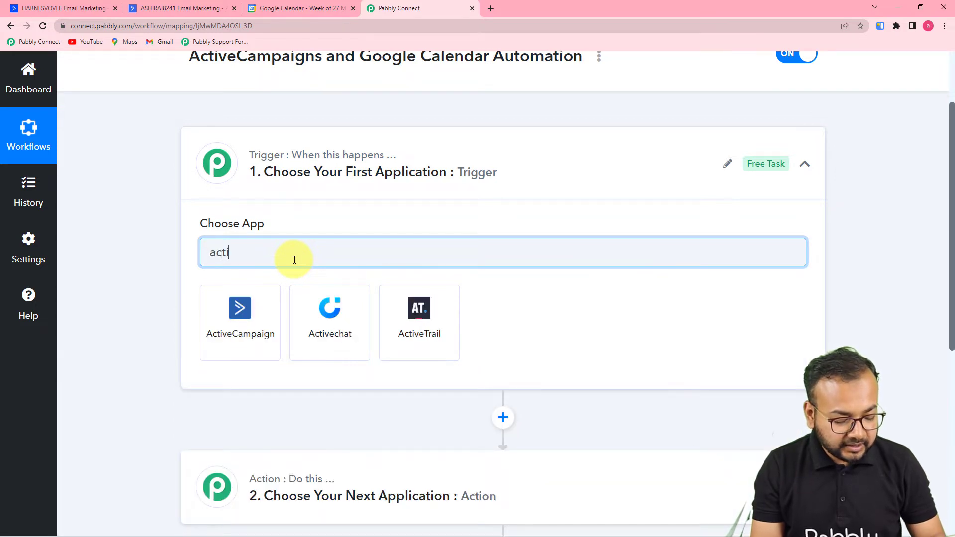
pyautogui.click(251, 342)
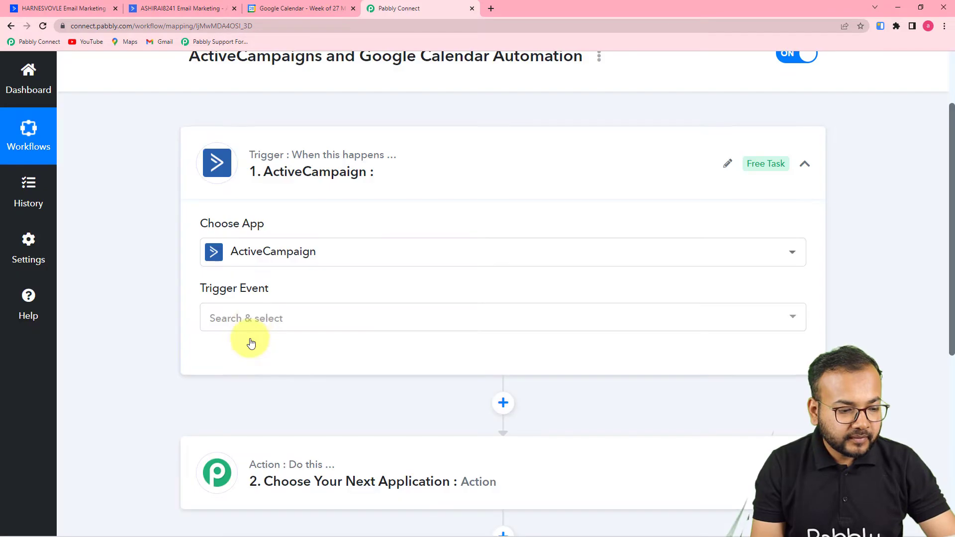
# Select New Deal as the trigger event and begin connecting the account.
pyautogui.click(249, 318)
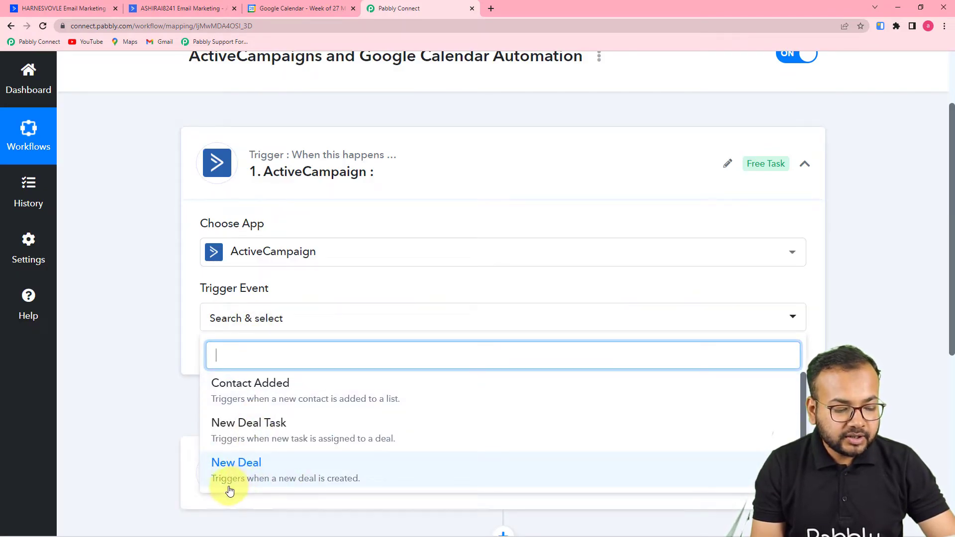
pyautogui.click(301, 467)
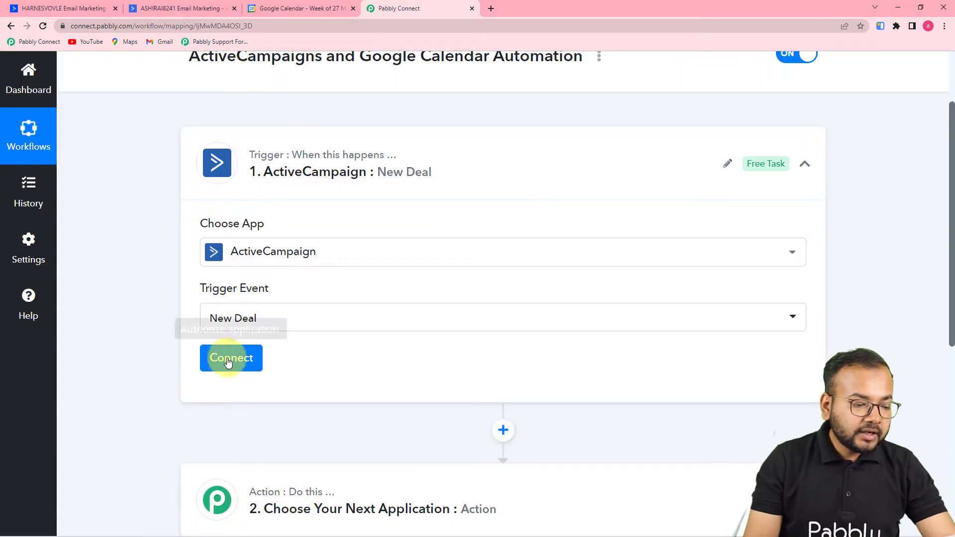
pyautogui.click(258, 353)
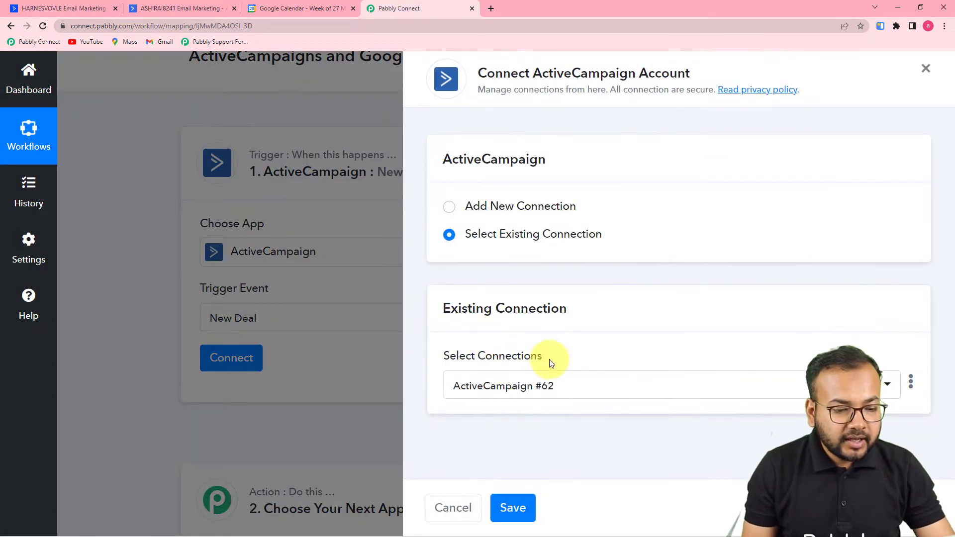
# Start a new ActiveCampaign connection needing an API key and URL, then view ActiveCampaign's Deals page.
pyautogui.click(454, 212)
pyautogui.scroll(-5, 489, 209)
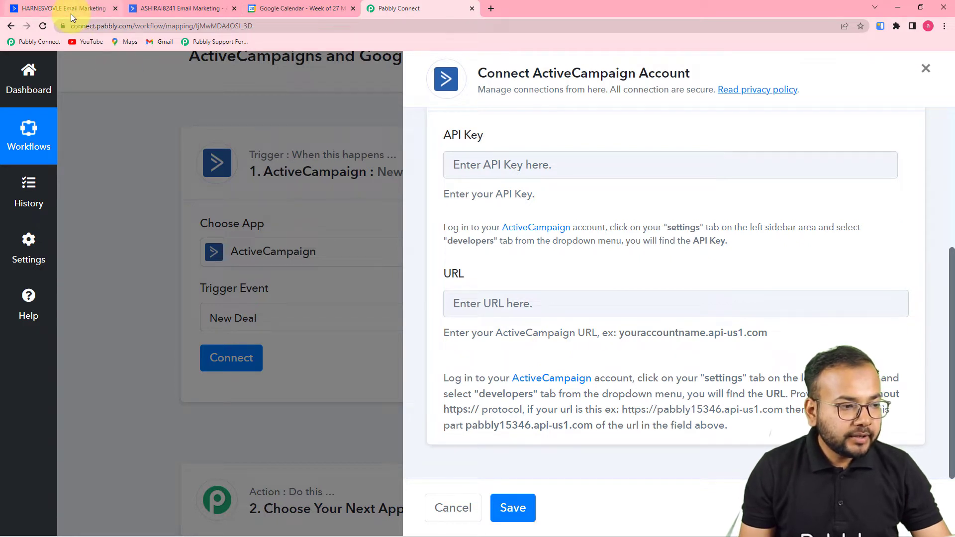
pyautogui.click(70, 14)
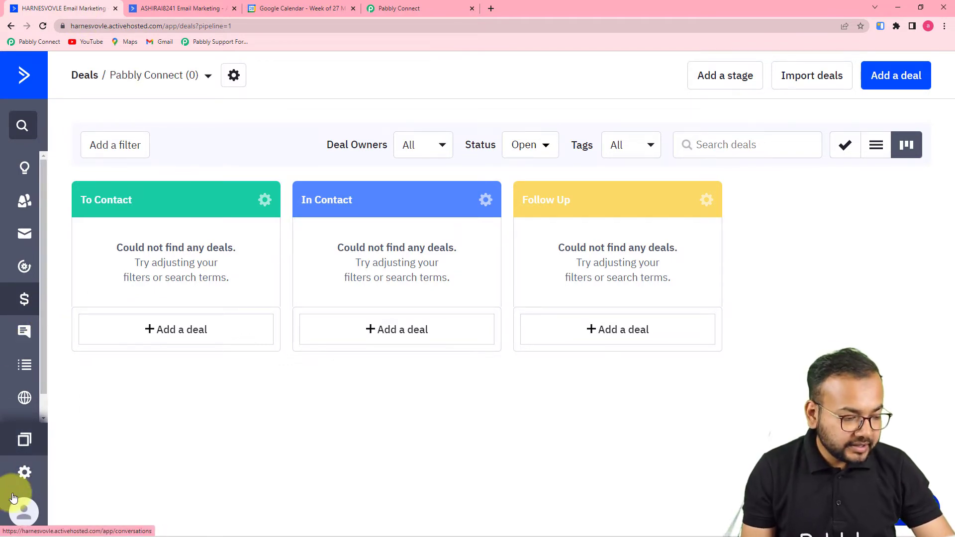
# Copy the API key from ActiveCampaign's Developer settings and return to Pabbly Connect.
pyautogui.click(29, 482)
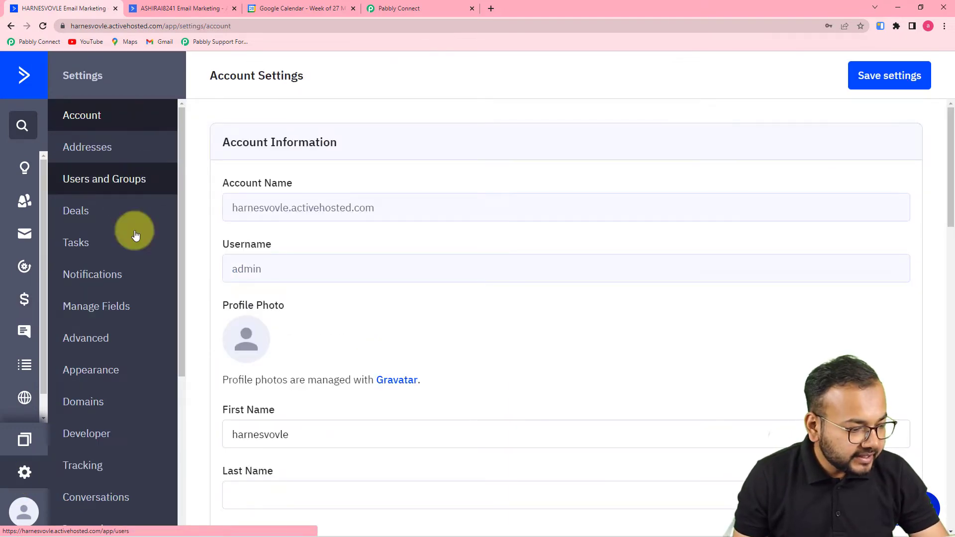
pyautogui.click(105, 437)
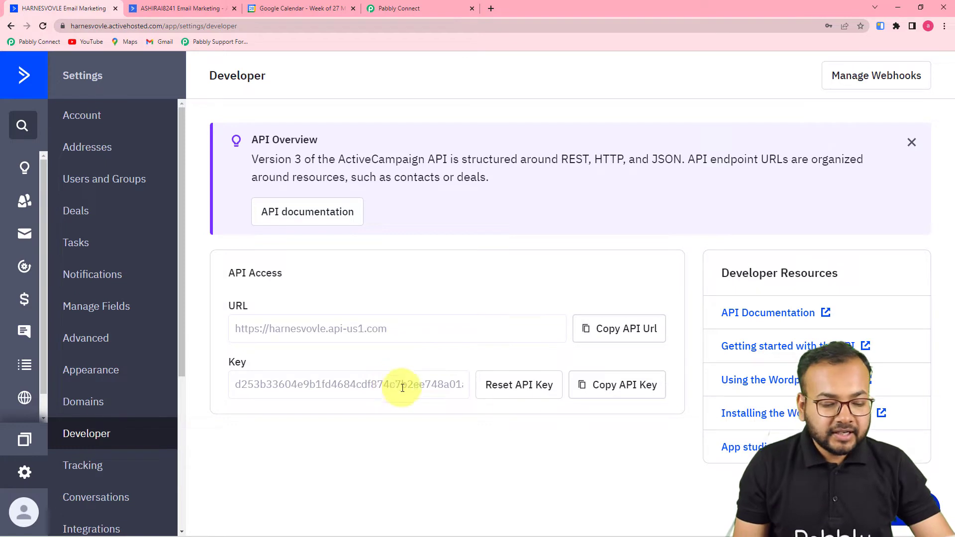
pyautogui.click(608, 389)
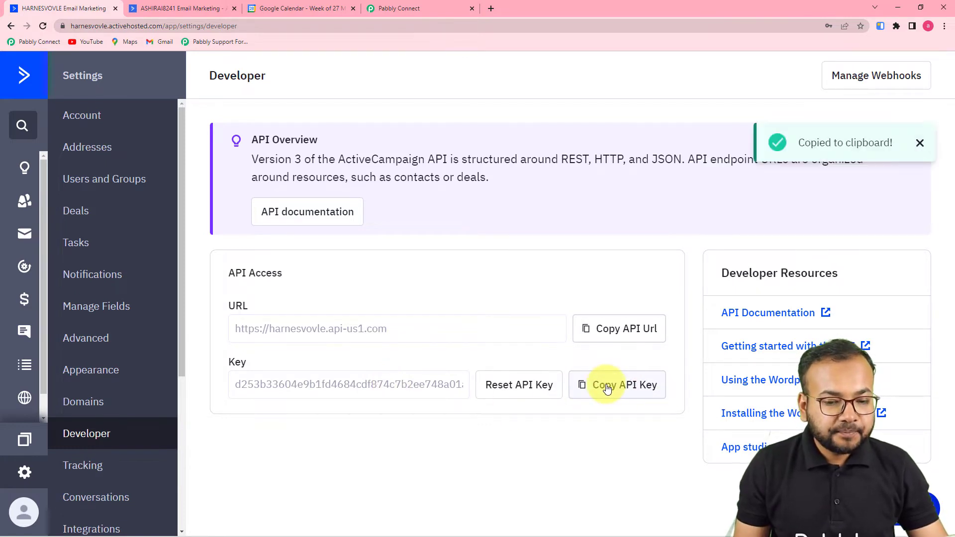
pyautogui.click(407, 13)
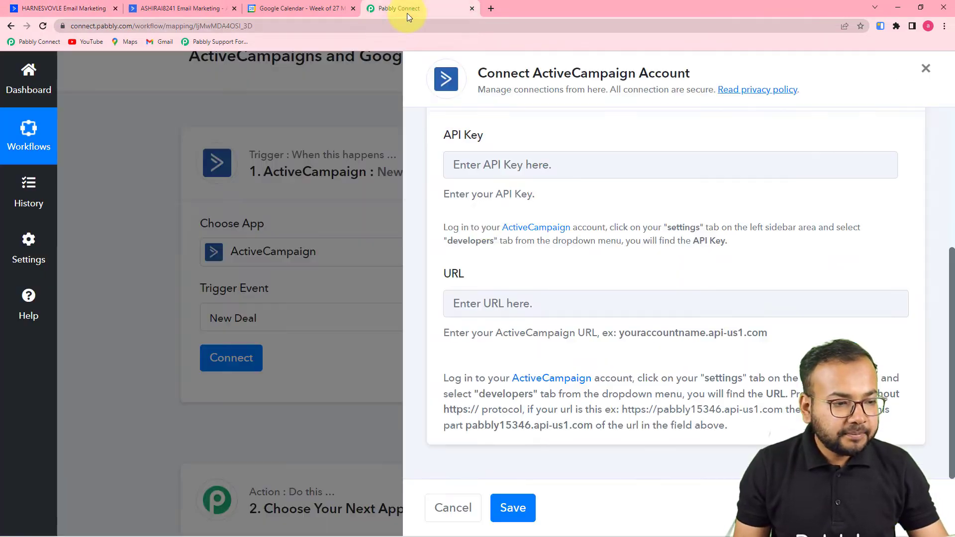
# Paste the API key into the connection form and copy ActiveCampaign's API URL.
pyautogui.rightClick(486, 169)
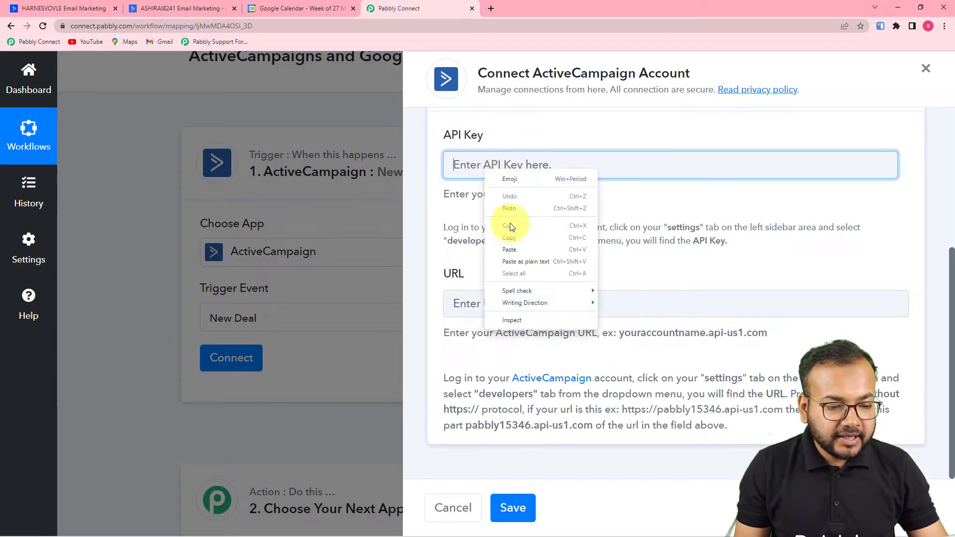
pyautogui.click(516, 264)
pyautogui.click(102, 9)
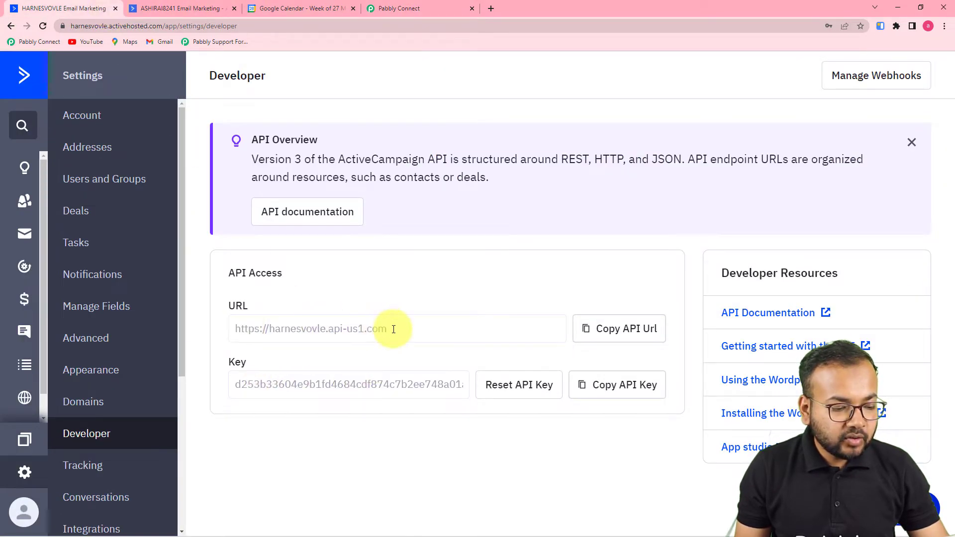
pyautogui.click(607, 328)
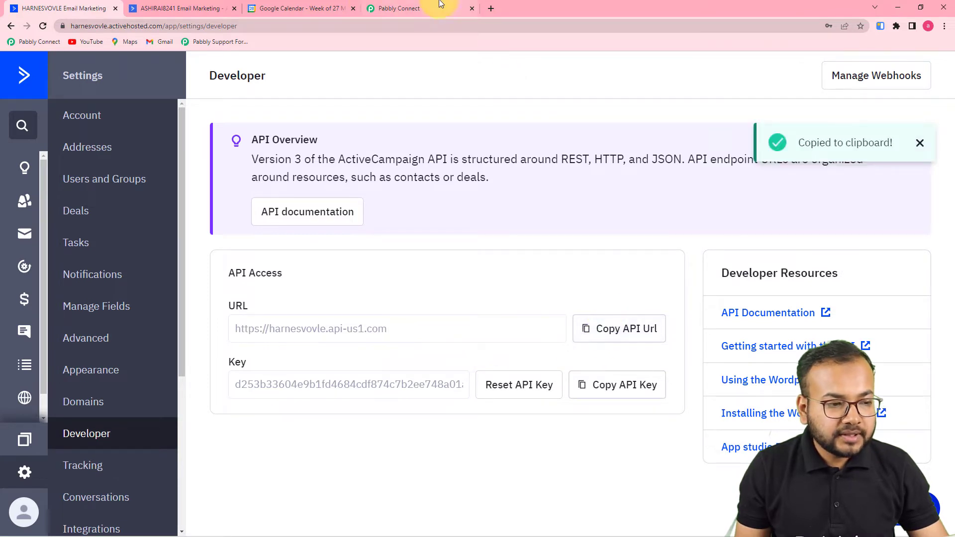
# Paste the API URL into the URL field and save the ActiveCampaign connection.
pyautogui.click(393, 8)
pyautogui.click(514, 310)
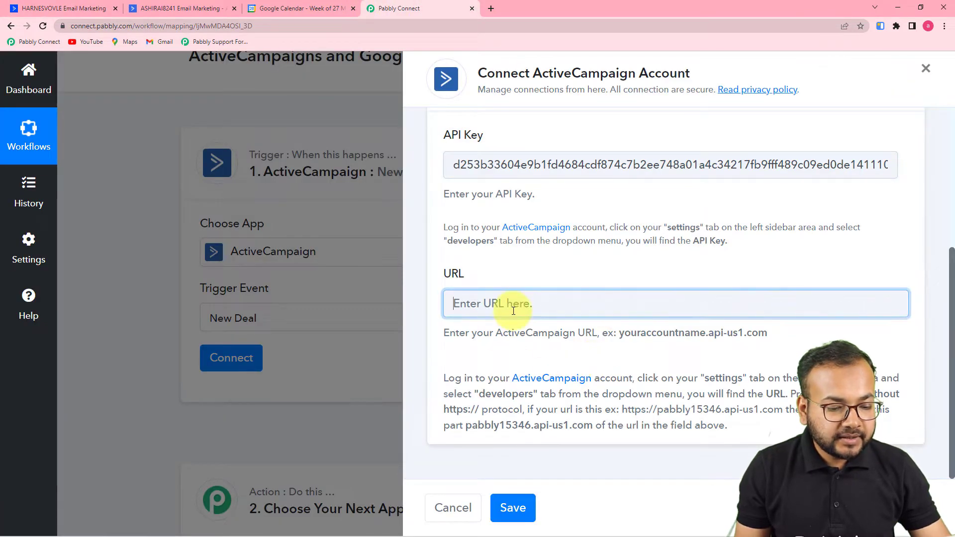
pyautogui.rightClick(513, 310)
pyautogui.click(538, 403)
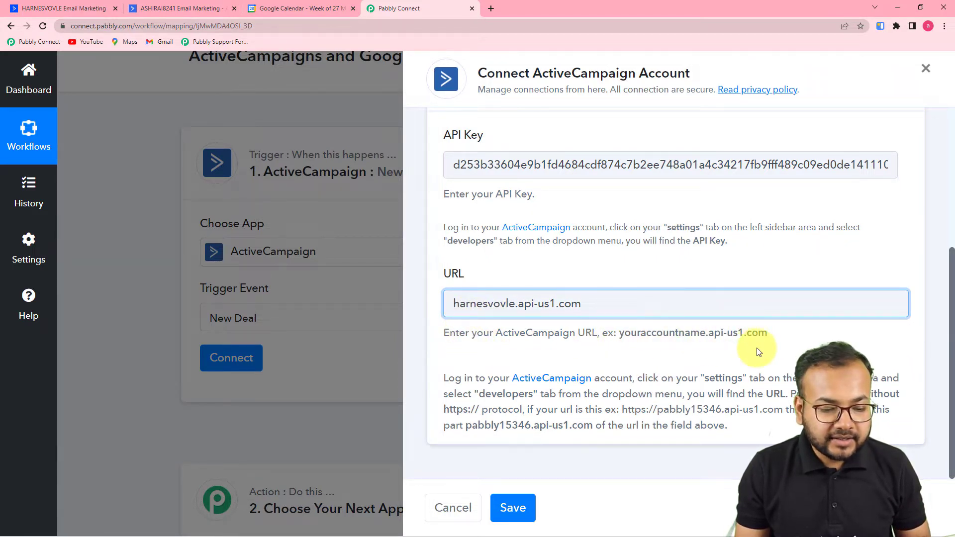
pyautogui.click(517, 507)
pyautogui.scroll(-2, 96, 333)
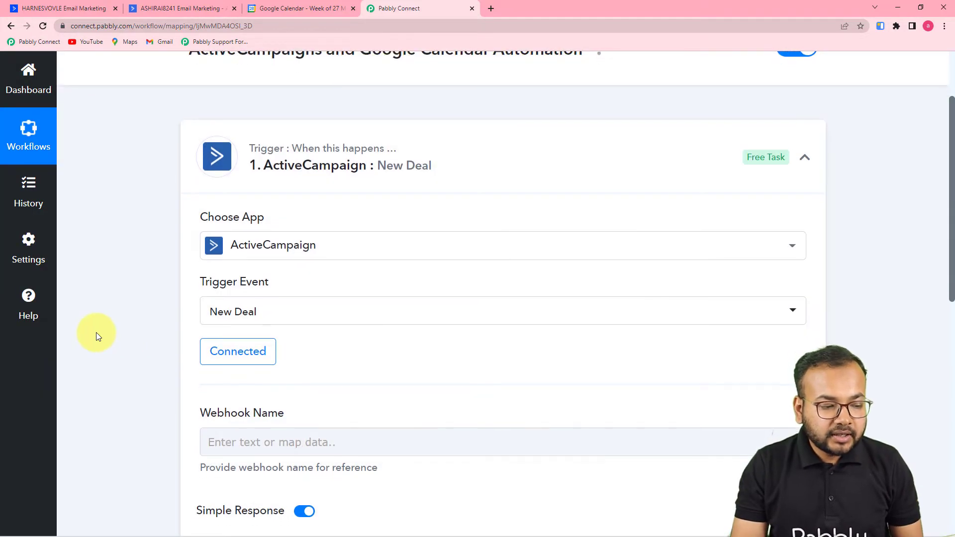
# Enter 'To Google Calendar' as the New Deal trigger's webhook name.
pyautogui.scroll(-2, 96, 333)
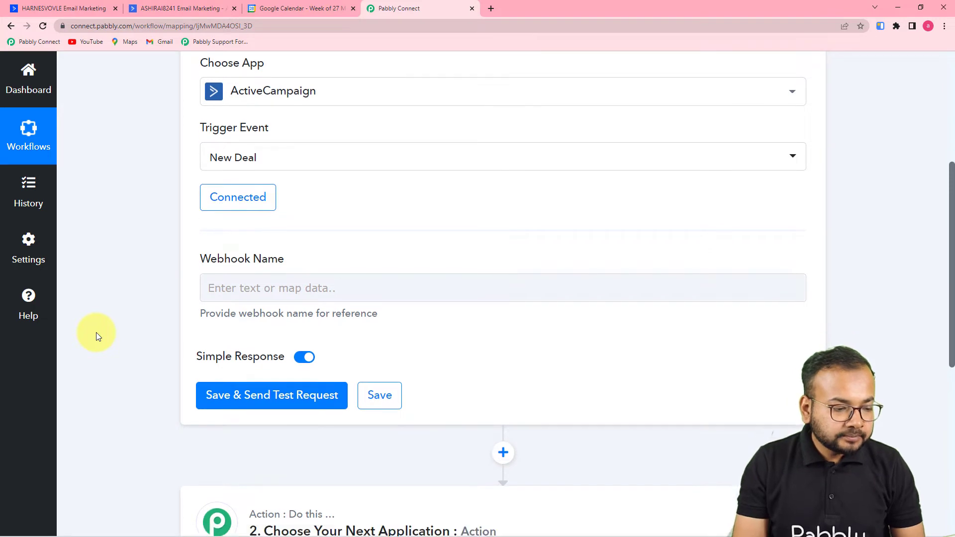
pyautogui.click(406, 251)
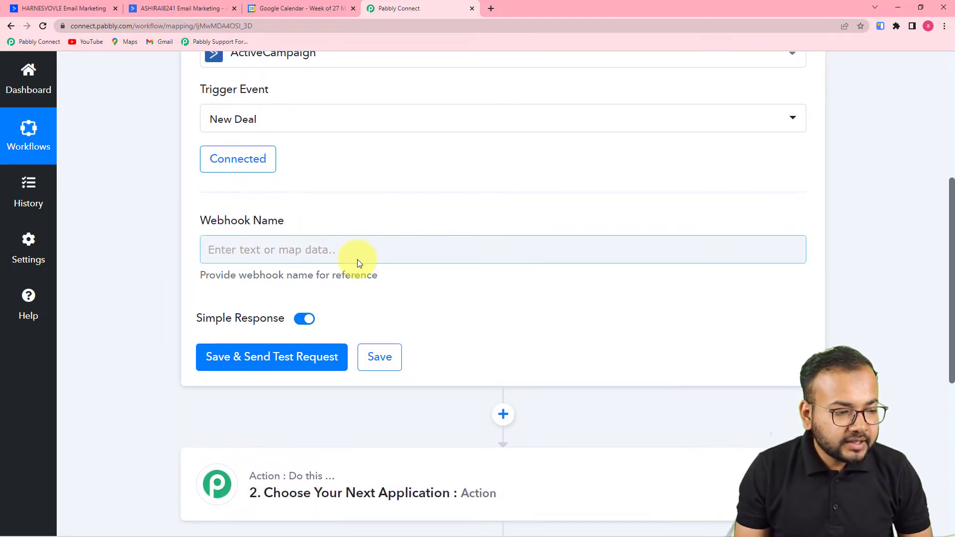
pyautogui.click(450, 275)
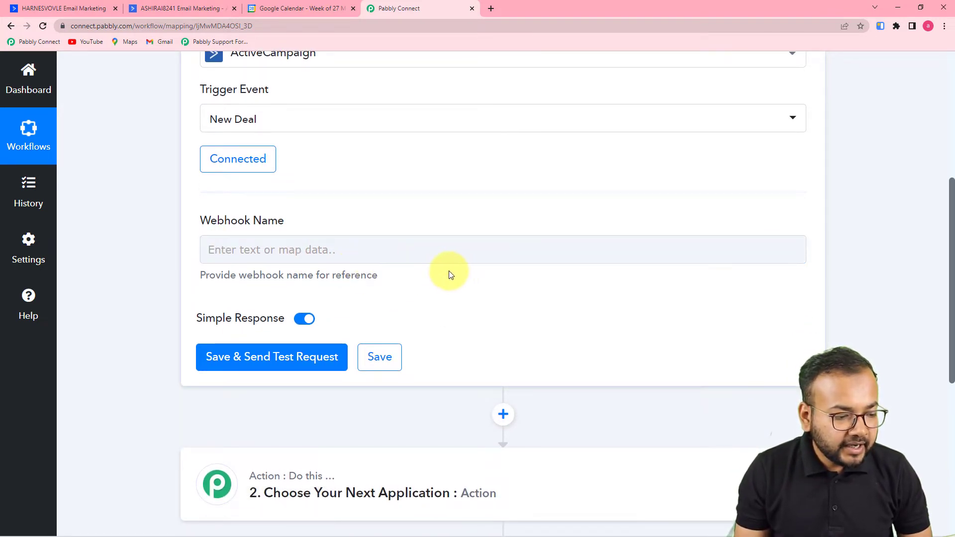
pyautogui.click(428, 252)
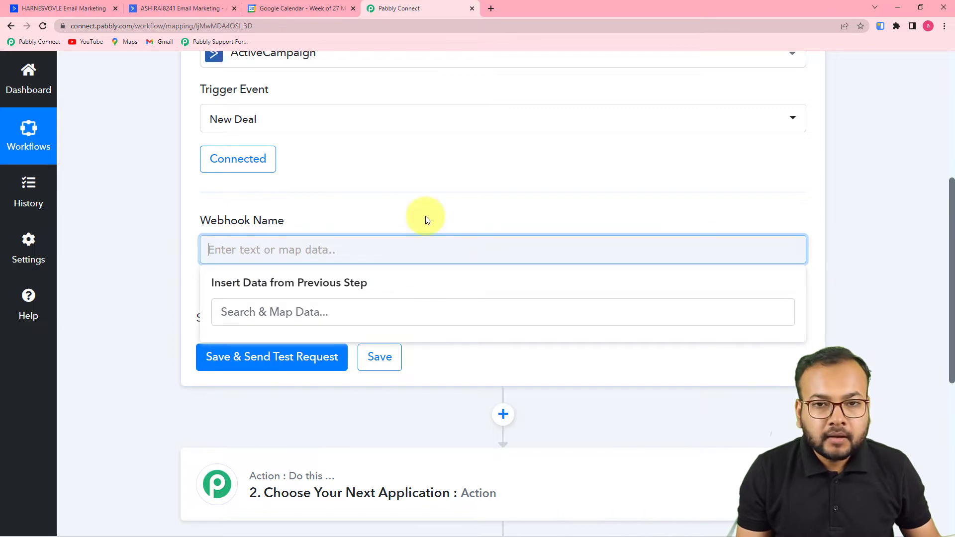
pyautogui.write('To')
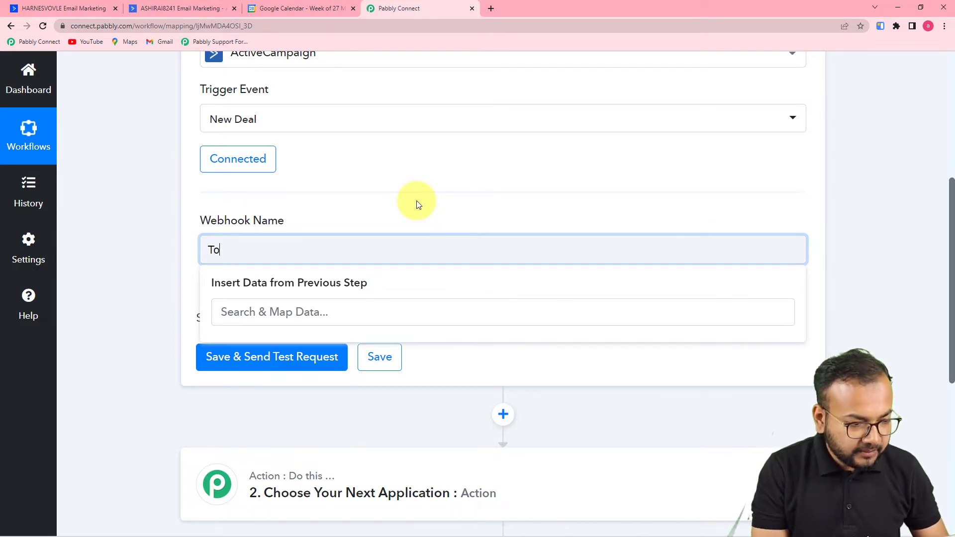
pyautogui.write(' Google')
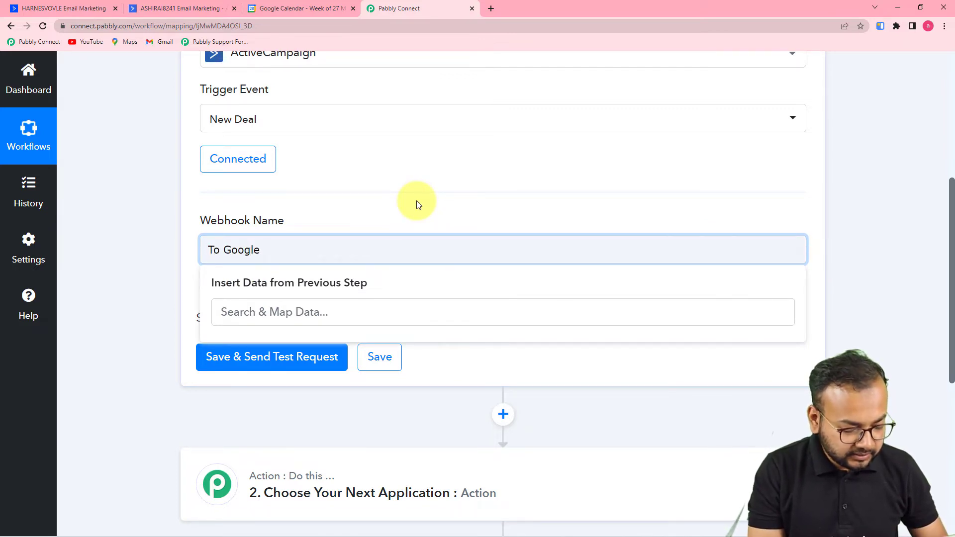
pyautogui.write(' Cale')
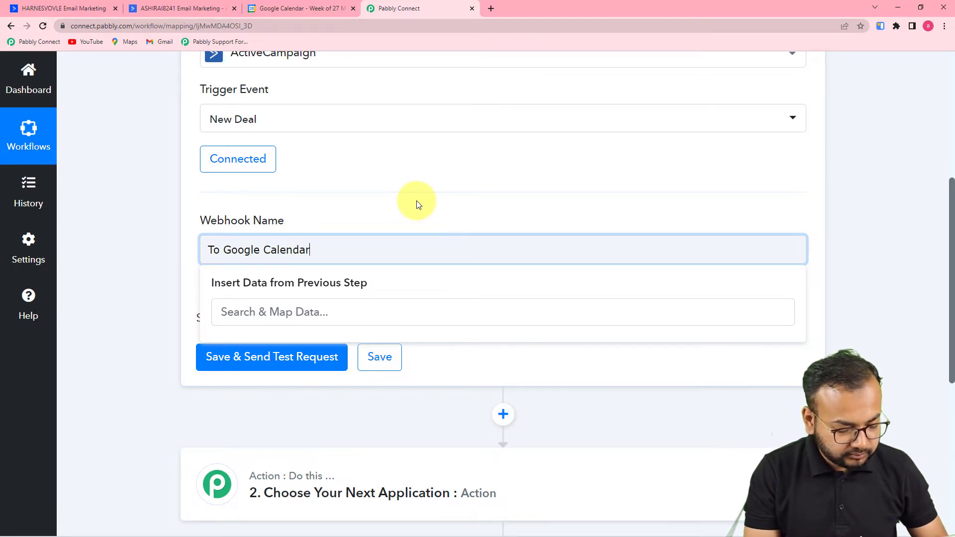
pyautogui.write('ndar')
pyautogui.click(317, 205)
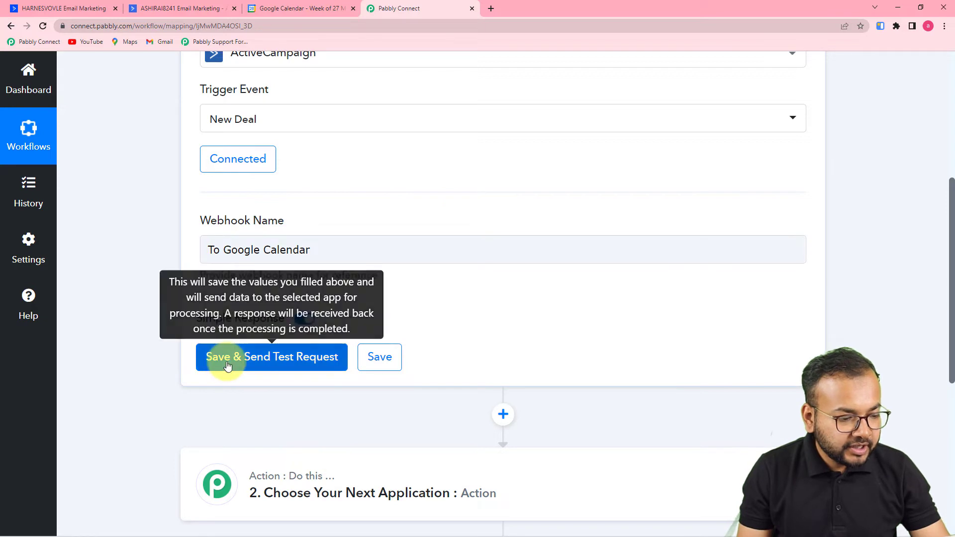
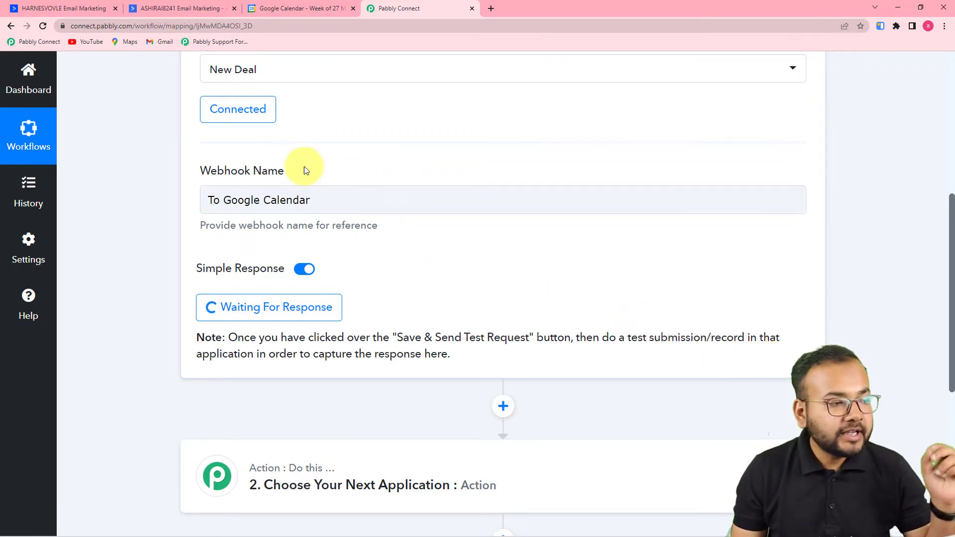
# Switch to ActiveCampaign and open the Deals board for the Pabbly Connect pipeline.
pyautogui.click(98, 10)
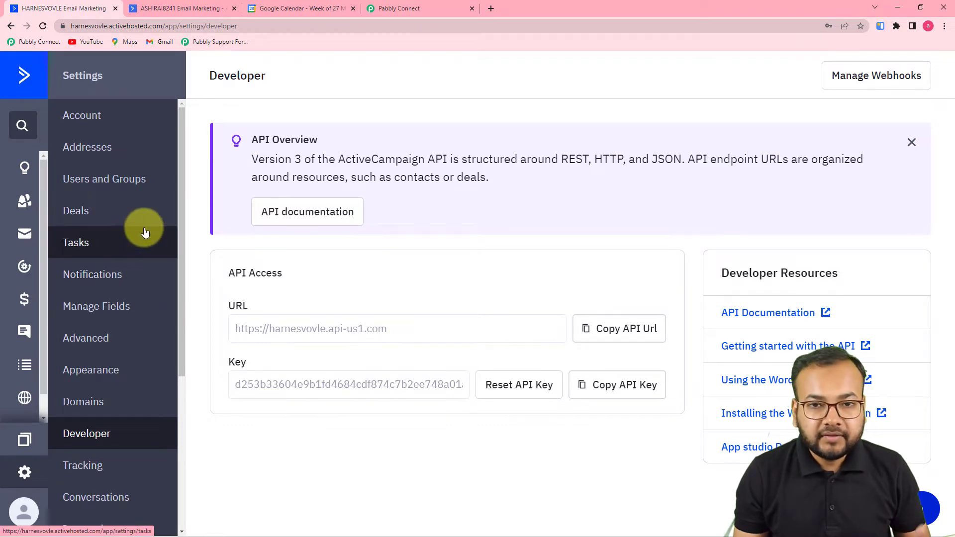
pyautogui.click(69, 222)
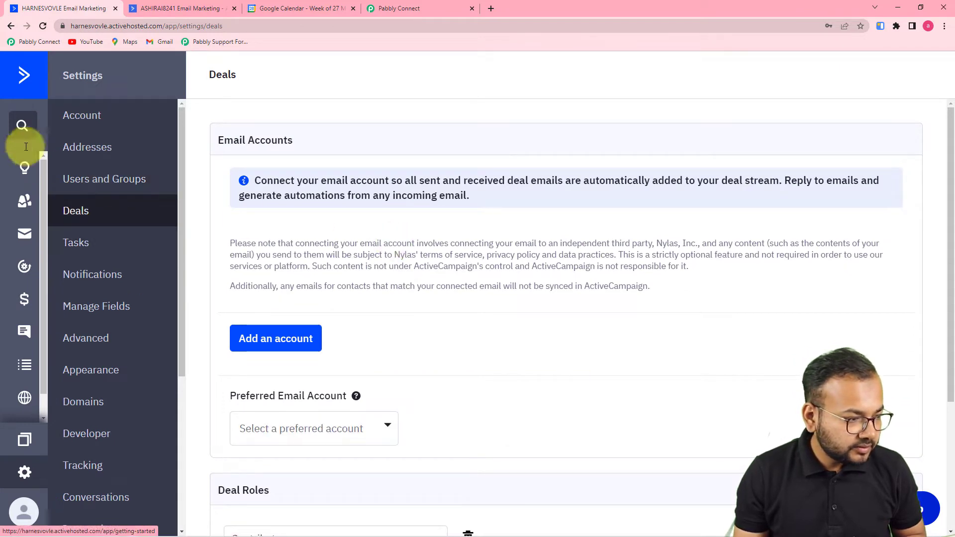
pyautogui.click(22, 204)
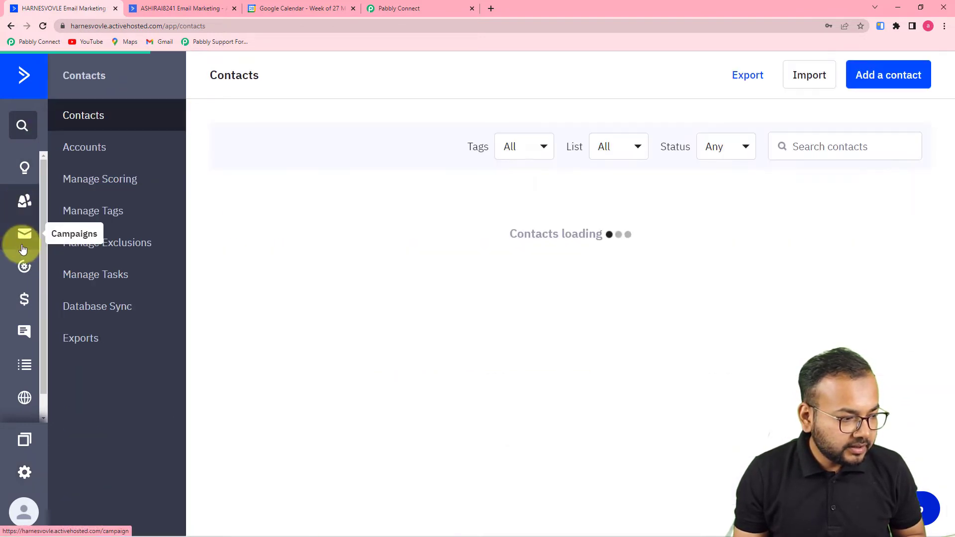
pyautogui.click(26, 304)
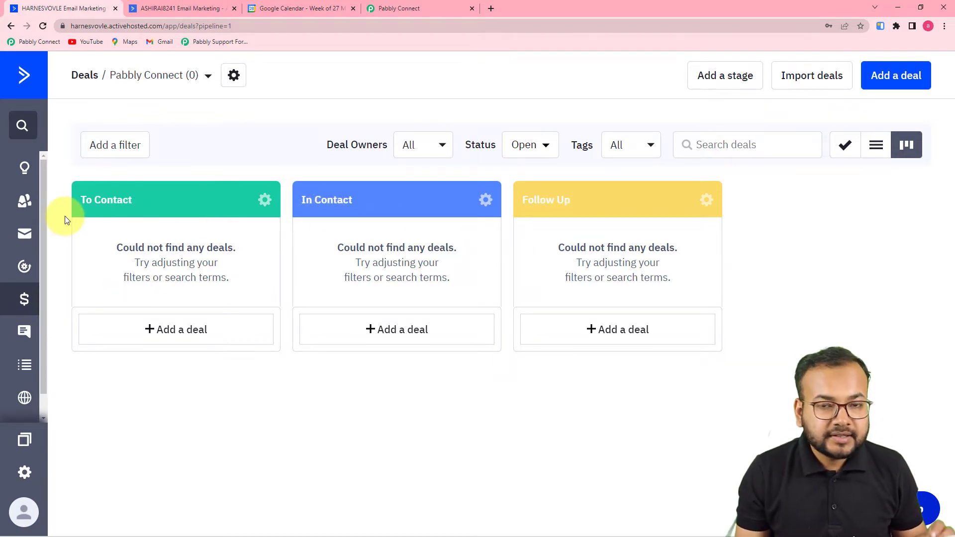
# Start a To Contact deal titled 'Wisdomhub studio' and raise its value to 110.
pyautogui.click(187, 329)
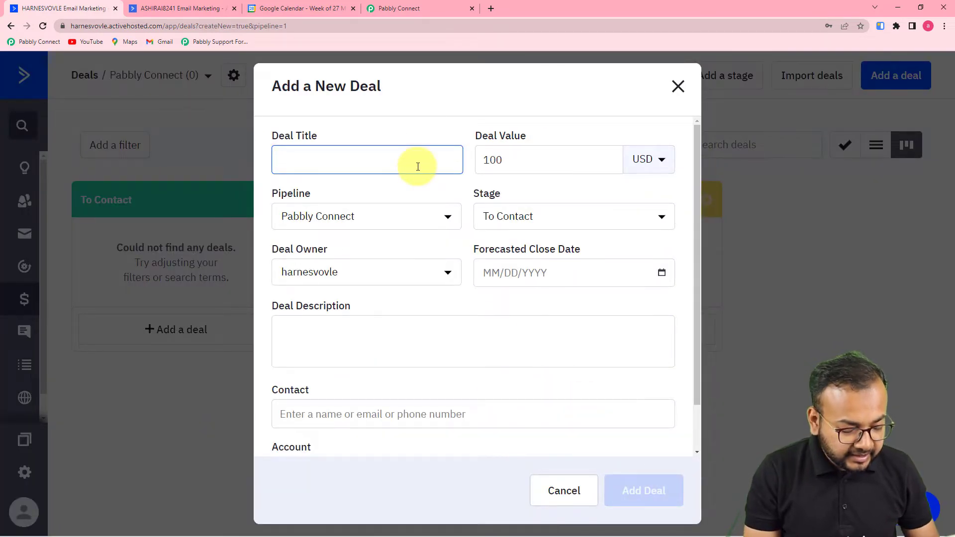
pyautogui.write('Wisdomhub')
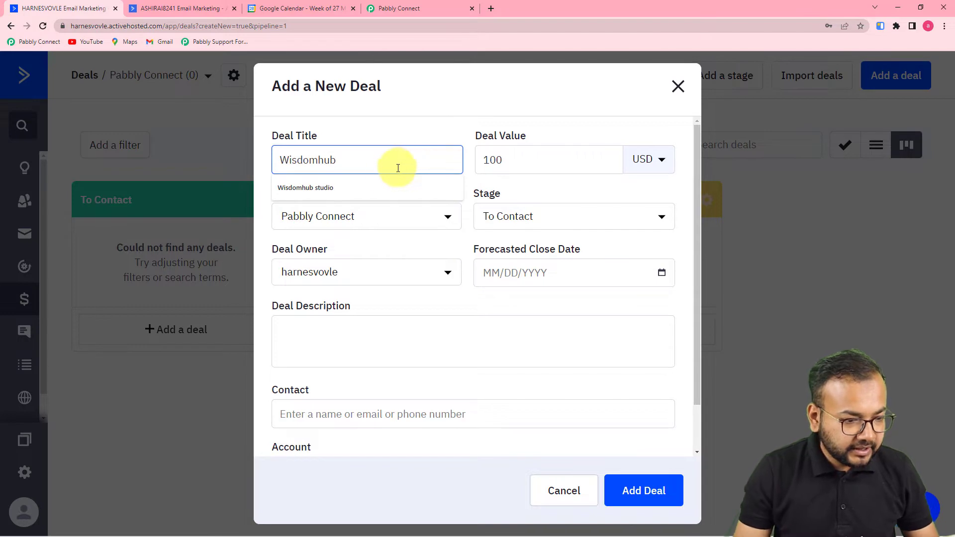
pyautogui.click(384, 187)
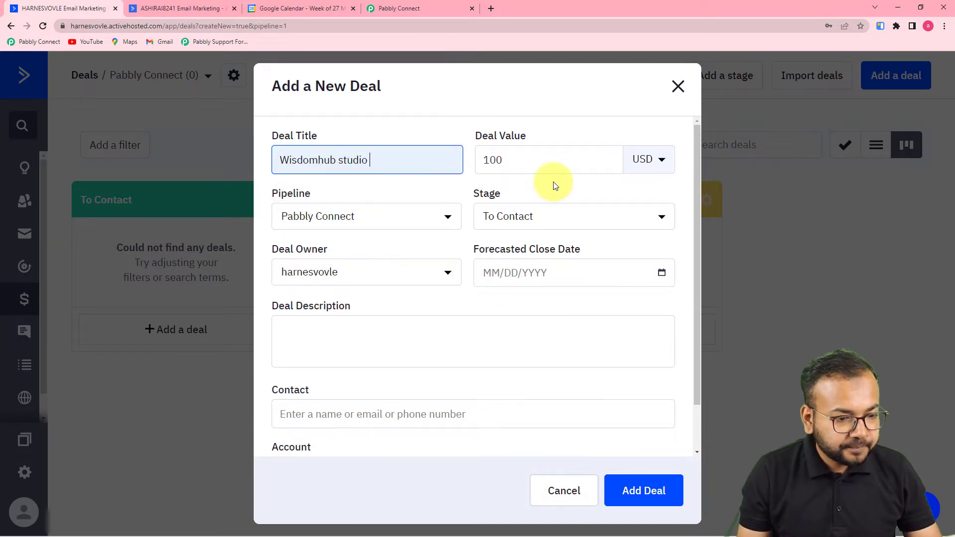
pyautogui.click(610, 157)
pyautogui.click(611, 157)
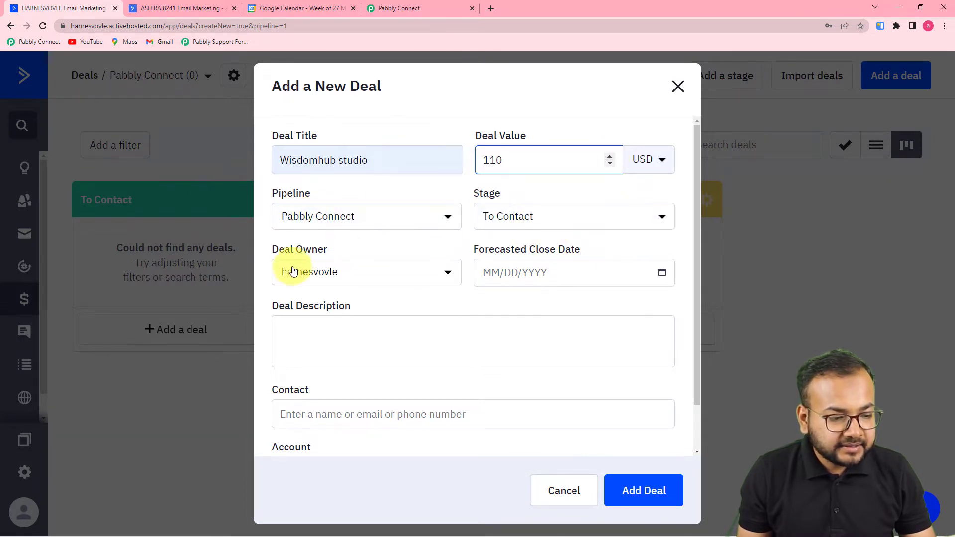
# Set the close date to 03/30/2022 and the description 'New deal for the new Project.'.
pyautogui.click(535, 280)
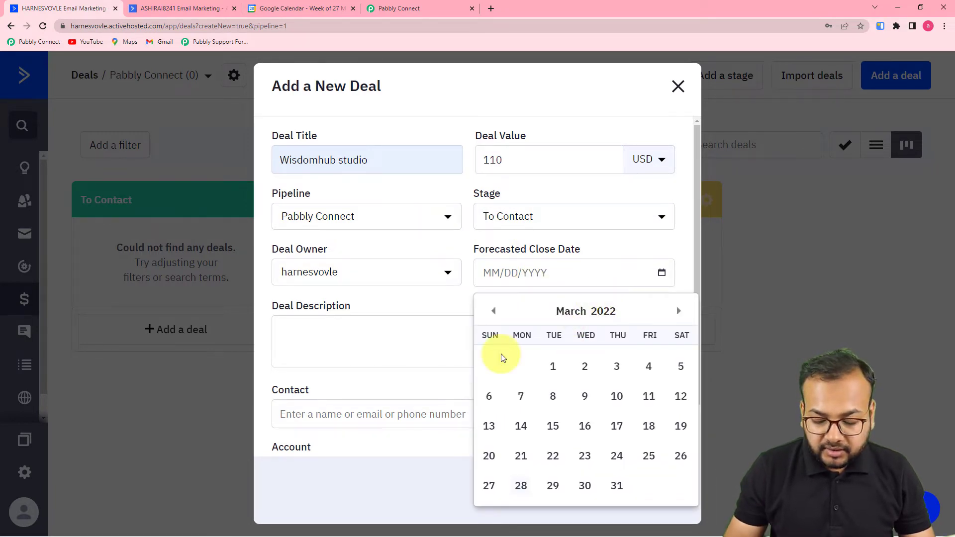
pyautogui.click(585, 486)
pyautogui.click(422, 333)
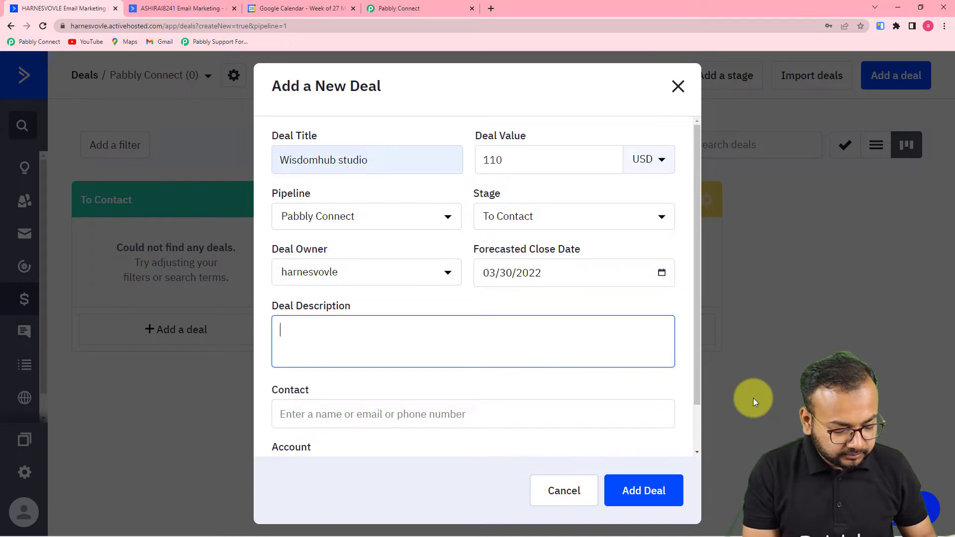
pyautogui.write('New dea')
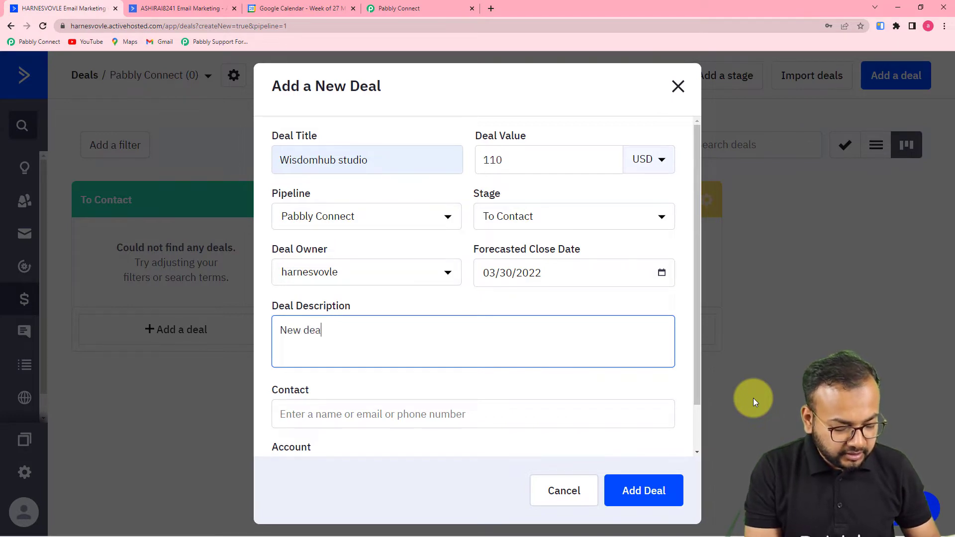
pyautogui.write('l fo rjh')
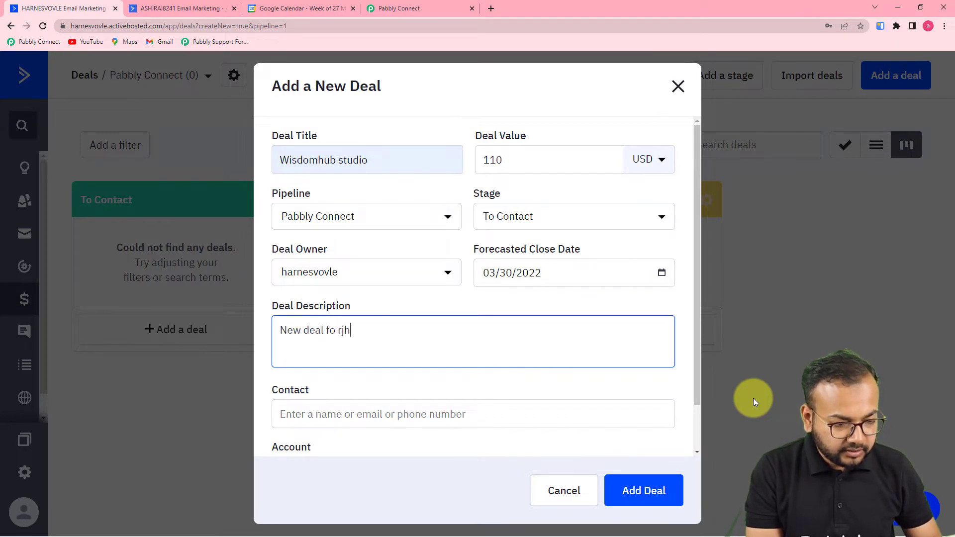
pyautogui.press('BackSpace')
pyautogui.press('BackSpace')
pyautogui.press('BackSpace')
pyautogui.press('BackSpace')
pyautogui.write('r ')
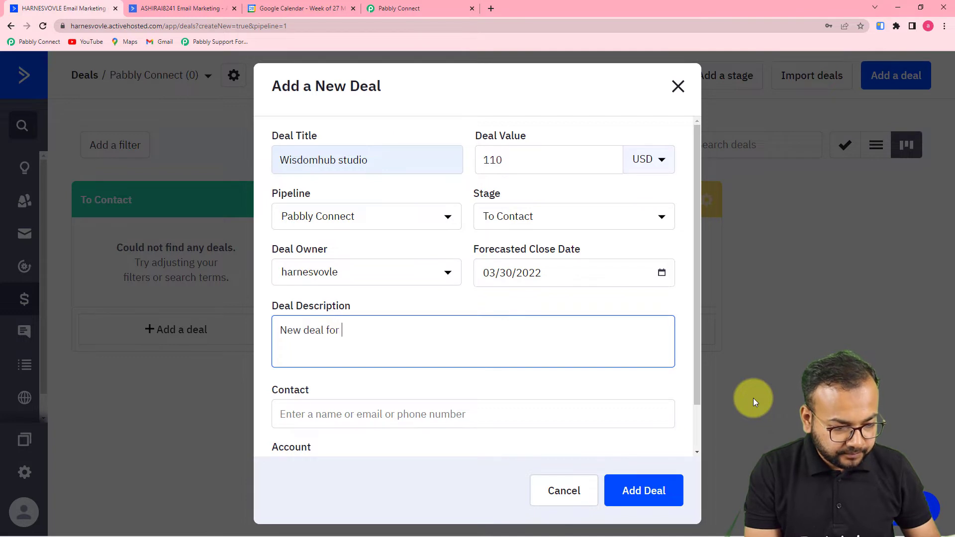
pyautogui.write('the')
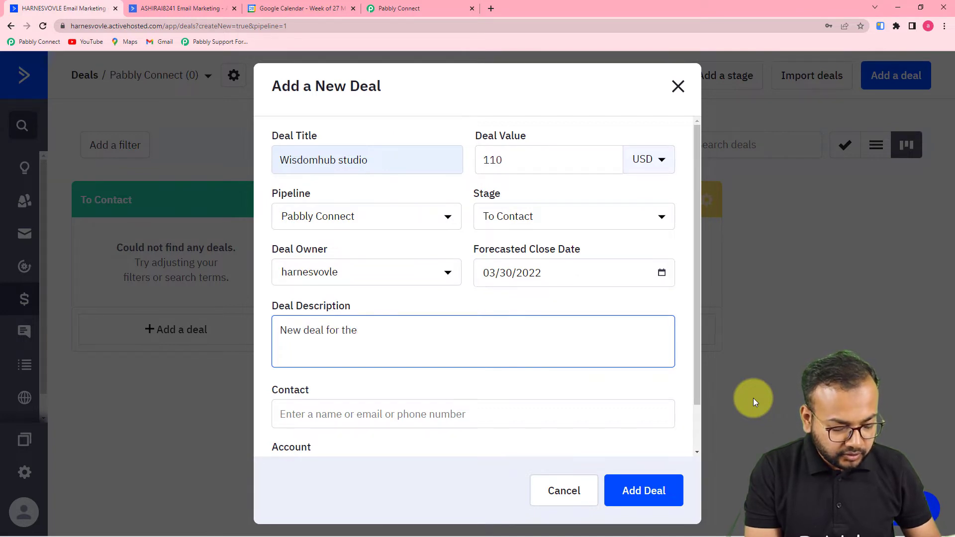
pyautogui.write(' new Pr')
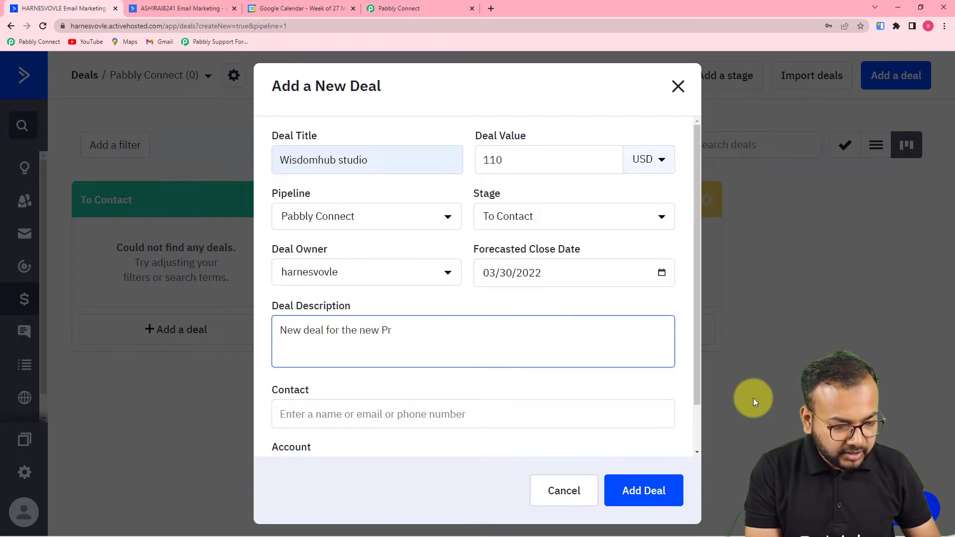
pyautogui.write('oject')
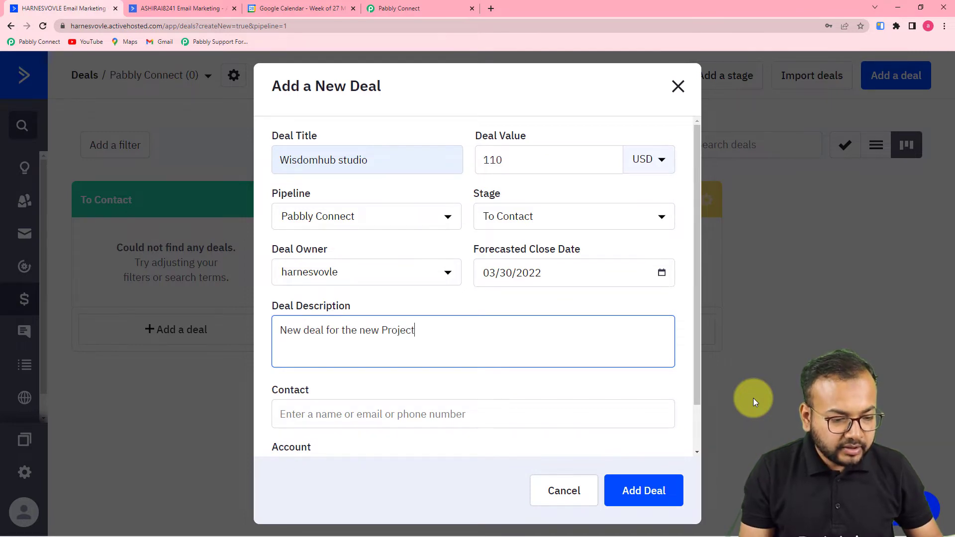
pyautogui.write('.')
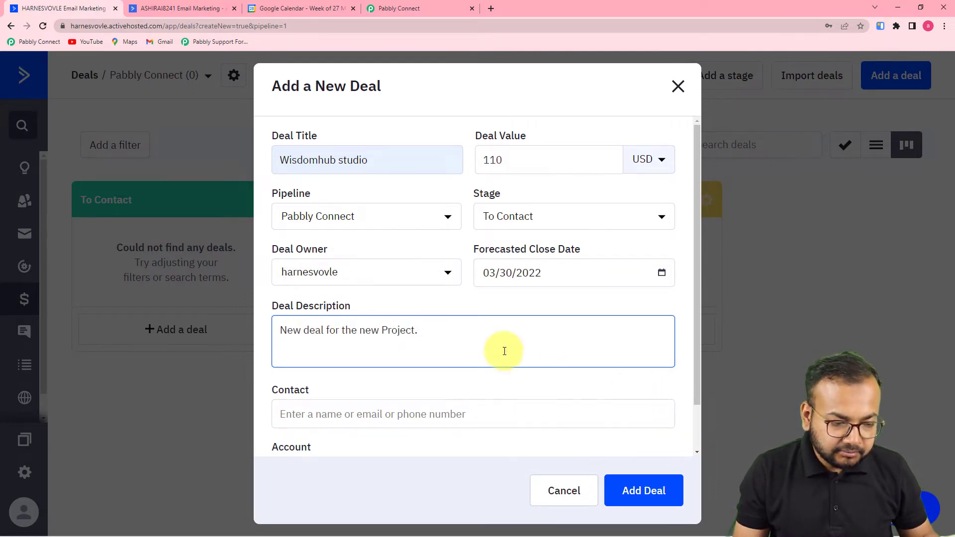
pyautogui.scroll(-2, 505, 351)
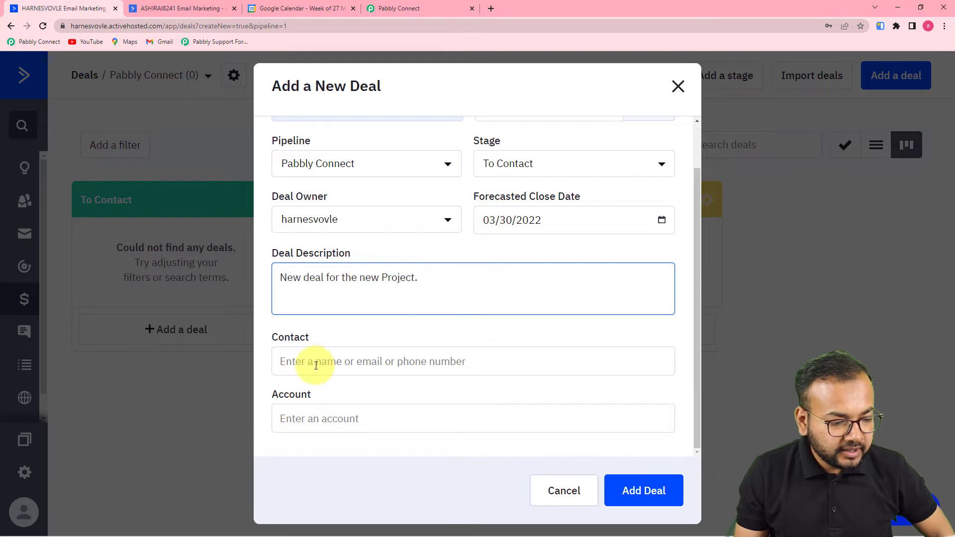
# Enter the contact's e-mail address and create a new contact from it.
pyautogui.click(291, 363)
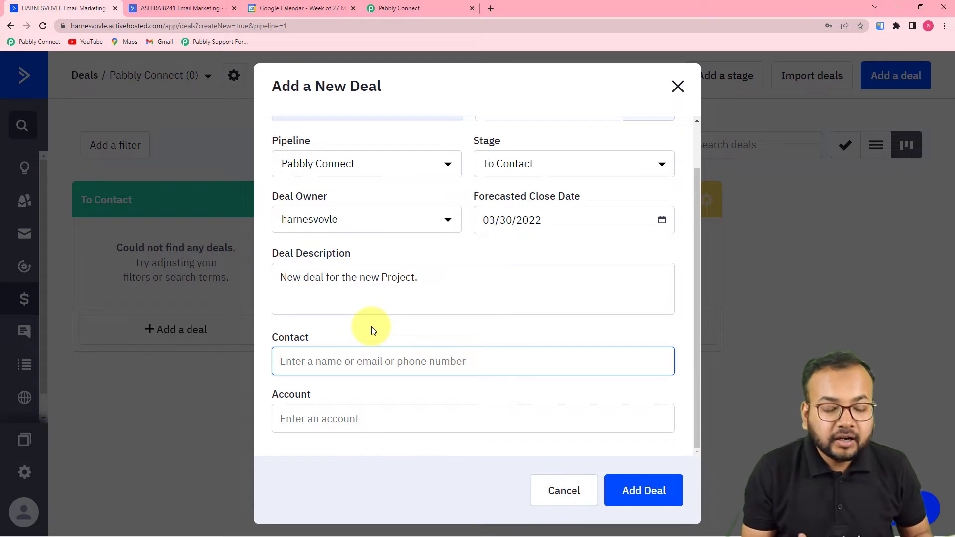
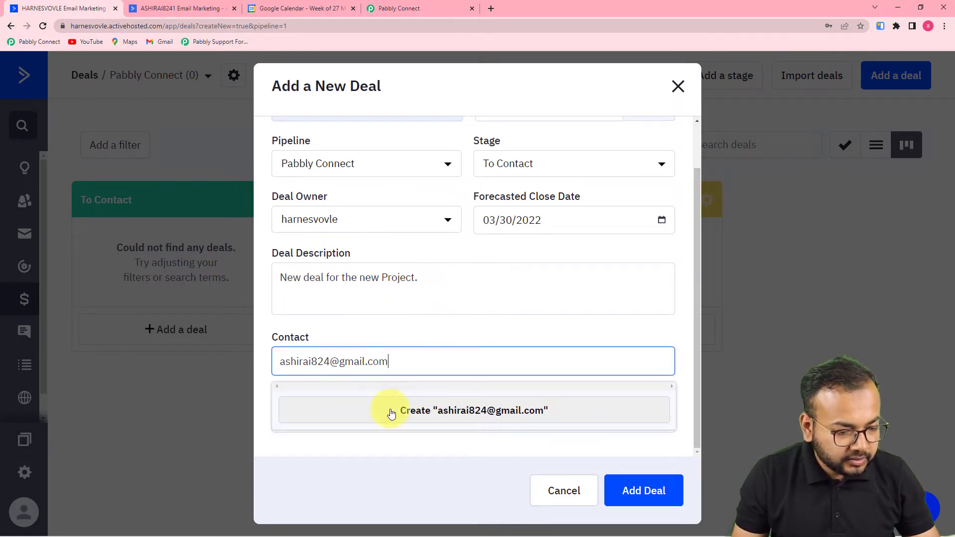
pyautogui.click(446, 300)
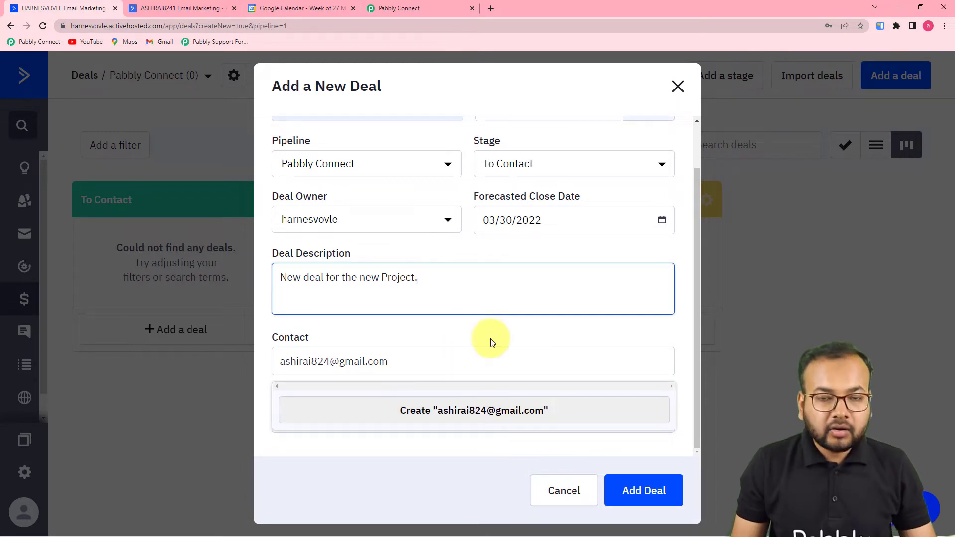
pyautogui.click(414, 411)
# Add the contact's phone number and save the Wisdomhub studio deal.
pyautogui.scroll(-1, 473, 333)
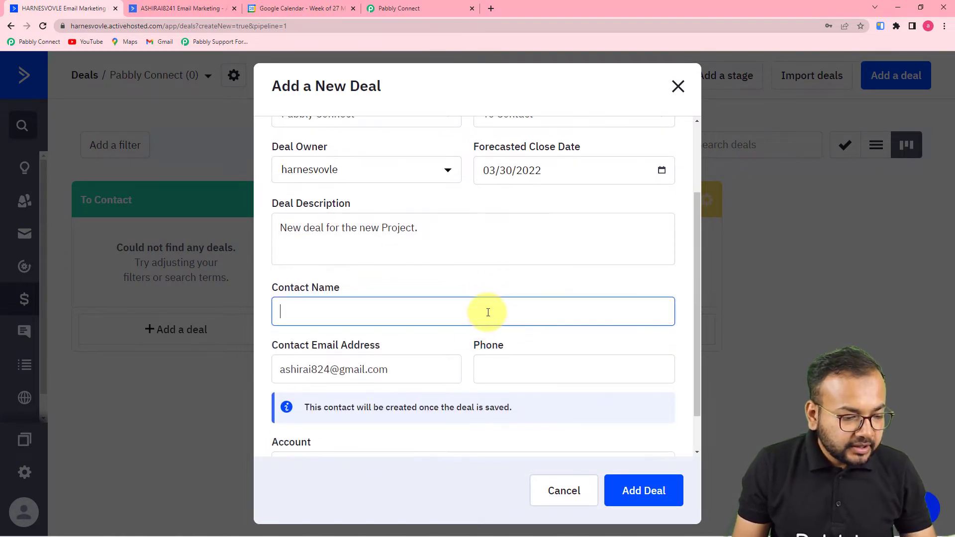
pyautogui.scroll(-1, 488, 313)
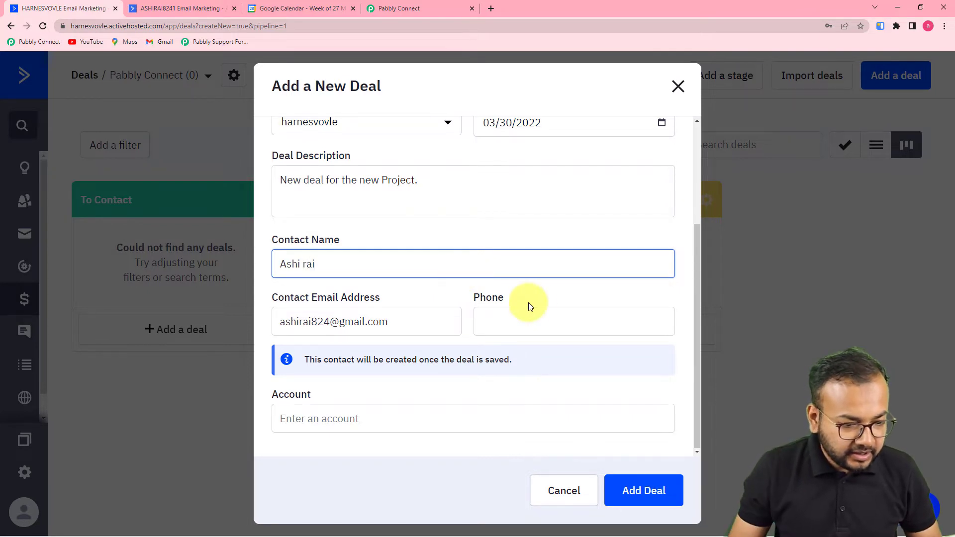
pyautogui.click(541, 324)
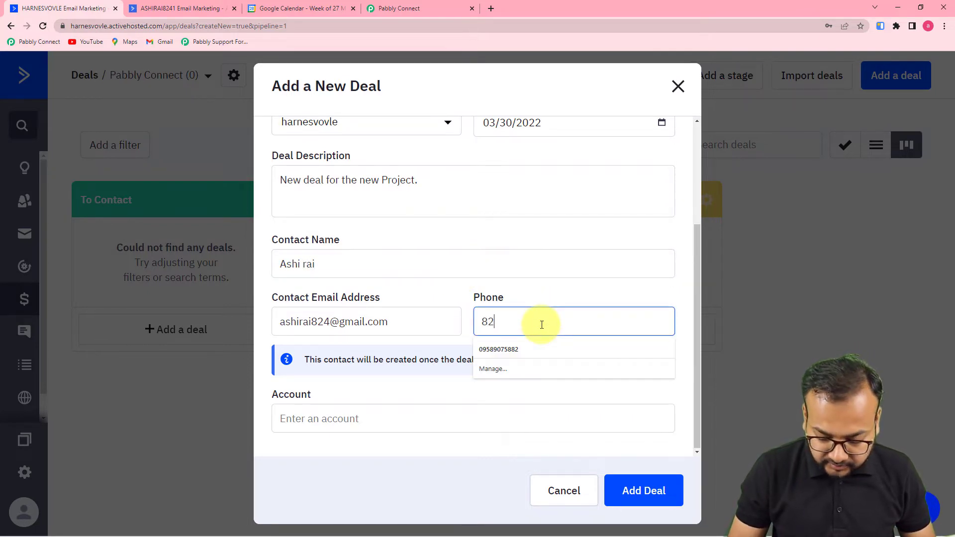
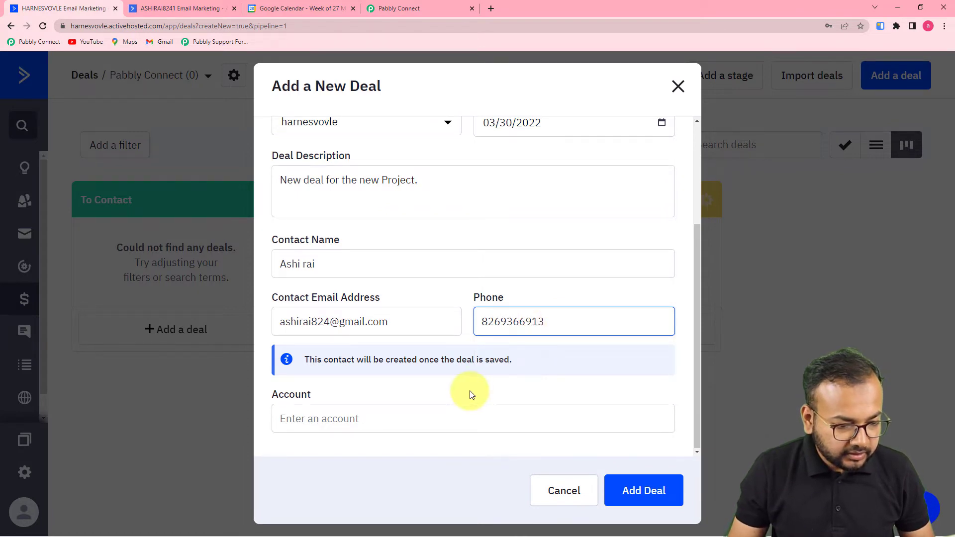
pyautogui.click(473, 395)
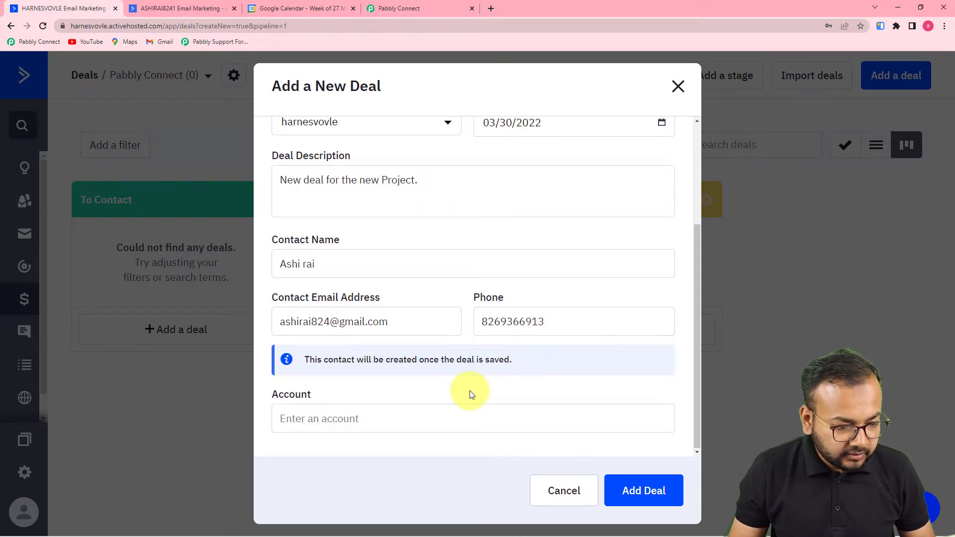
pyautogui.click(650, 493)
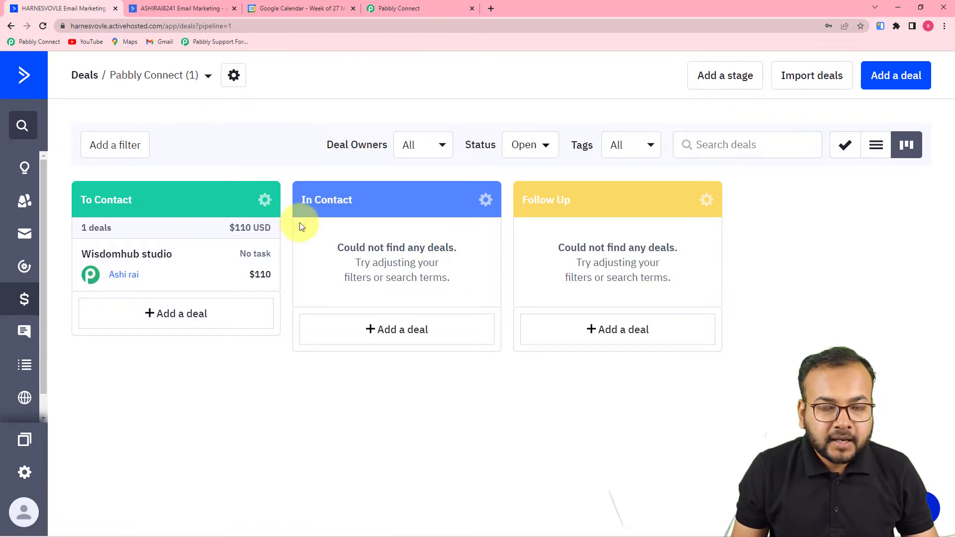
pyautogui.click(399, 11)
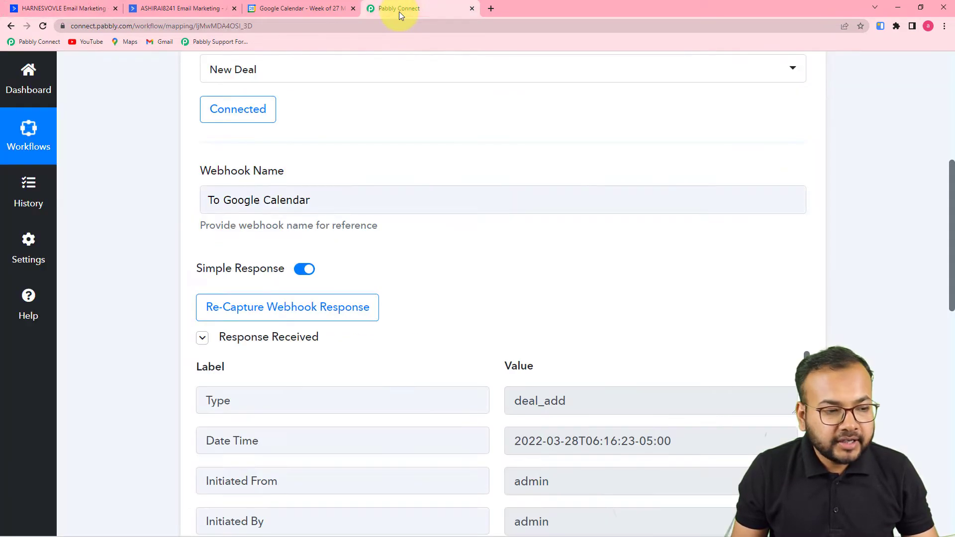
# Review the deal_add response showing To Contact stage, 110.00 USD value, owner and contact details.
pyautogui.scroll(-3, 535, 172)
pyautogui.scroll(-1, 536, 172)
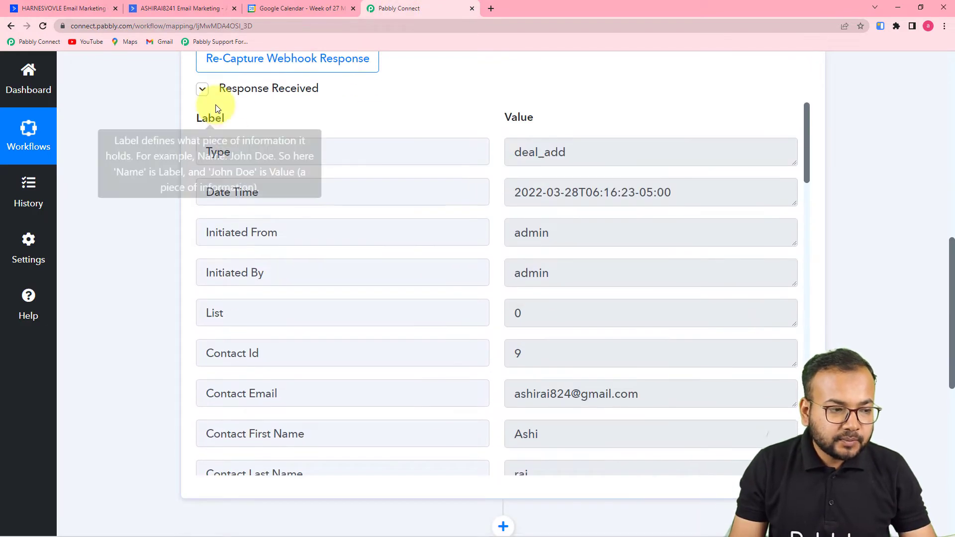
pyautogui.scroll(-2, 571, 188)
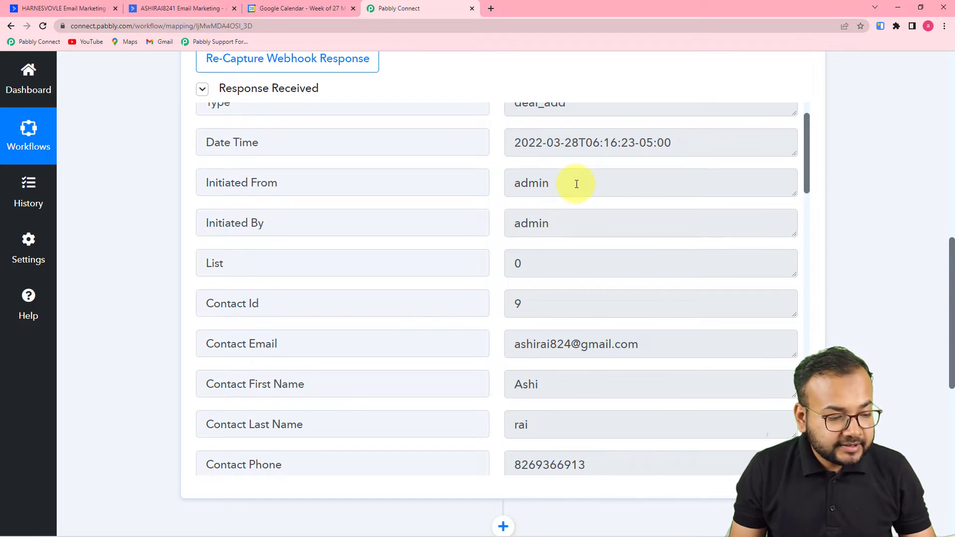
pyautogui.scroll(-7, 577, 184)
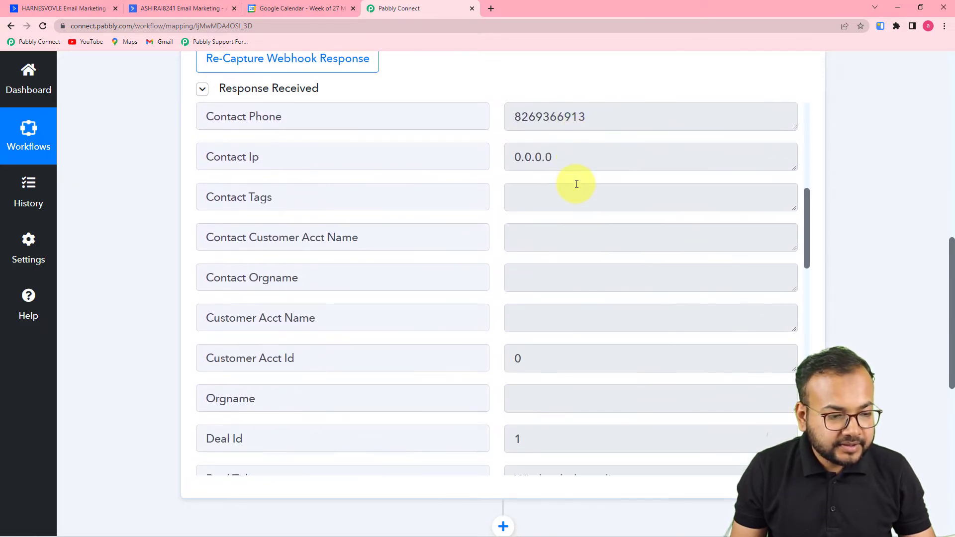
pyautogui.scroll(-8, 576, 184)
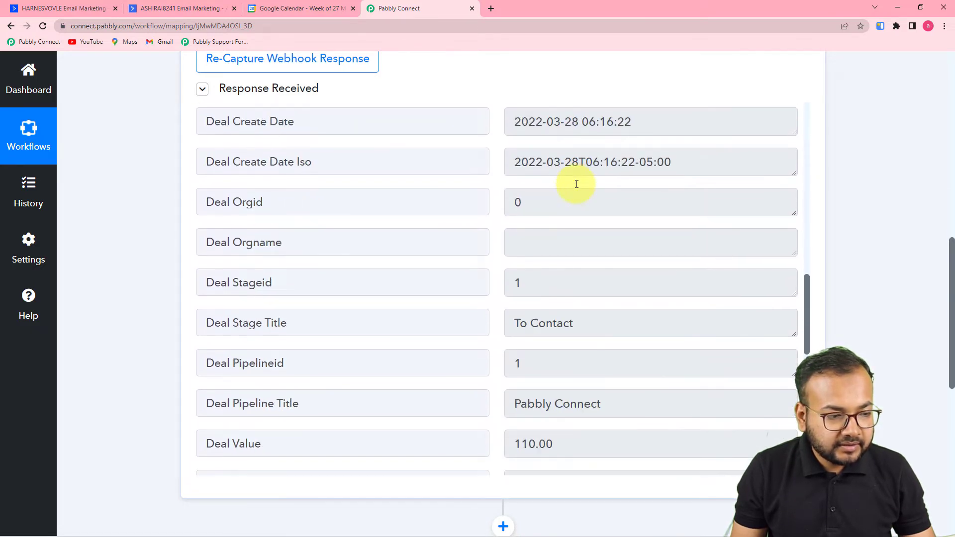
pyautogui.scroll(-11, 566, 191)
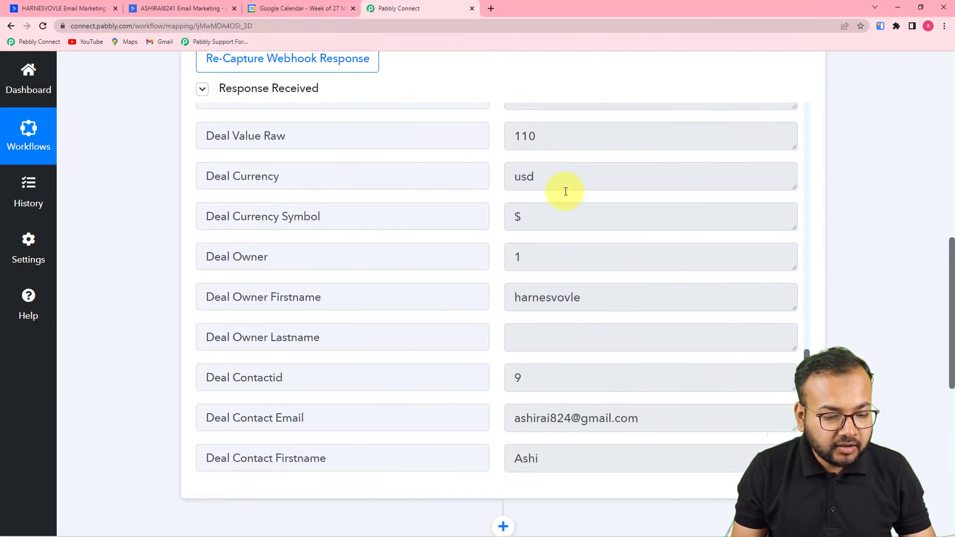
pyautogui.scroll(-4, 565, 191)
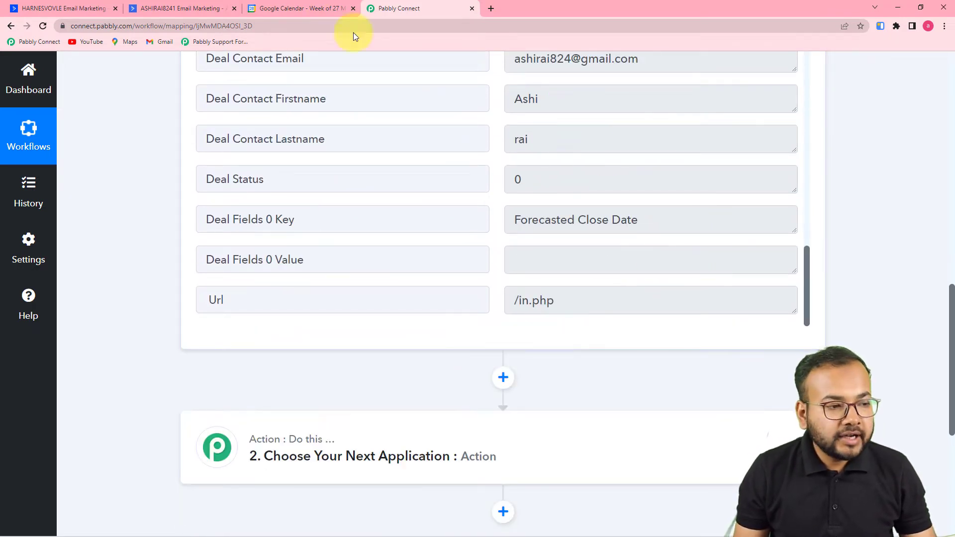
pyautogui.click(302, 8)
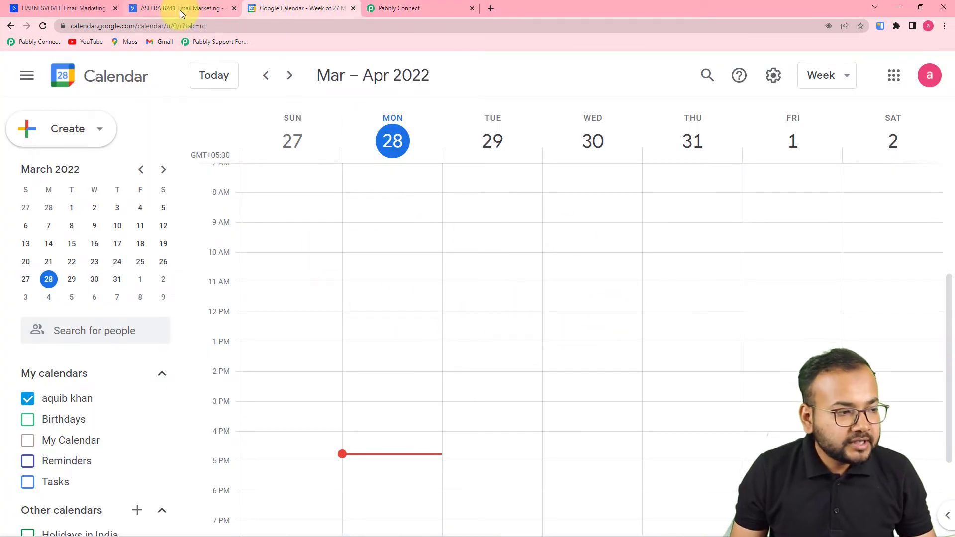
# Confirm the calendar week has no new event, then return to the workflow's empty action step.
pyautogui.click(72, 6)
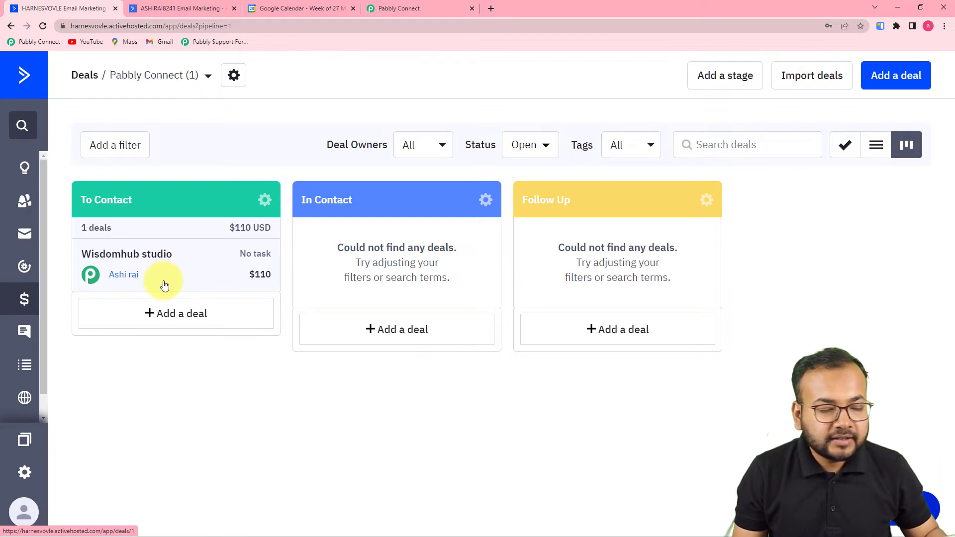
pyautogui.click(288, 10)
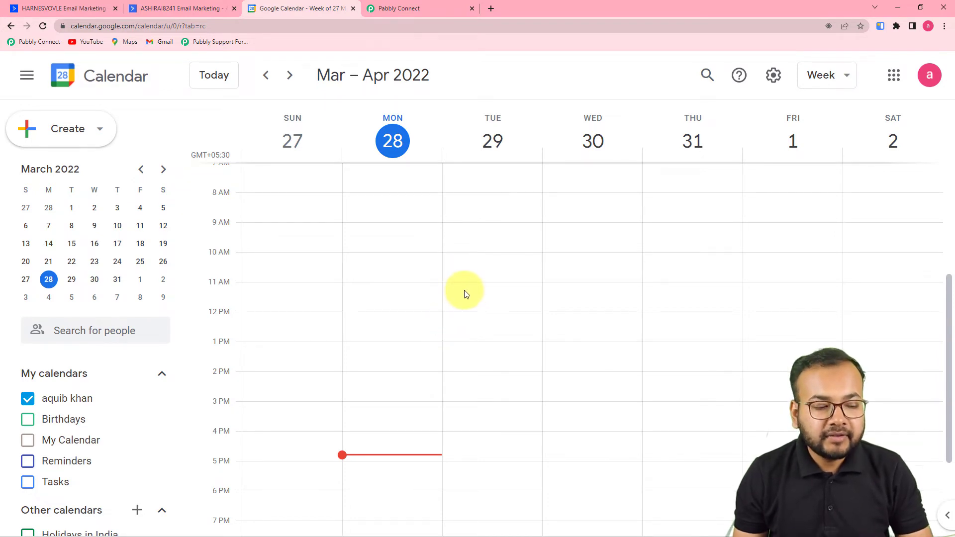
pyautogui.click(403, 10)
pyautogui.scroll(-2, 491, 298)
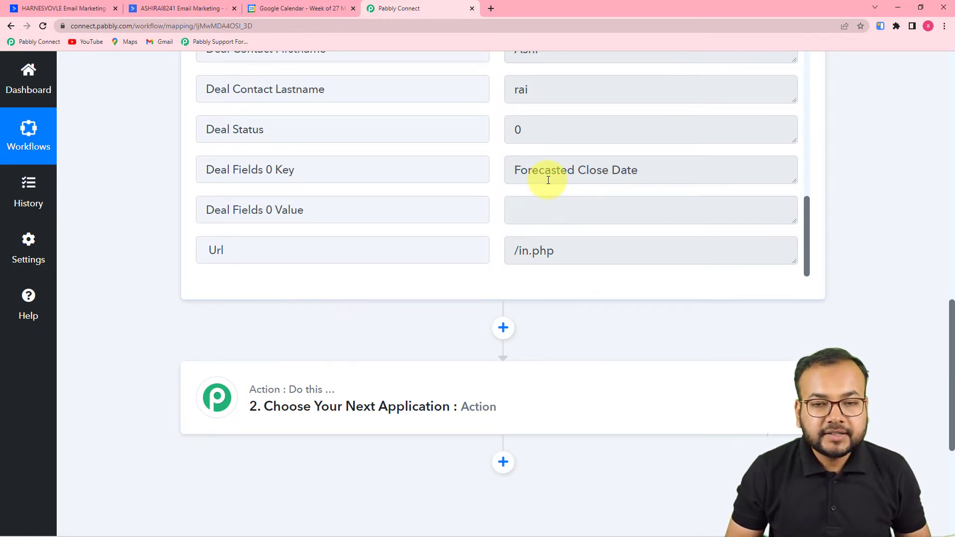
pyautogui.scroll(-4, 548, 180)
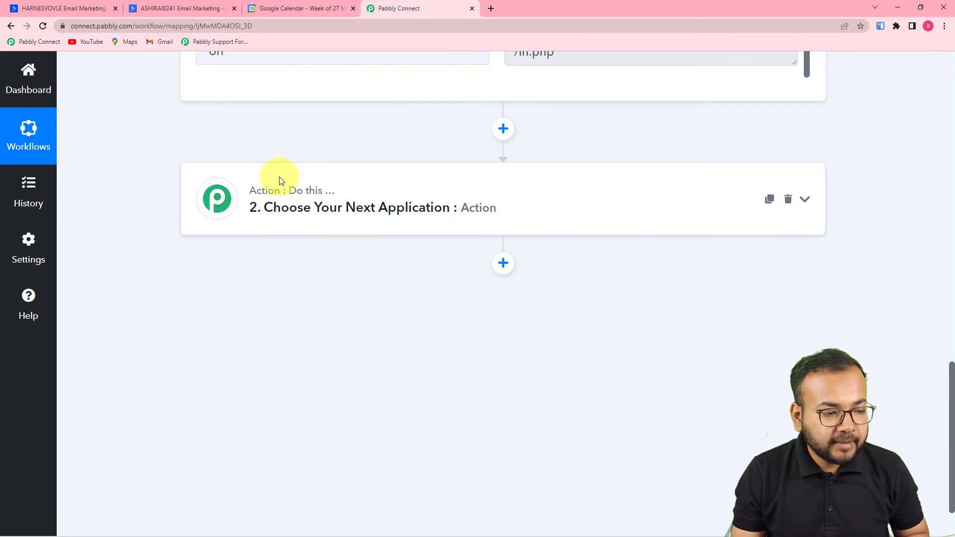
# Search 'dat' and set the action step to Date/Time Formatter with Modify Current Date.
pyautogui.click(317, 226)
pyautogui.scroll(-1, 322, 210)
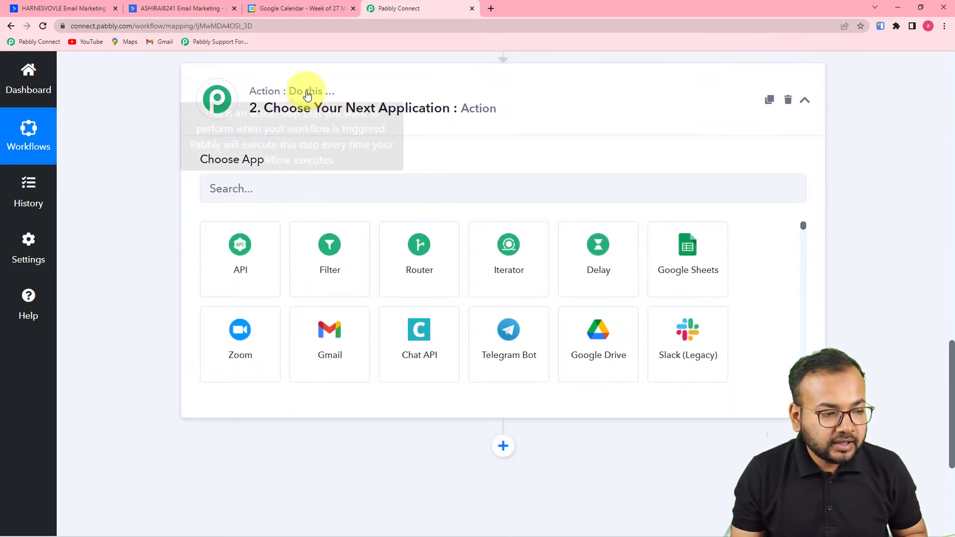
pyautogui.click(294, 187)
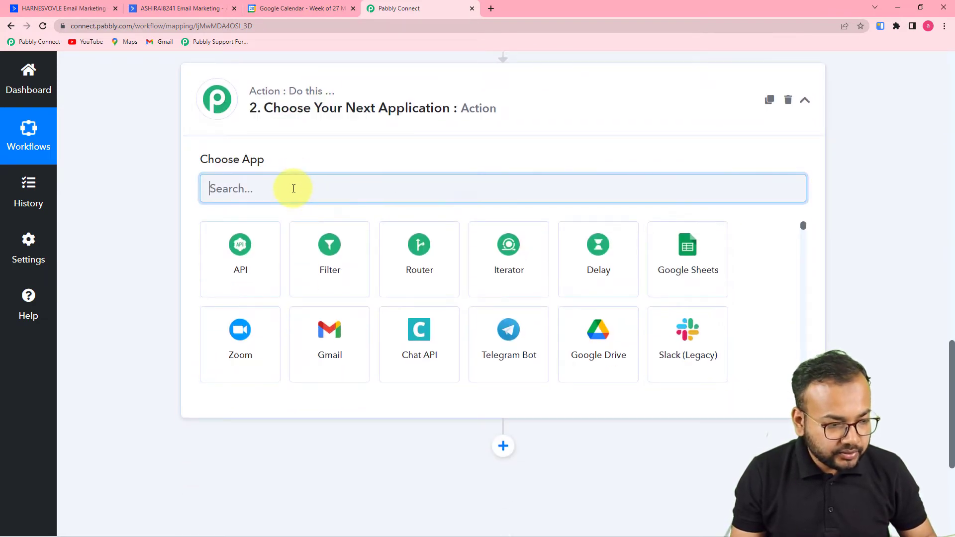
pyautogui.write('dat')
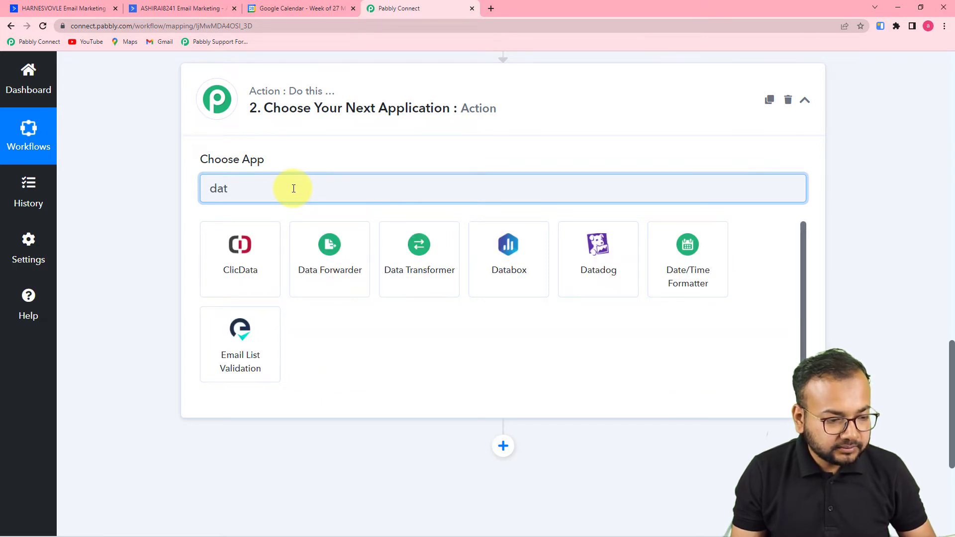
pyautogui.click(668, 274)
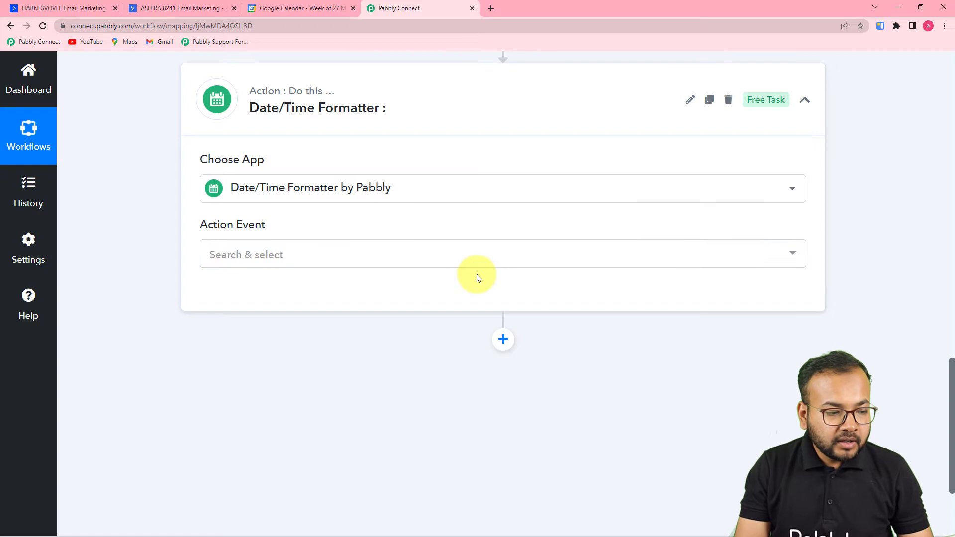
pyautogui.click(483, 259)
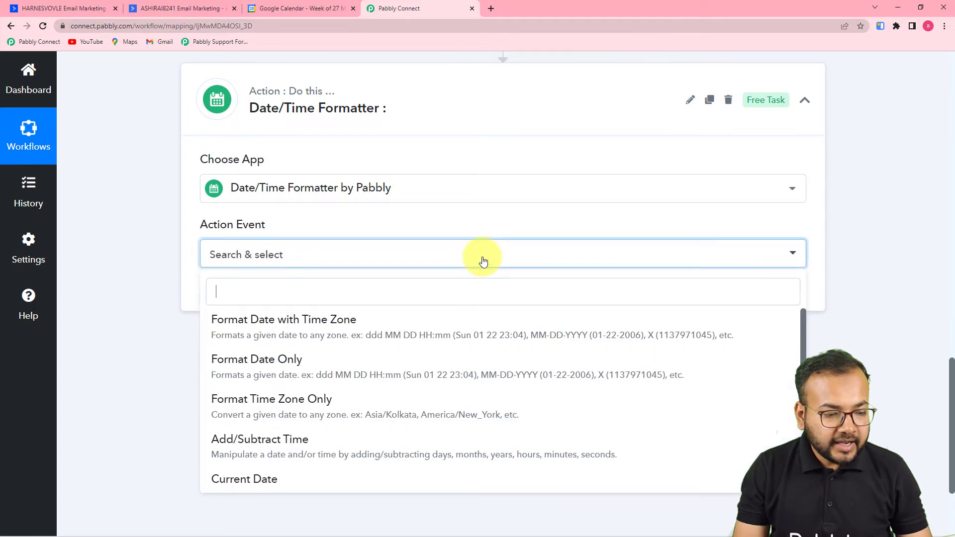
pyautogui.scroll(-2, 321, 406)
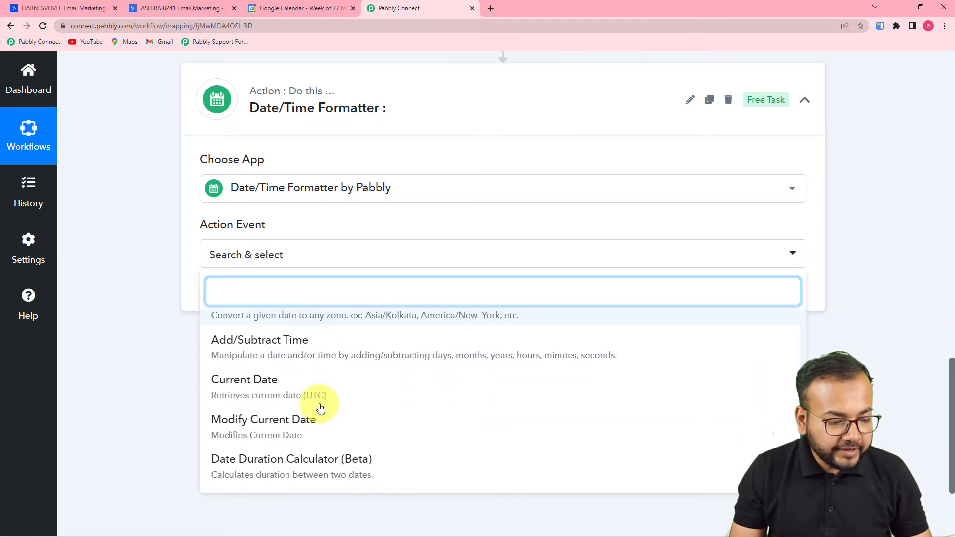
pyautogui.click(308, 424)
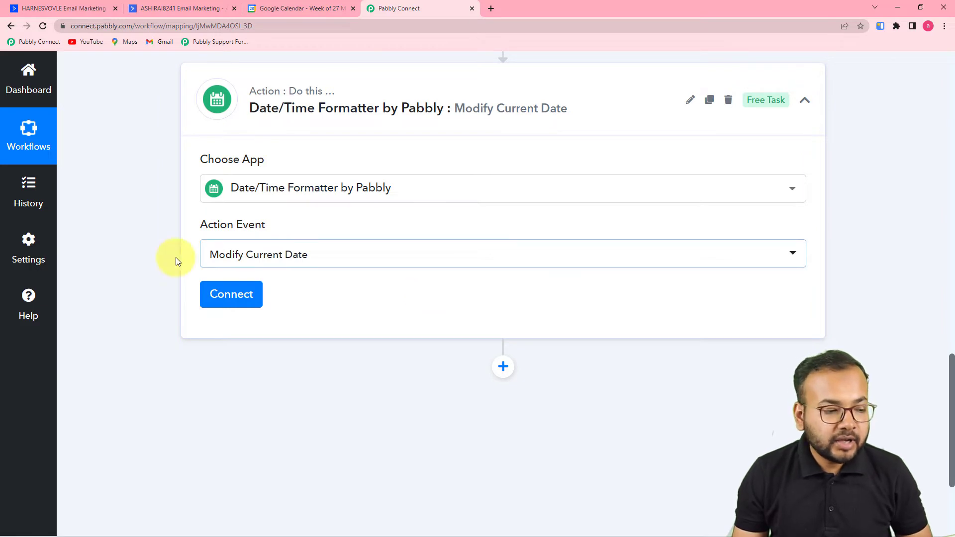
pyautogui.scroll(8, 388, 258)
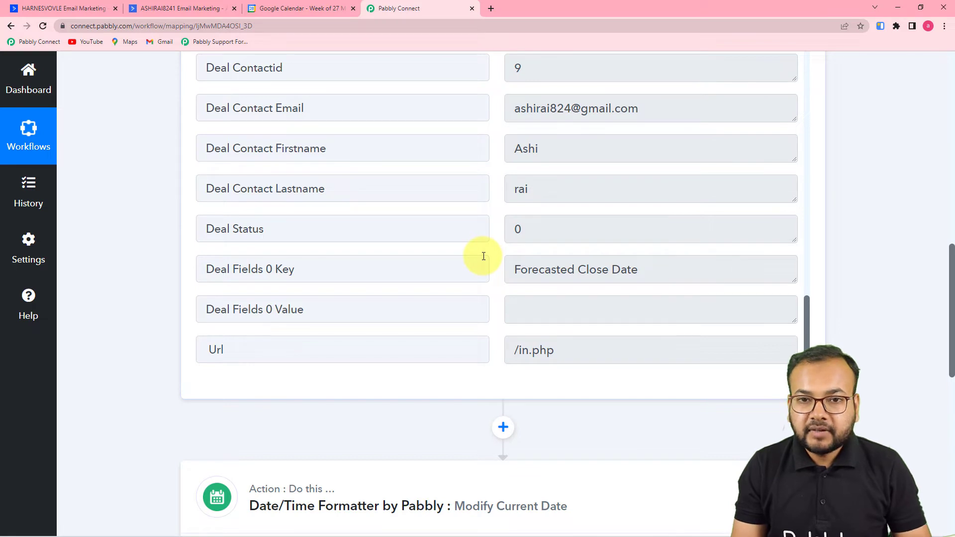
pyautogui.scroll(-7, 410, 297)
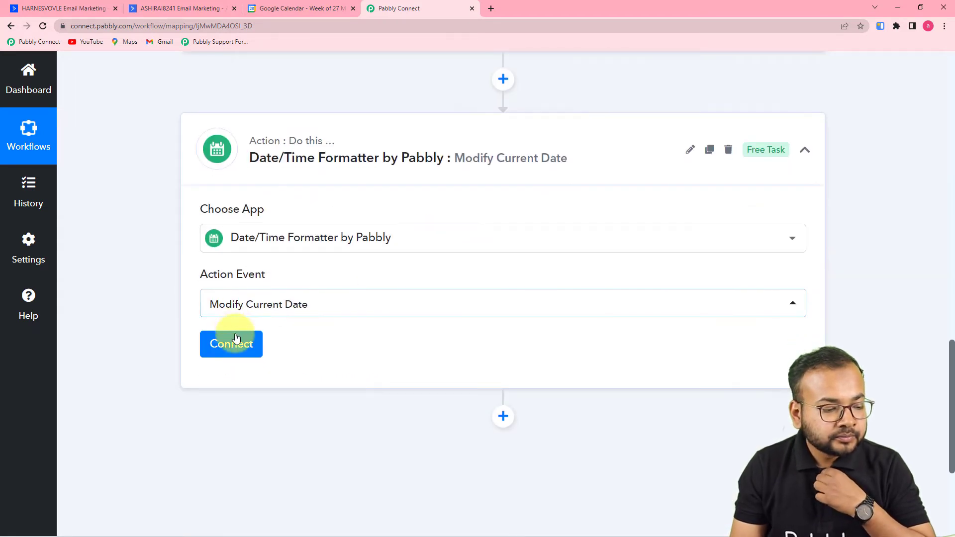
# Connect the date step with YYYY-MM-DDTHH:mm:ssZ format and Asia/Kolkata time zone.
pyautogui.click(237, 339)
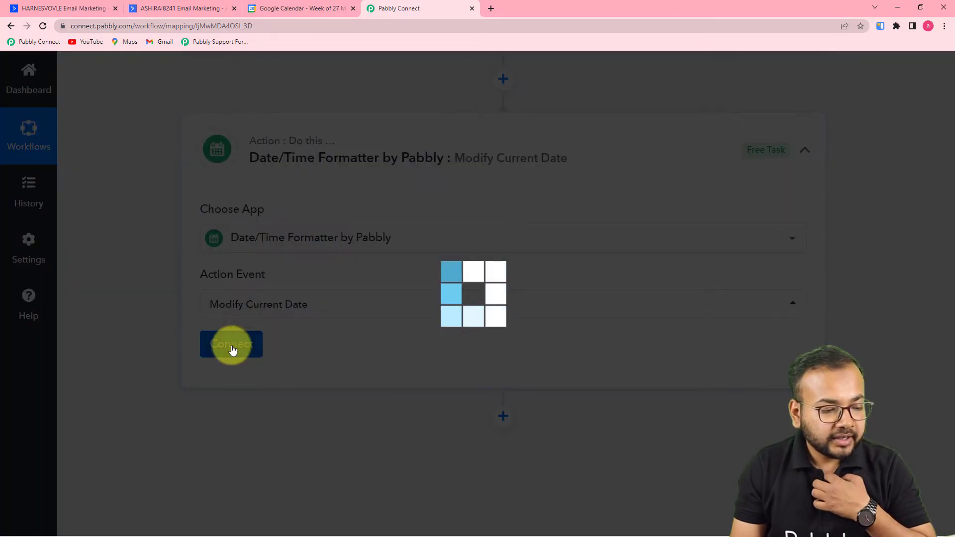
pyautogui.scroll(-3, 232, 350)
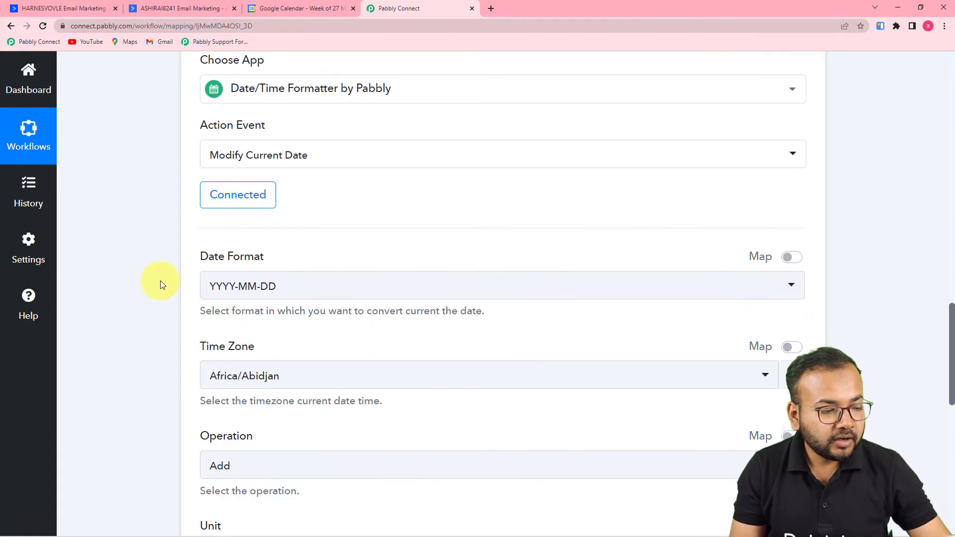
pyautogui.click(402, 289)
pyautogui.scroll(-1, 373, 387)
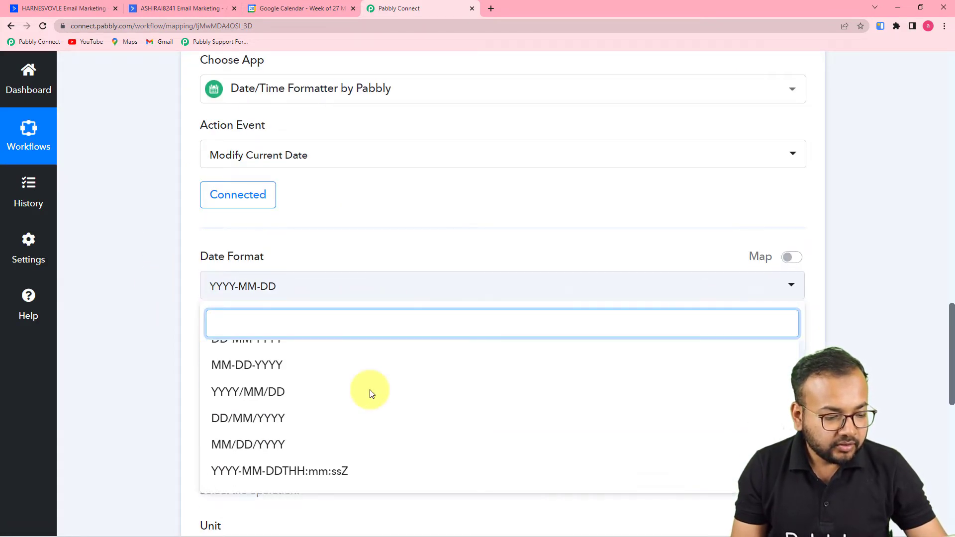
pyautogui.scroll(-4, 377, 408)
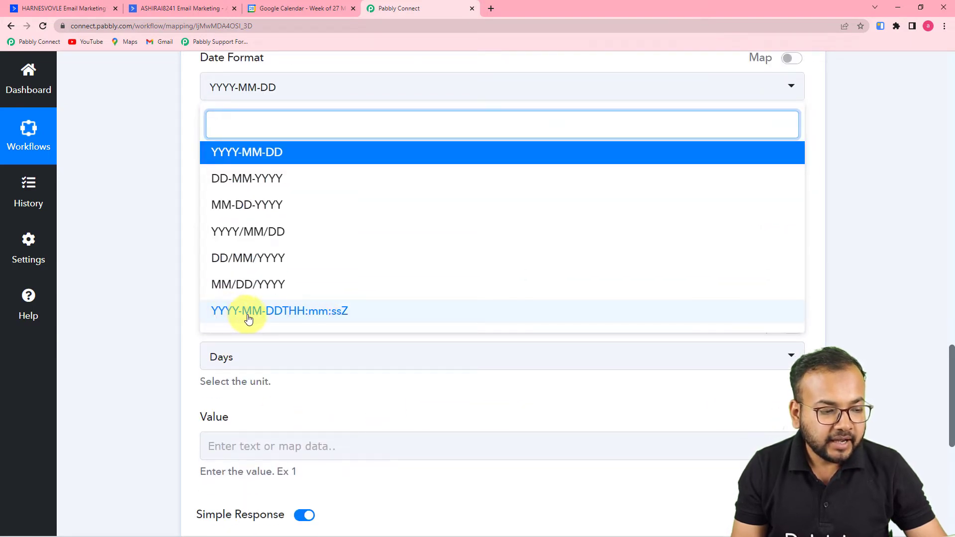
pyautogui.click(304, 311)
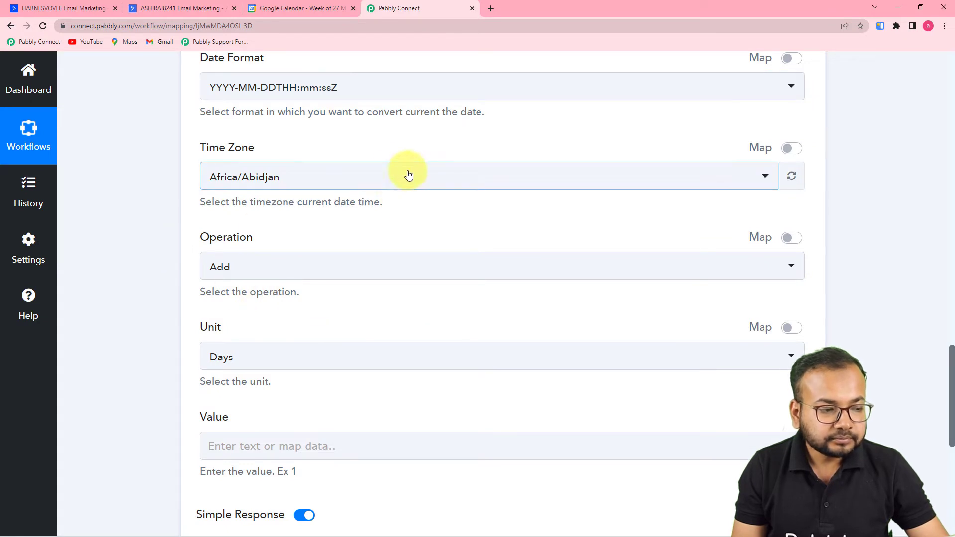
pyautogui.click(387, 183)
pyautogui.write('kol')
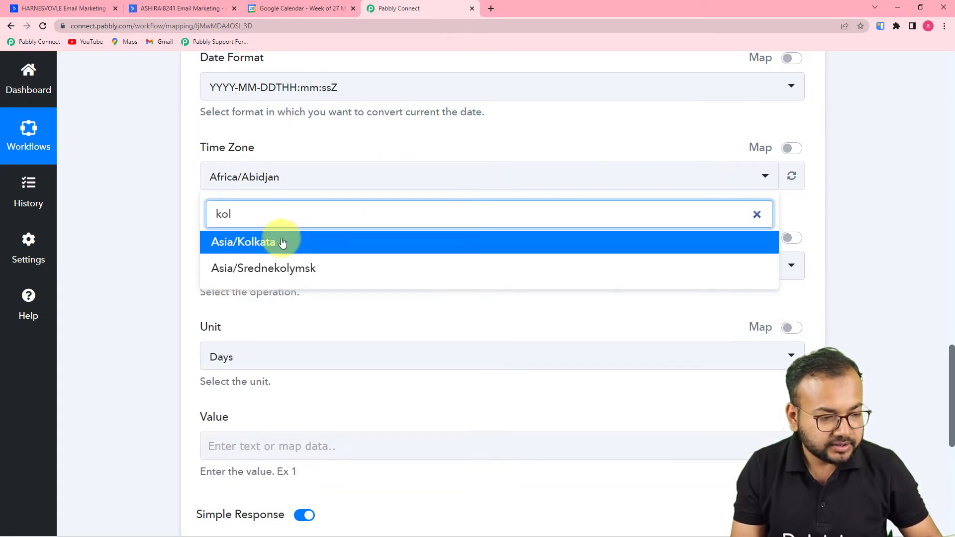
pyautogui.click(280, 243)
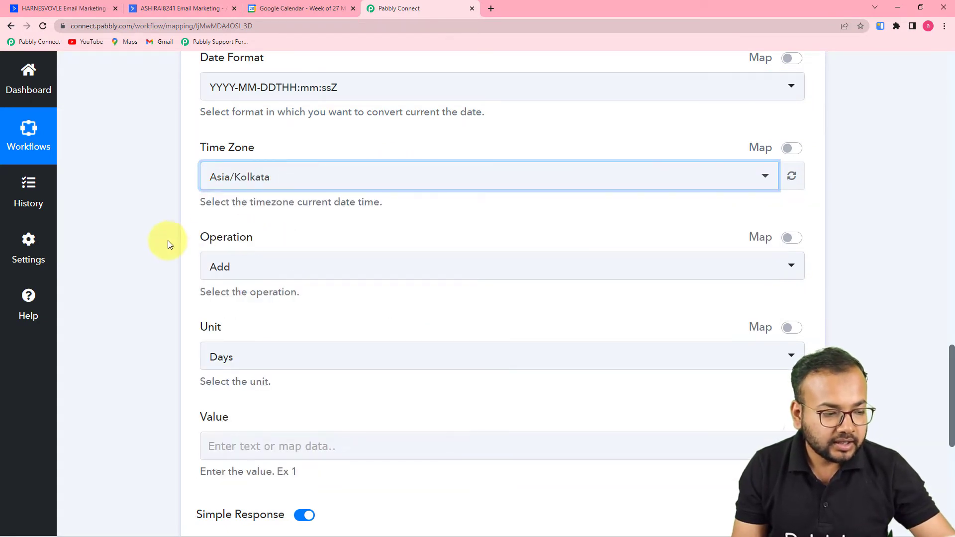
# Set the operation to Add with Days as the unit and a value of 1.
pyautogui.scroll(-2, 328, 299)
pyautogui.click(278, 179)
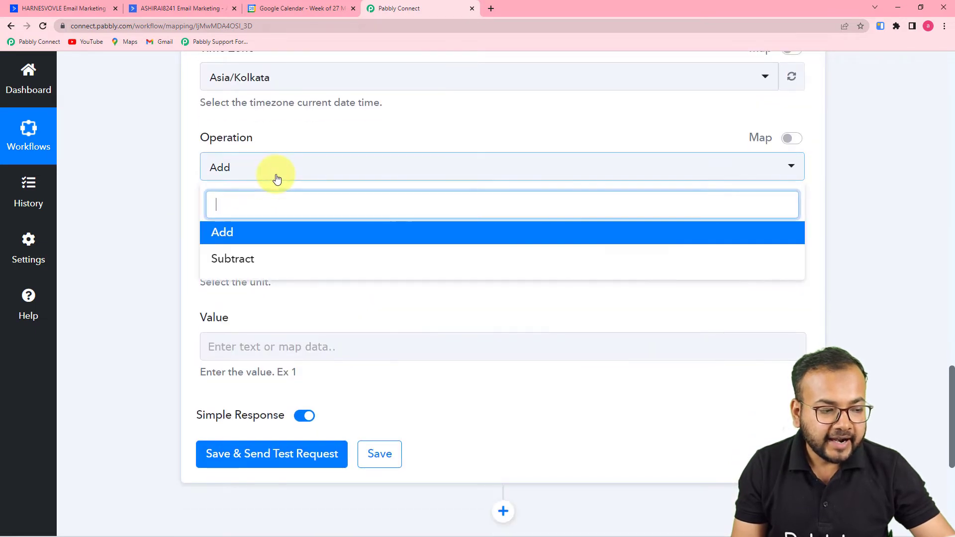
pyautogui.click(237, 234)
pyautogui.scroll(-2, 240, 234)
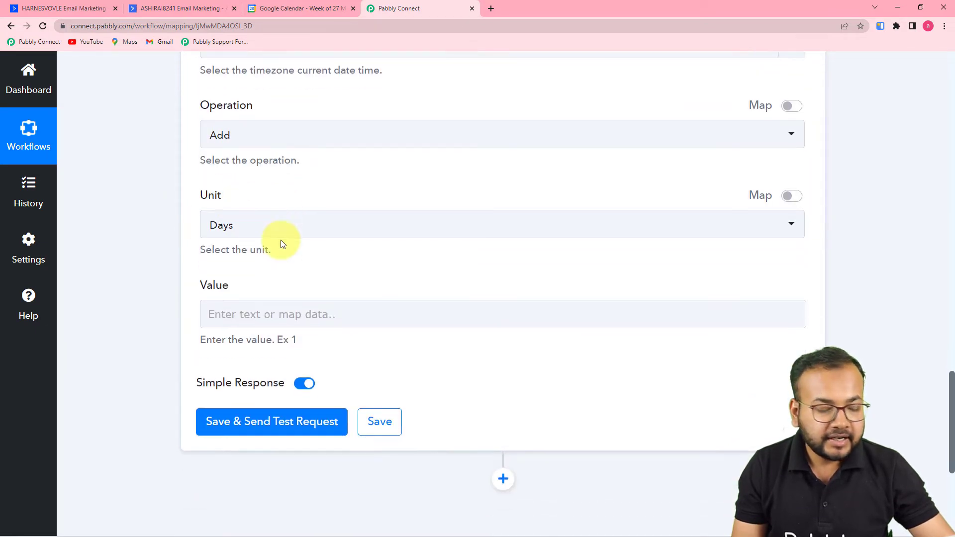
pyautogui.click(305, 165)
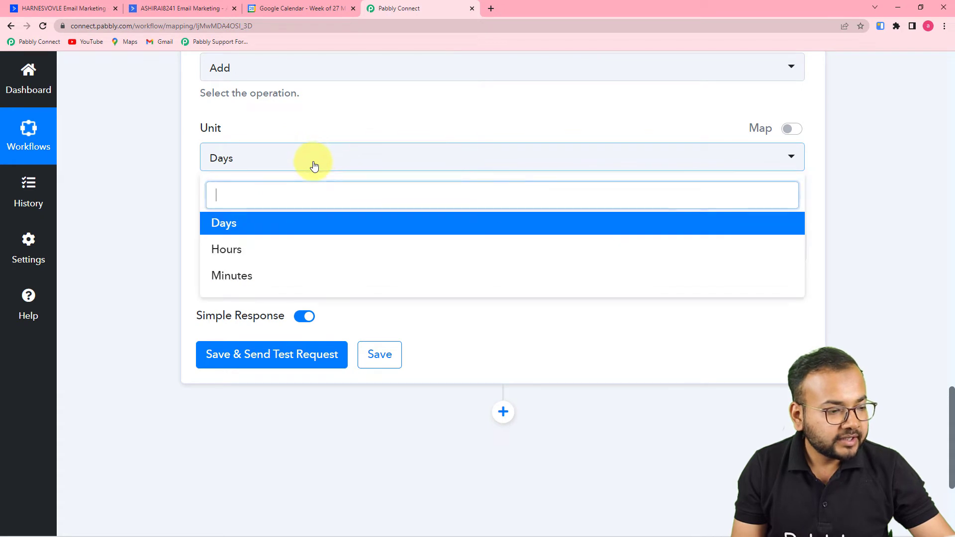
pyautogui.click(260, 225)
pyautogui.click(288, 248)
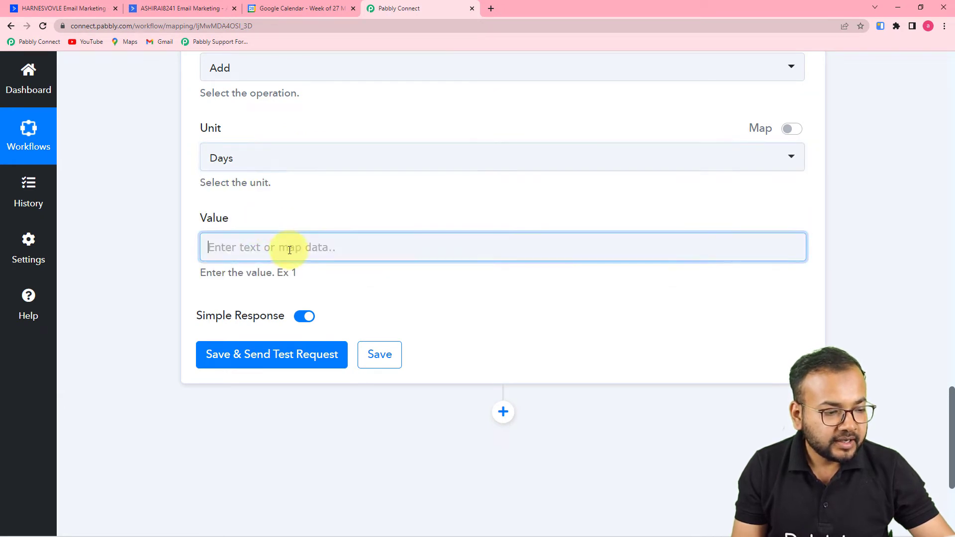
pyautogui.click(148, 188)
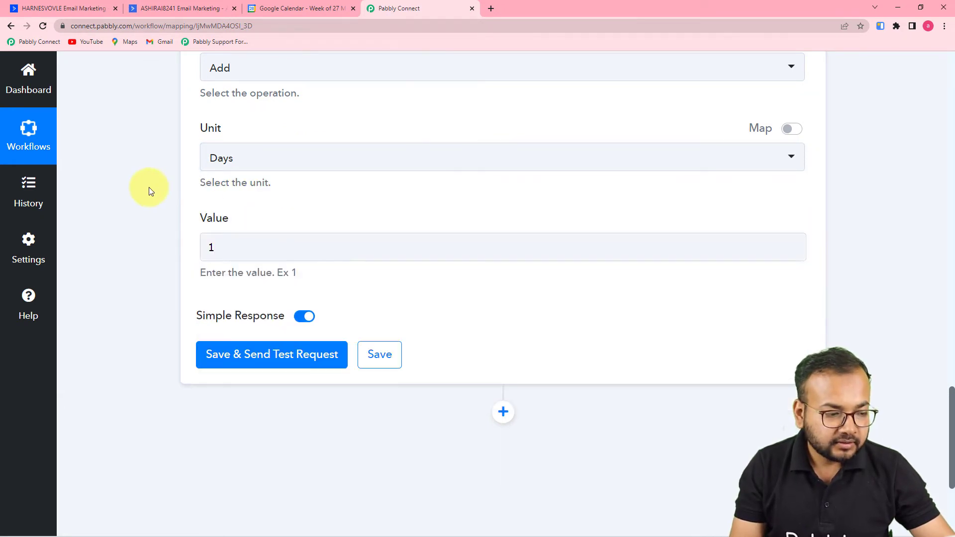
pyautogui.scroll(-2, 148, 187)
# Save and test the date step, confirming the returned Datetime 2022-03-29T16:48:34+00:00.
pyautogui.click(213, 259)
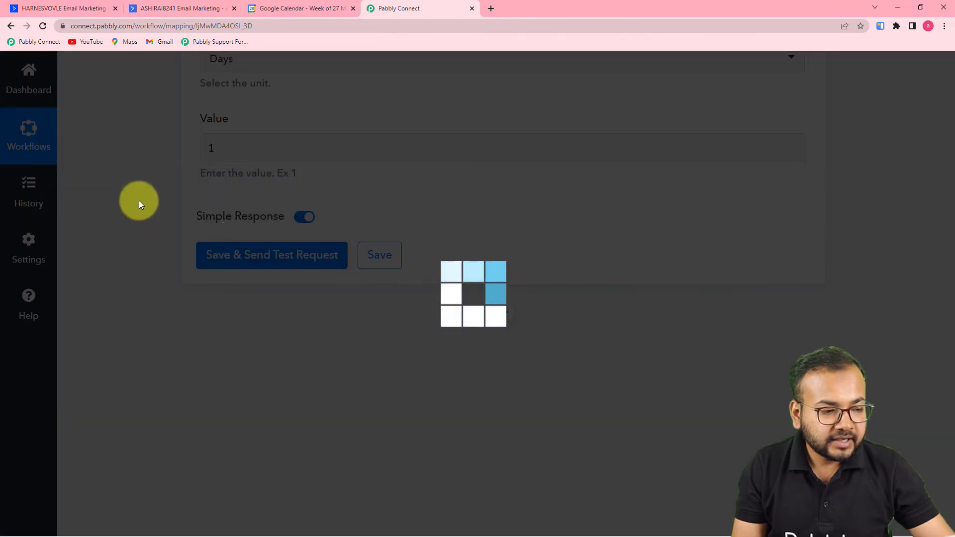
pyautogui.scroll(-1, 542, 330)
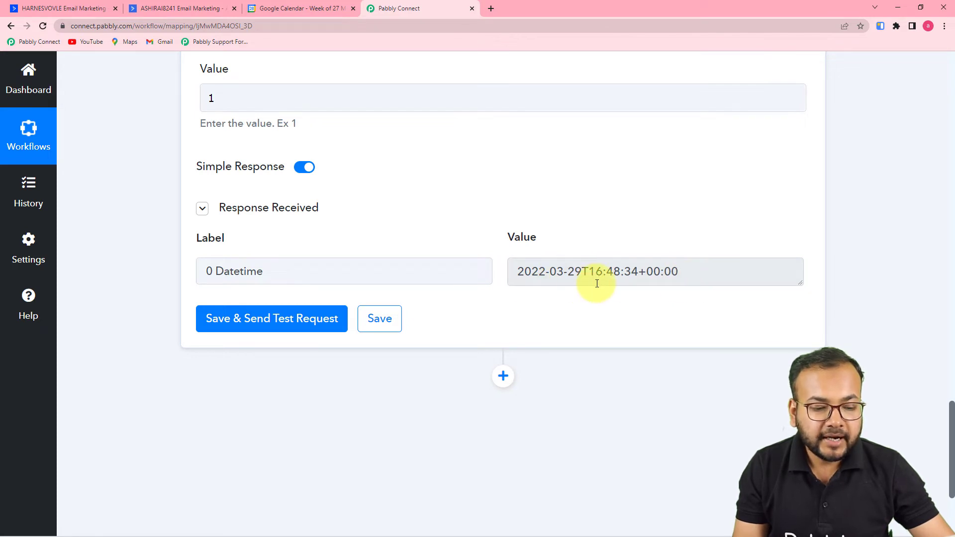
pyautogui.scroll(3, 524, 283)
pyautogui.scroll(4, 524, 283)
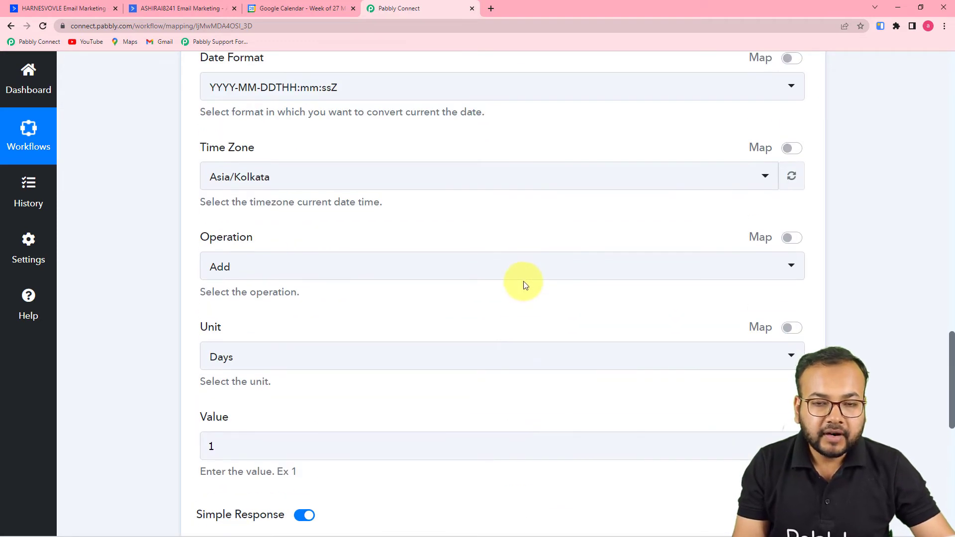
pyautogui.scroll(12, 525, 285)
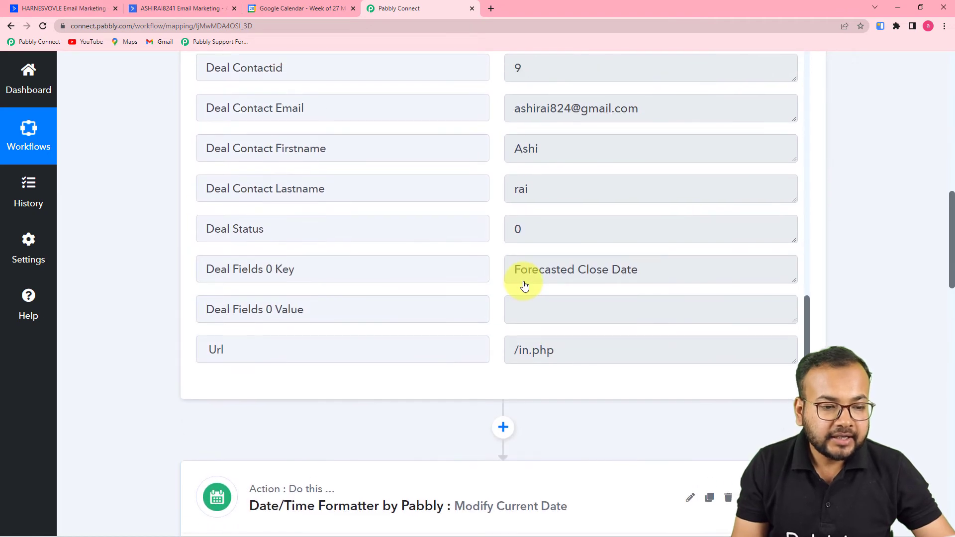
pyautogui.scroll(6, 525, 285)
pyautogui.scroll(-10, 525, 281)
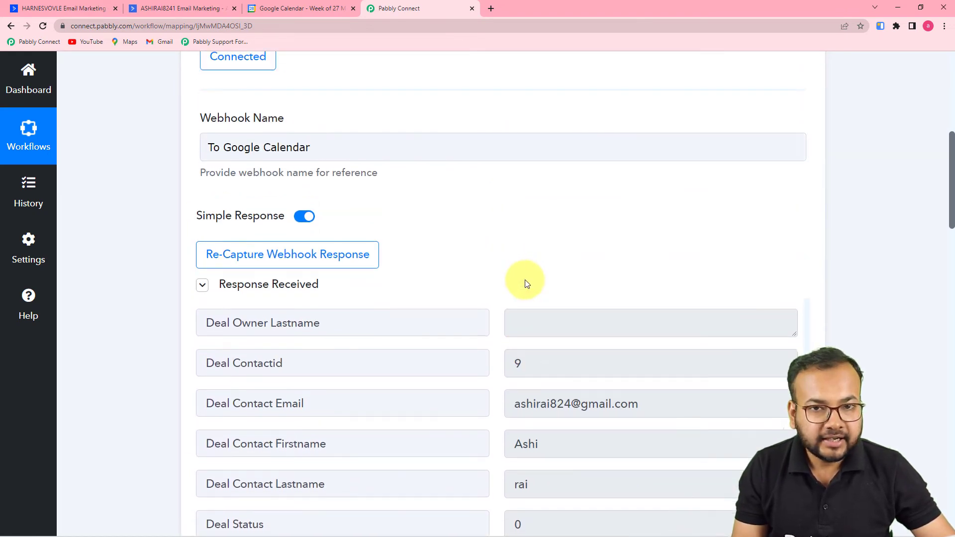
pyautogui.scroll(-12, 491, 290)
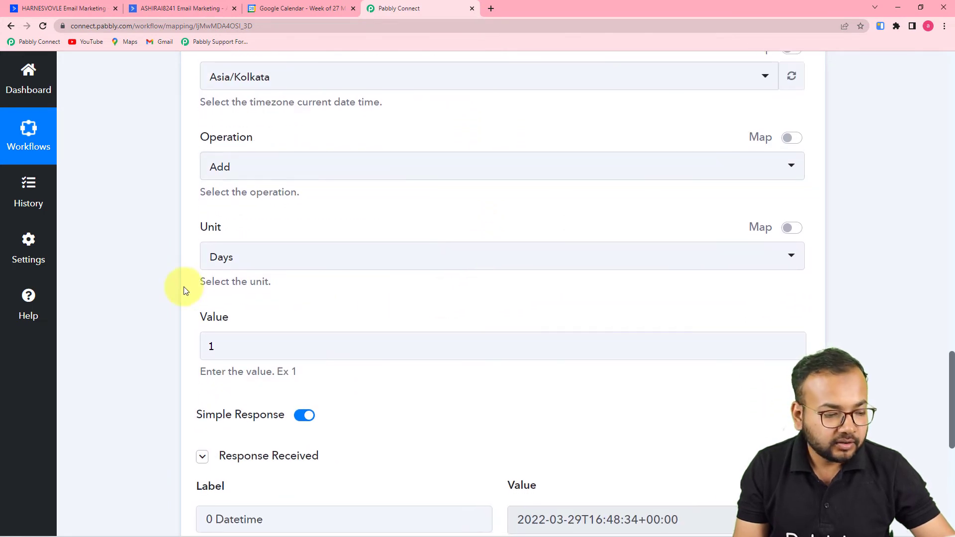
pyautogui.scroll(-9, 183, 288)
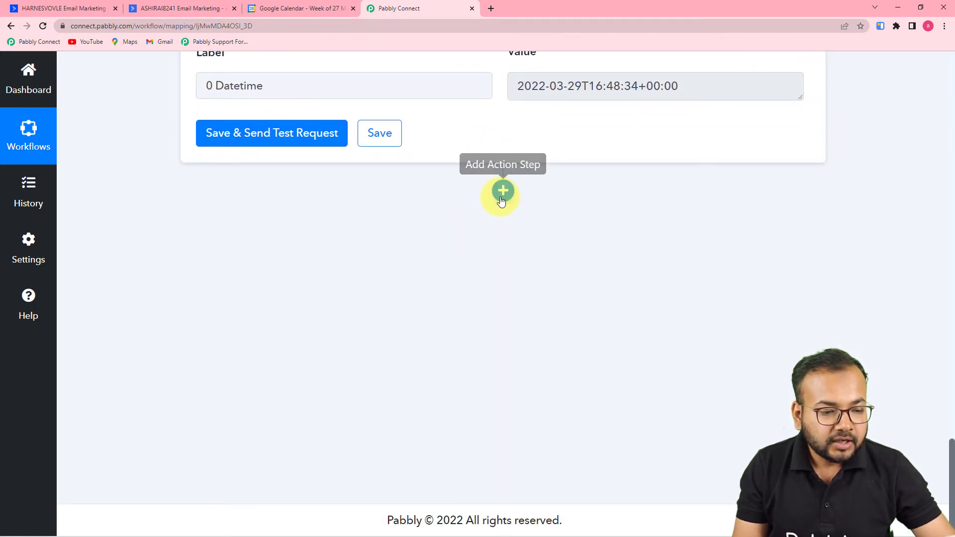
# Add a Date/Time Formatter step using the Add/Subtract Time event and connect it.
pyautogui.click(503, 191)
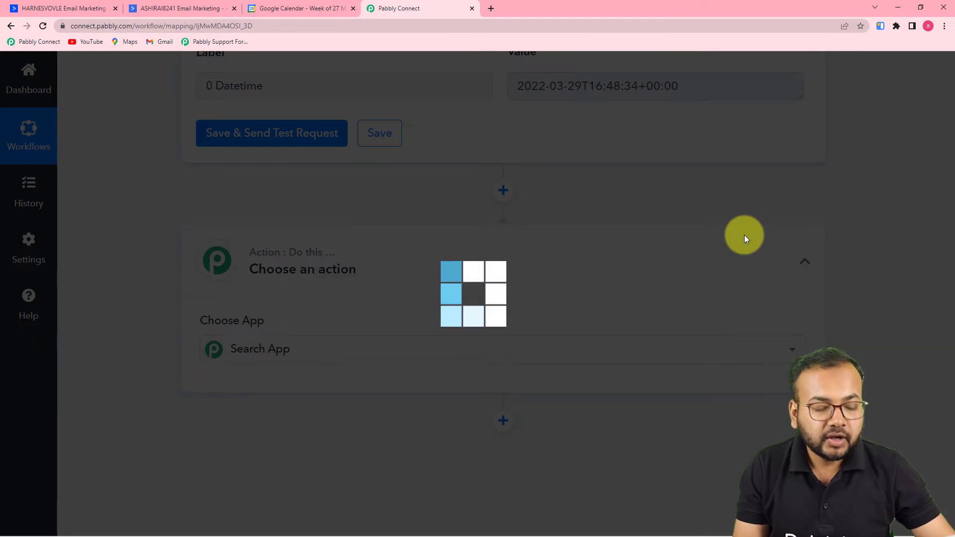
pyautogui.scroll(-3, 718, 229)
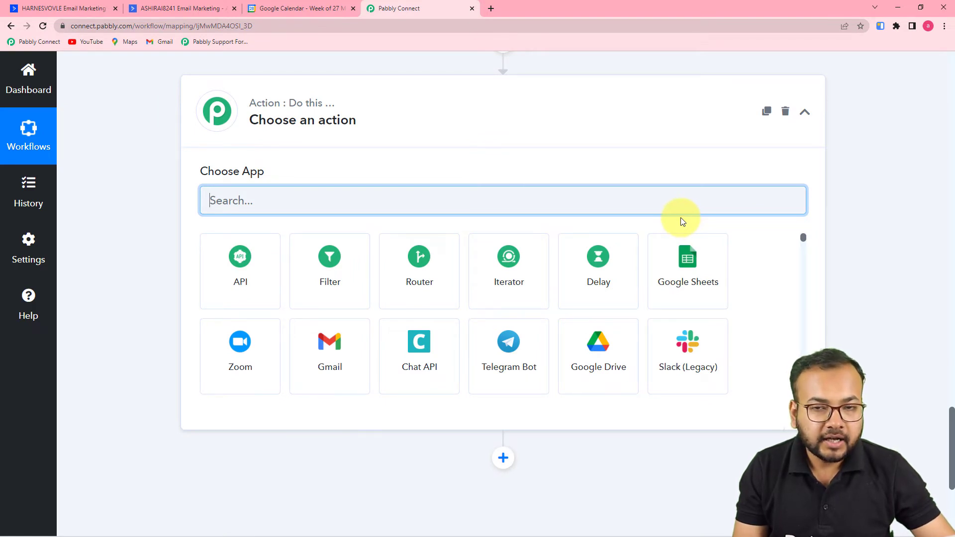
pyautogui.scroll(-1, 486, 192)
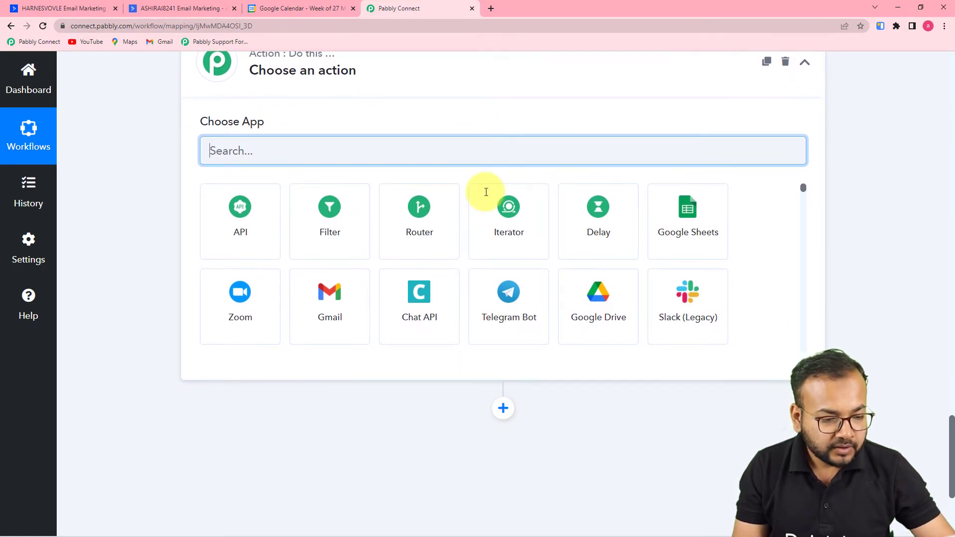
pyautogui.write('date')
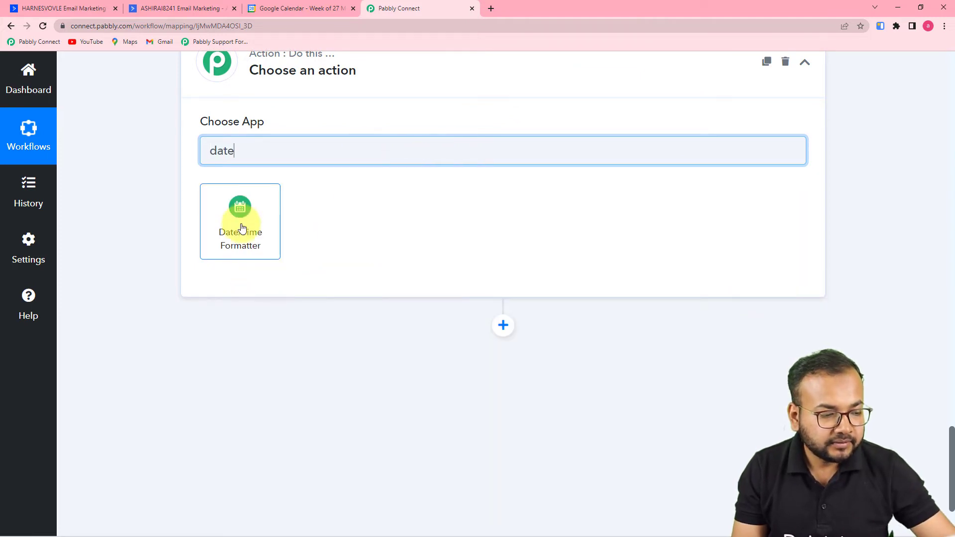
pyautogui.click(242, 228)
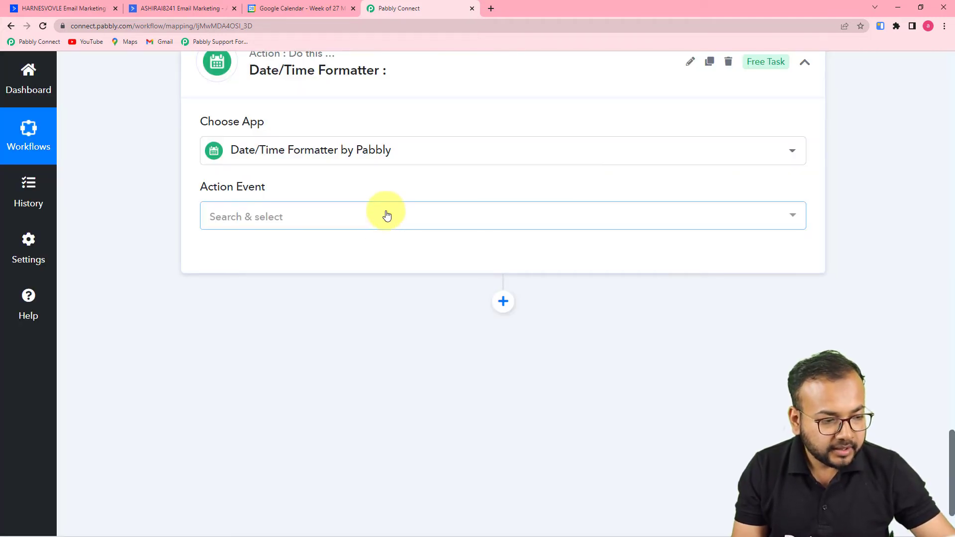
pyautogui.click(384, 214)
pyautogui.scroll(-1, 351, 362)
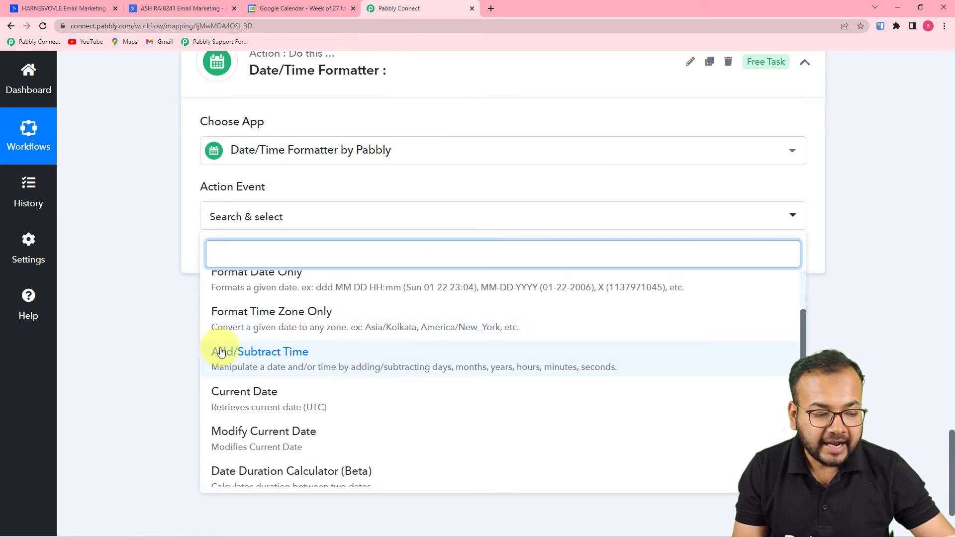
pyautogui.click(294, 360)
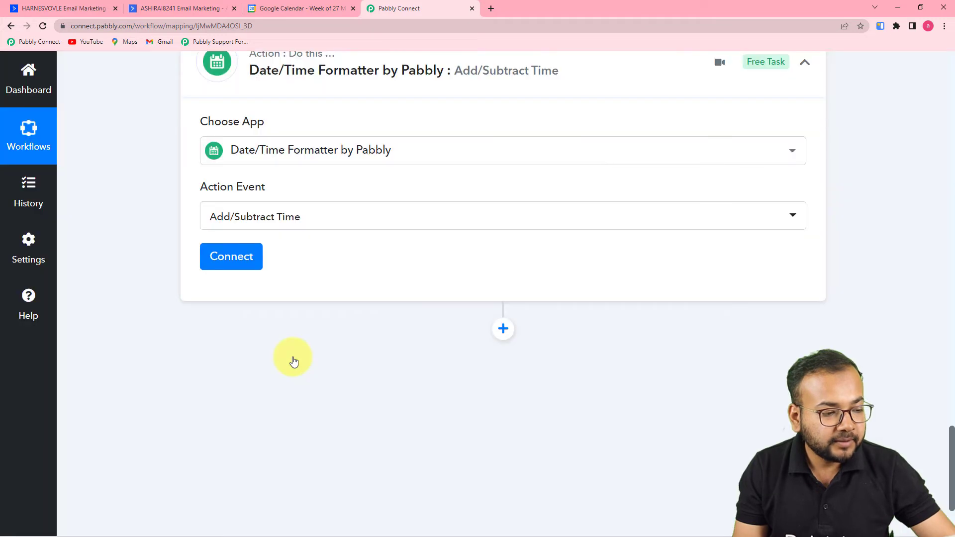
pyautogui.click(235, 256)
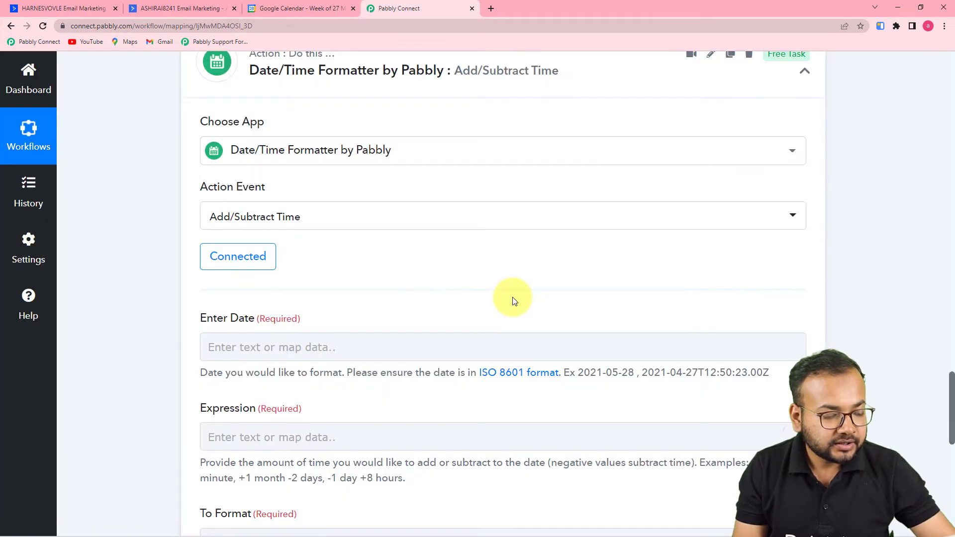
# Map step 2's Datetime into the Enter Date field.
pyautogui.scroll(-3, 513, 300)
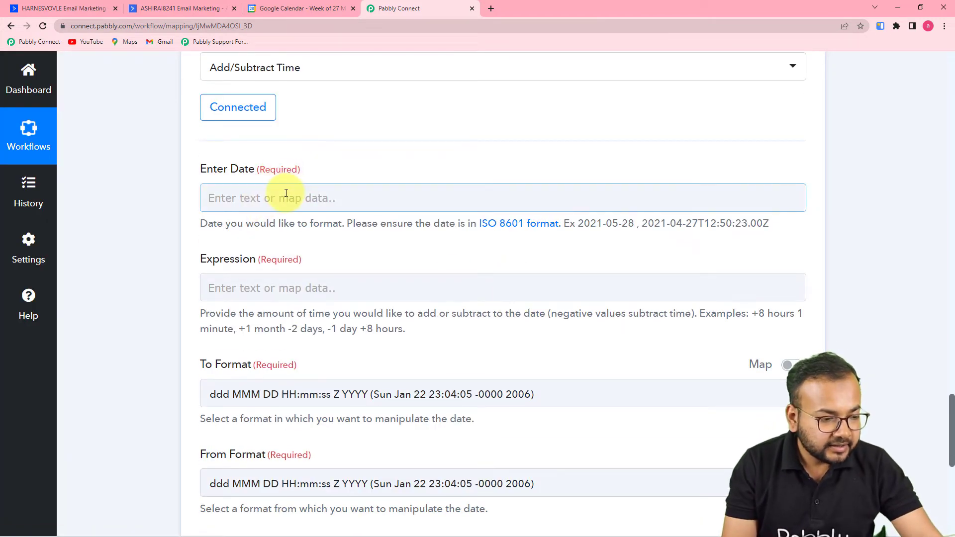
pyautogui.scroll(10, 425, 241)
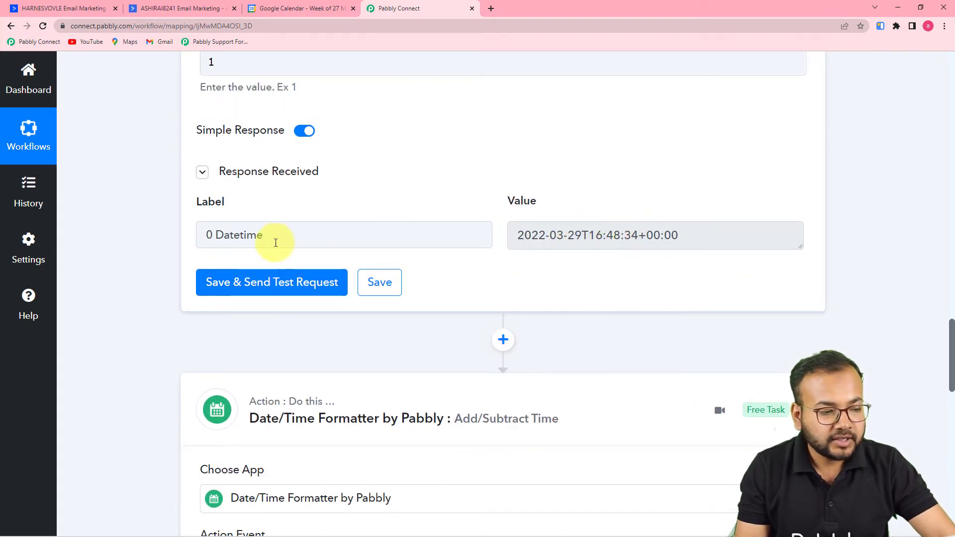
pyautogui.scroll(-11, 253, 234)
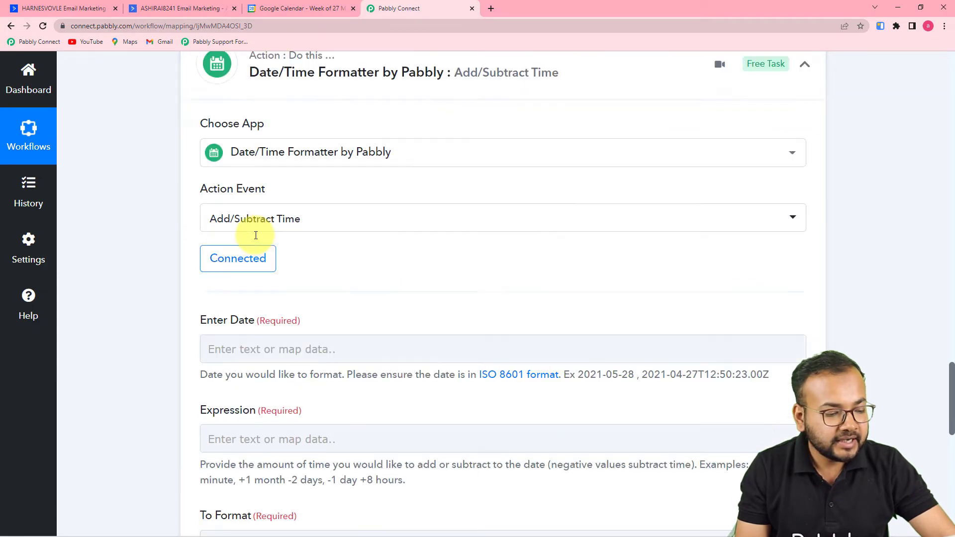
pyautogui.scroll(1, 269, 183)
pyautogui.scroll(2, 269, 182)
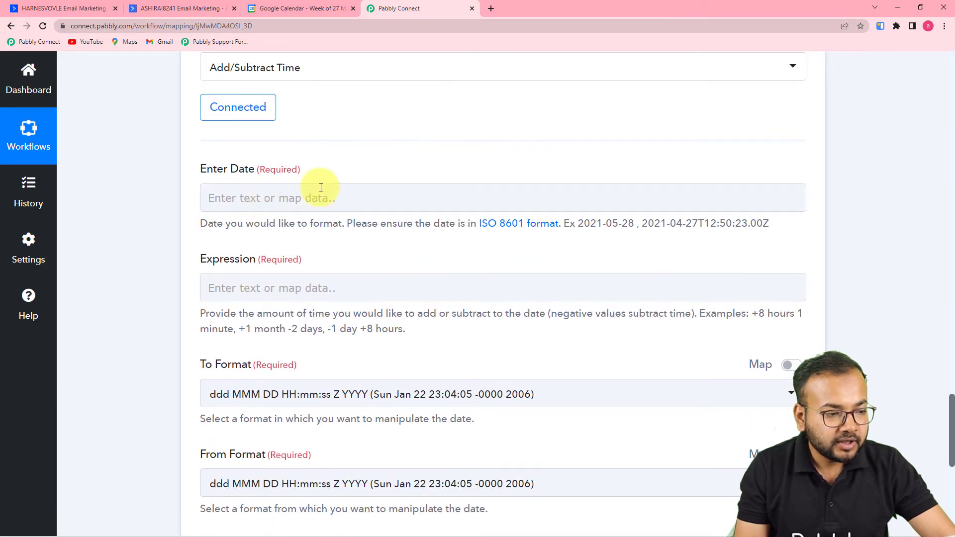
pyautogui.click(294, 192)
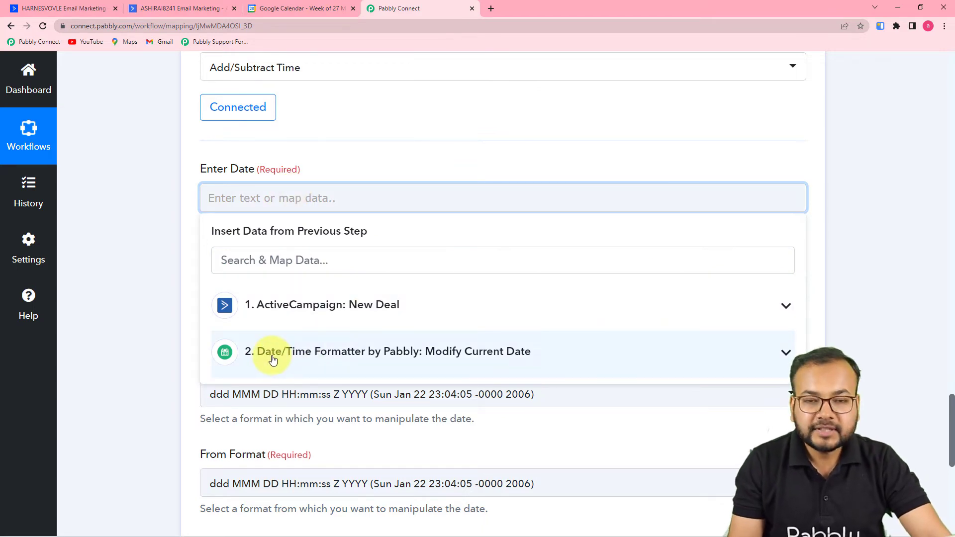
pyautogui.click(273, 359)
pyautogui.click(255, 391)
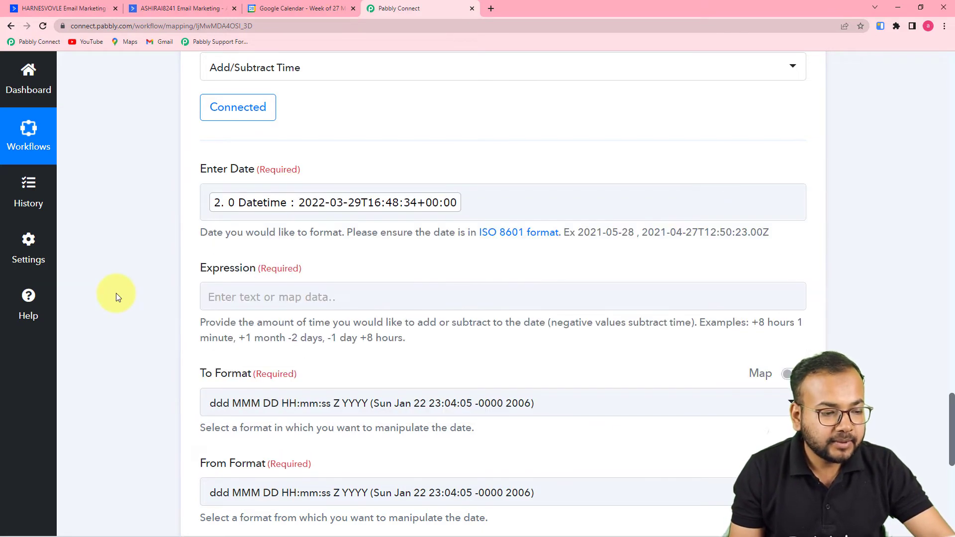
pyautogui.scroll(-3, 115, 293)
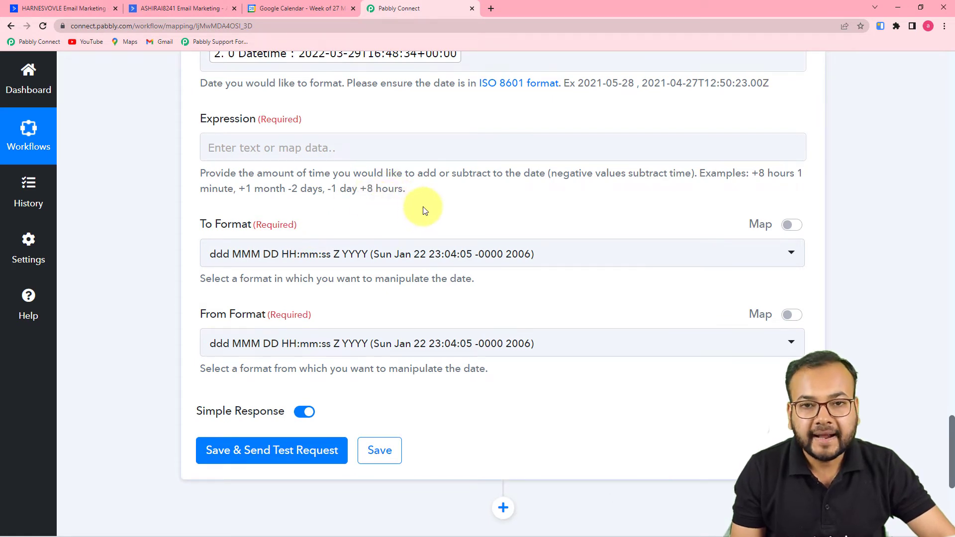
pyautogui.scroll(2, 422, 209)
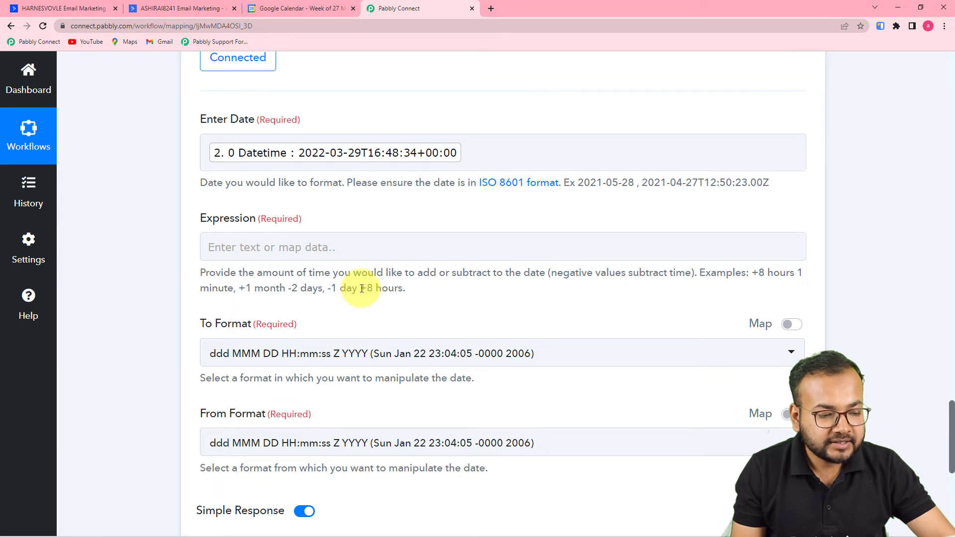
# Set the Expression to '+1 hours' by pasting the '+8 hours' example and editing it.
pyautogui.moveTo(362, 289); pyautogui.dragTo(392, 293)
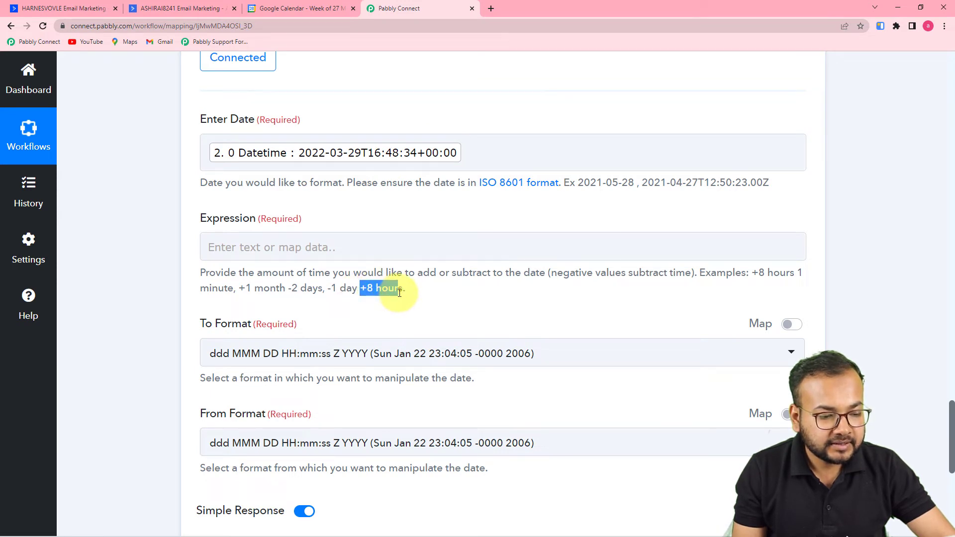
pyautogui.rightClick(391, 290)
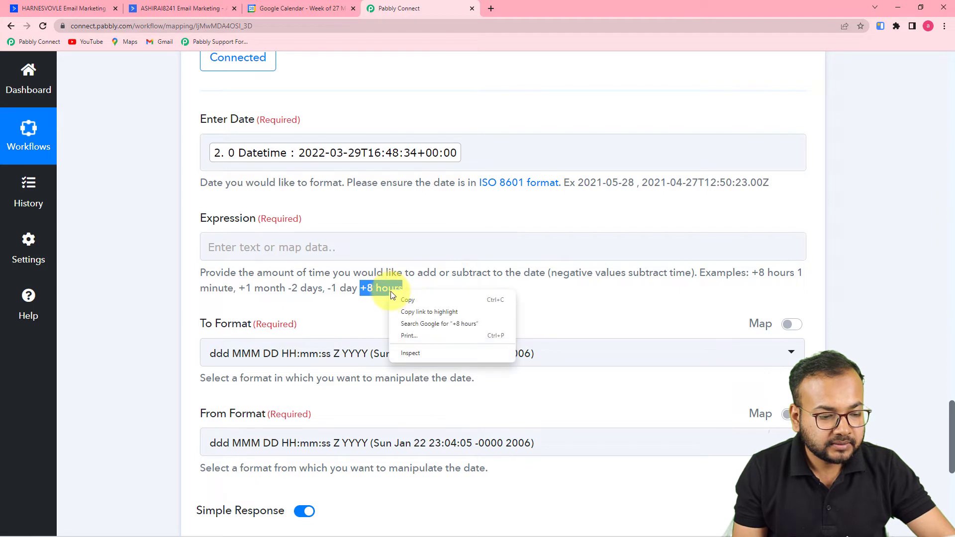
pyautogui.click(406, 300)
pyautogui.click(326, 249)
pyautogui.rightClick(325, 251)
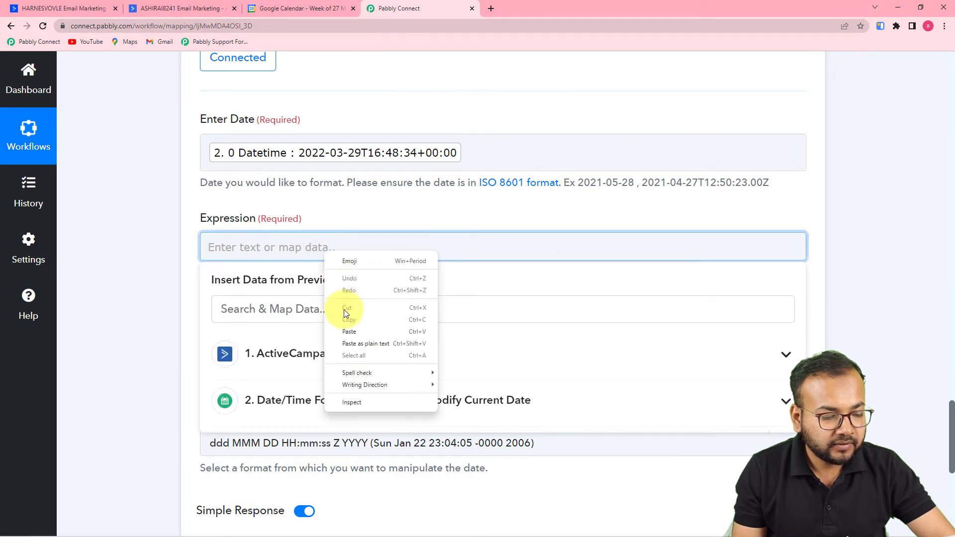
pyautogui.click(349, 344)
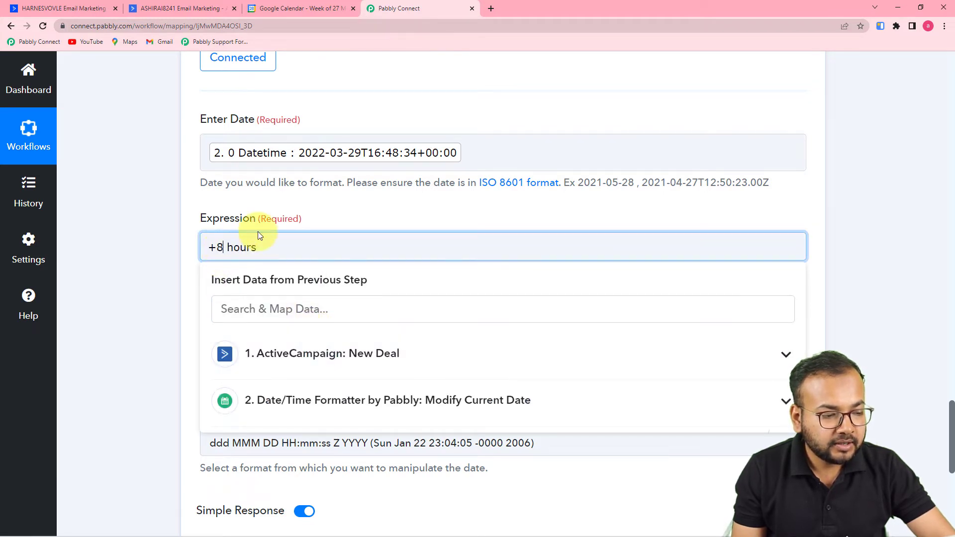
pyautogui.press('BackSpace')
pyautogui.write('1')
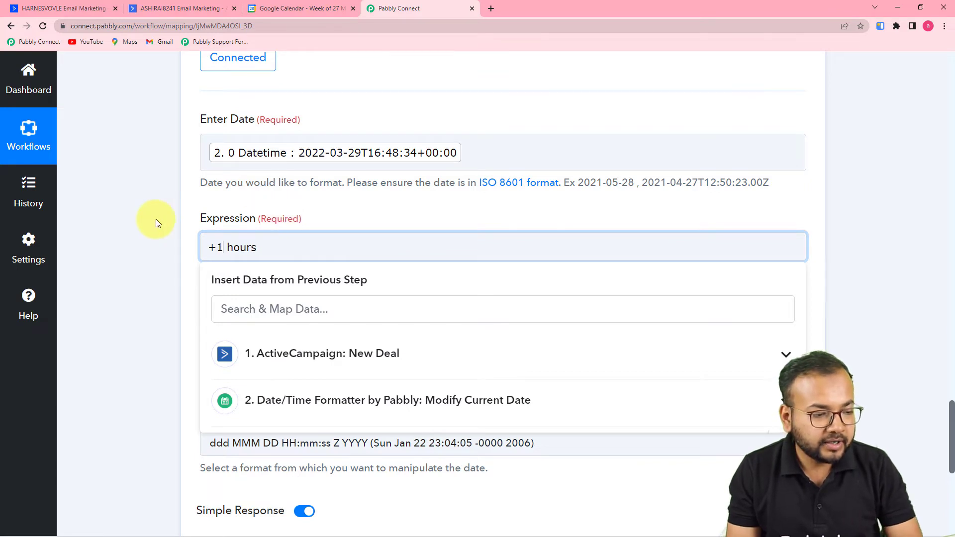
pyautogui.click(158, 222)
# Set both the To and From Format to YYYY-MM-DDTHH:mm:ssZ.
pyautogui.scroll(-2, 157, 221)
pyautogui.scroll(-1, 176, 233)
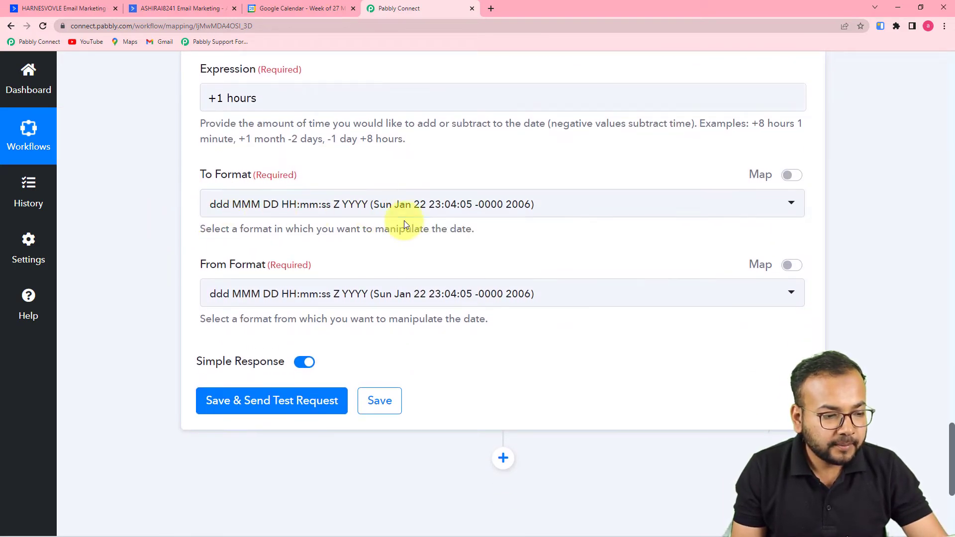
pyautogui.click(307, 210)
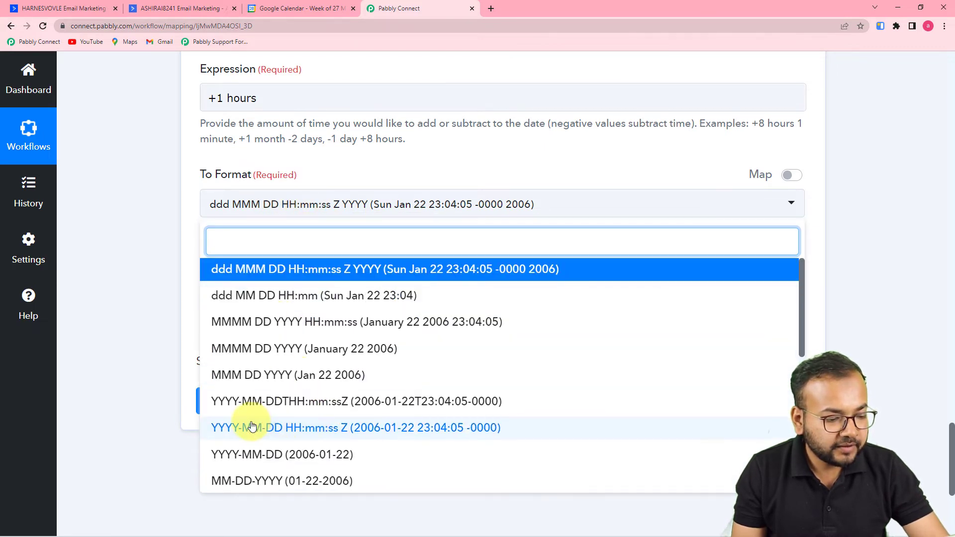
pyautogui.click(292, 407)
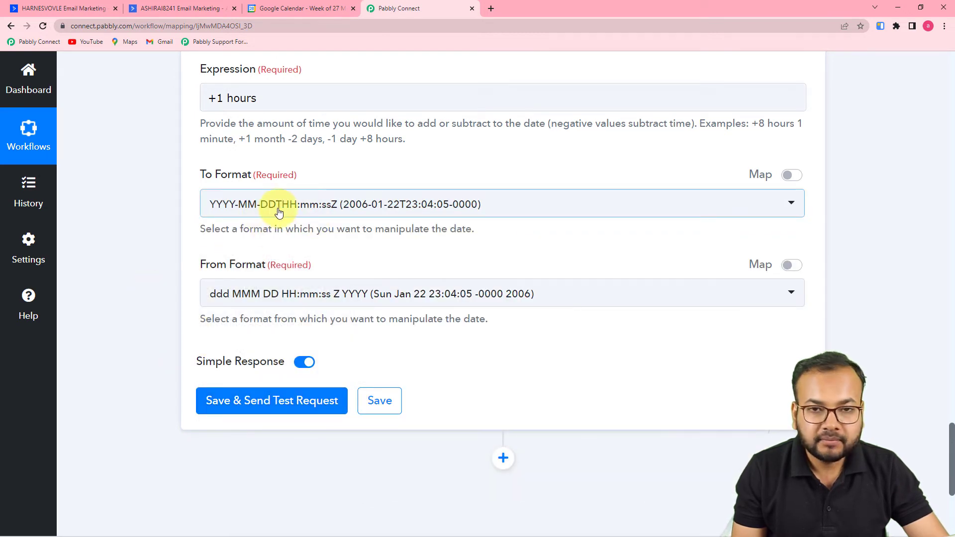
pyautogui.scroll(-2, 273, 242)
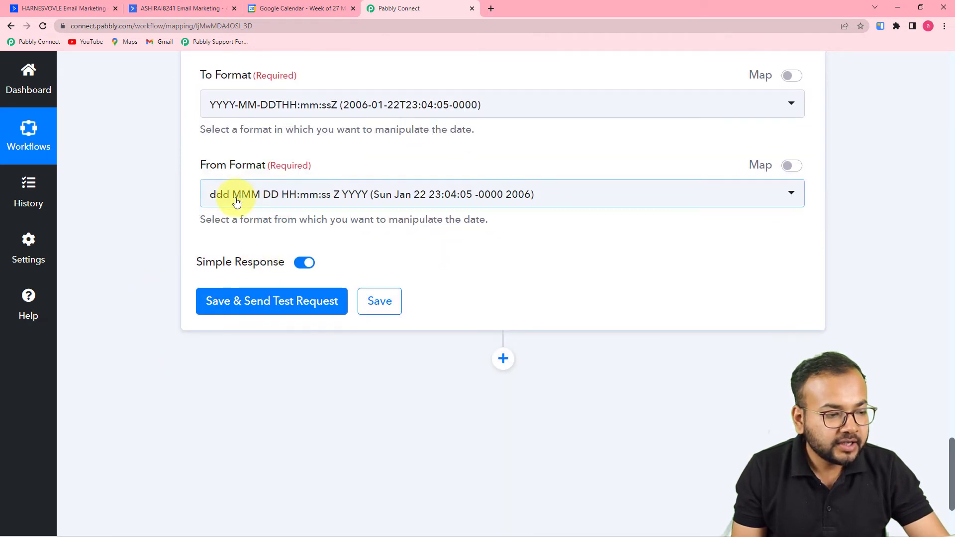
pyautogui.click(337, 195)
pyautogui.scroll(-1, 337, 209)
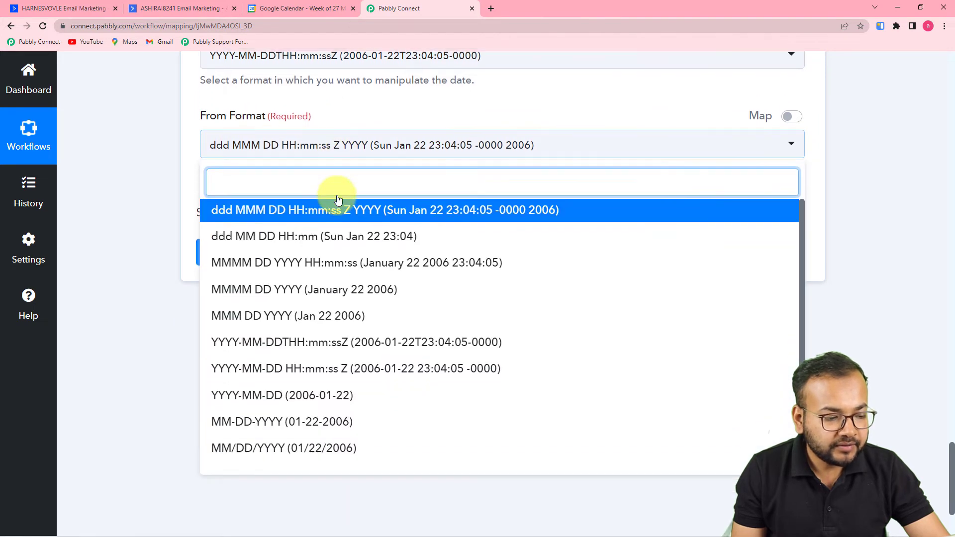
pyautogui.click(289, 349)
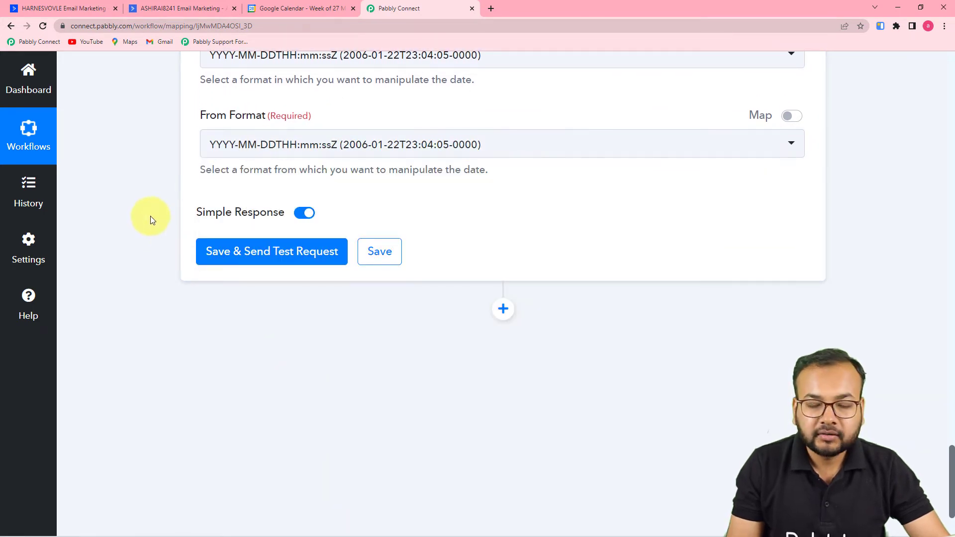
# Save and test the Add/Subtract Time step, confirming the result 2022-03-29T17:48:34+00:00 is one hour after the entered date.
pyautogui.click(246, 257)
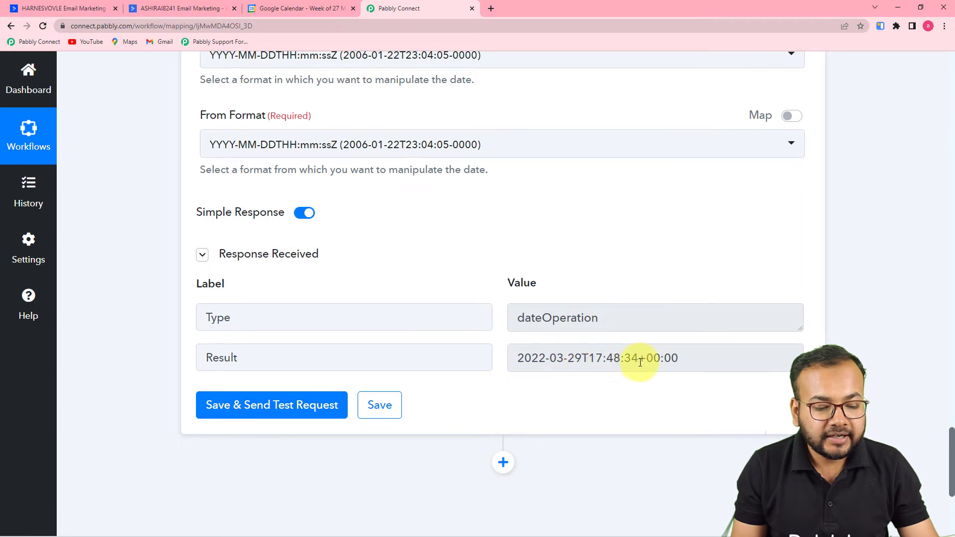
pyautogui.scroll(6, 592, 358)
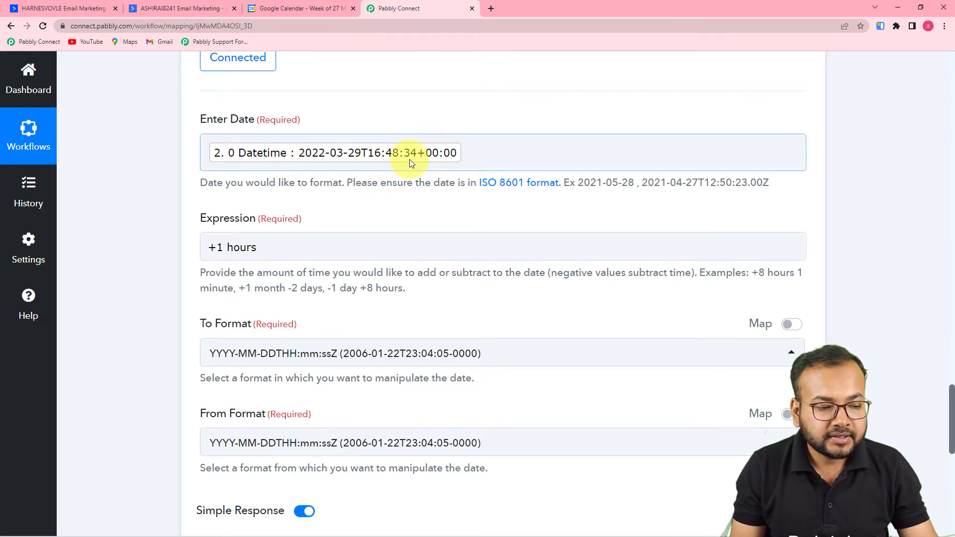
pyautogui.scroll(-8, 408, 165)
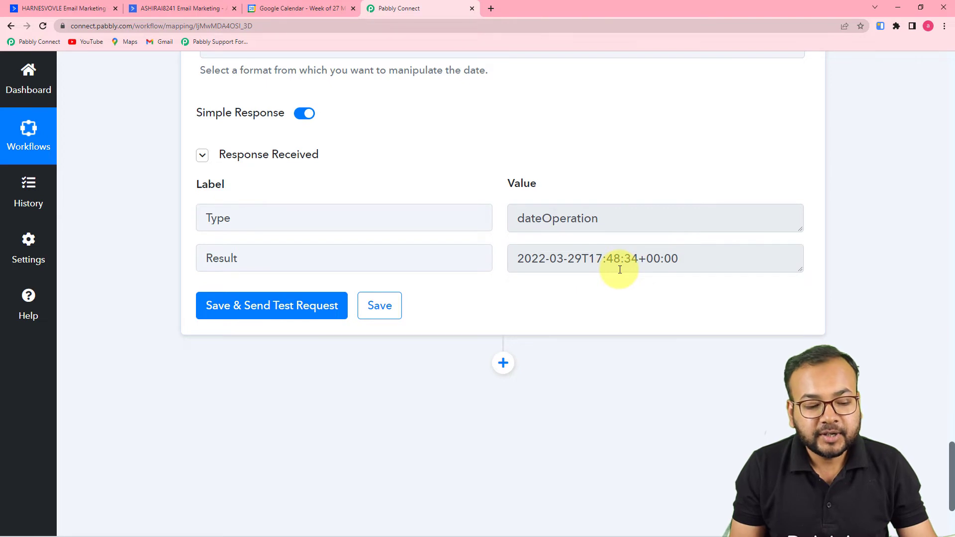
pyautogui.scroll(6, 620, 270)
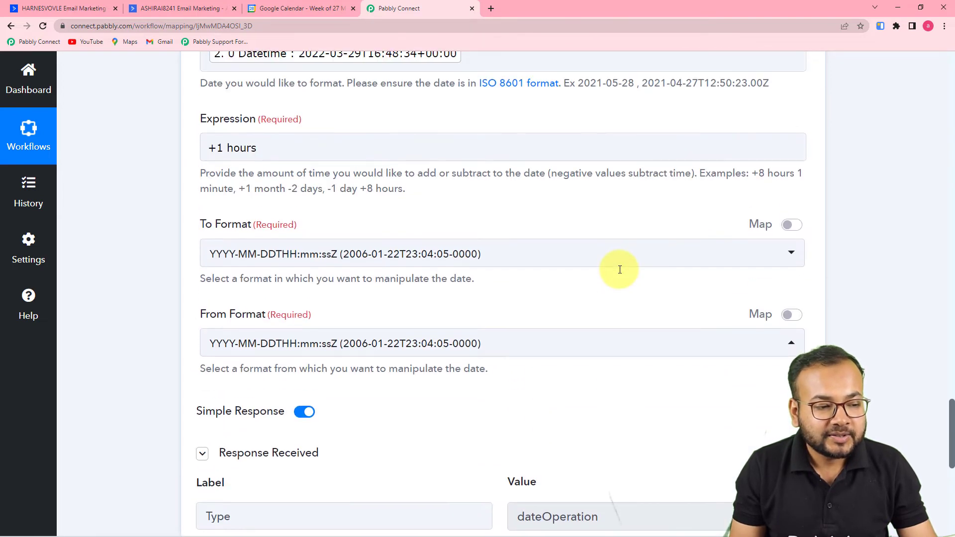
pyautogui.scroll(2, 620, 270)
pyautogui.scroll(-3, 502, 226)
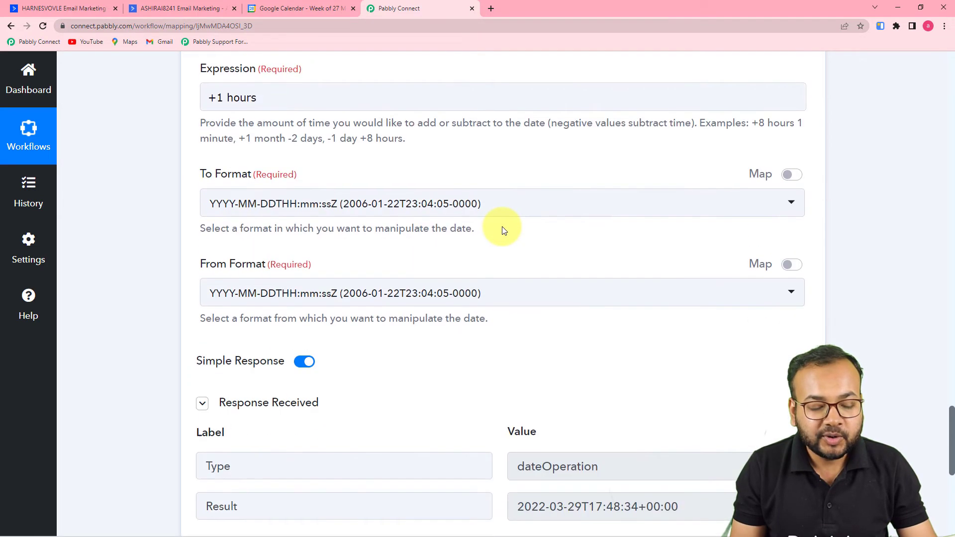
pyautogui.scroll(-4, 503, 230)
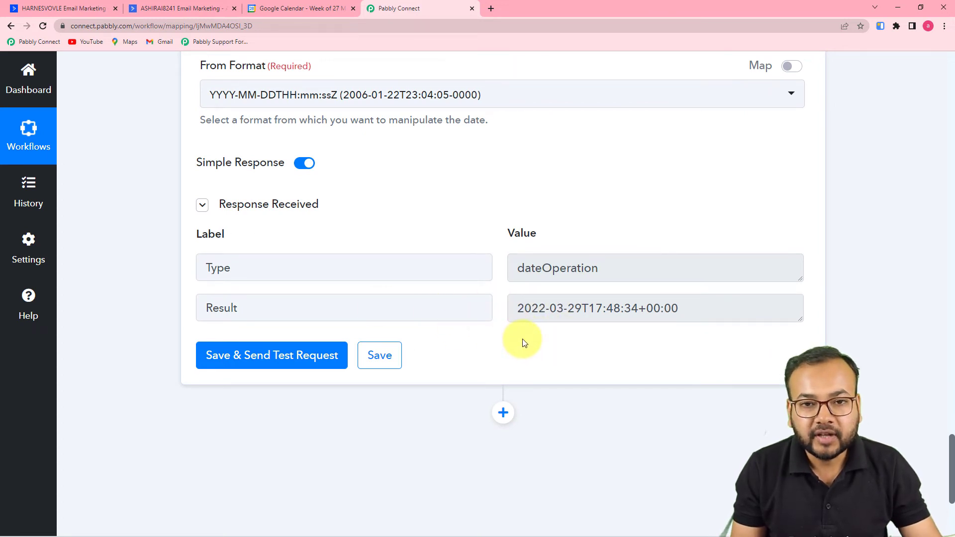
pyautogui.scroll(-2, 523, 343)
pyautogui.scroll(-1, 523, 344)
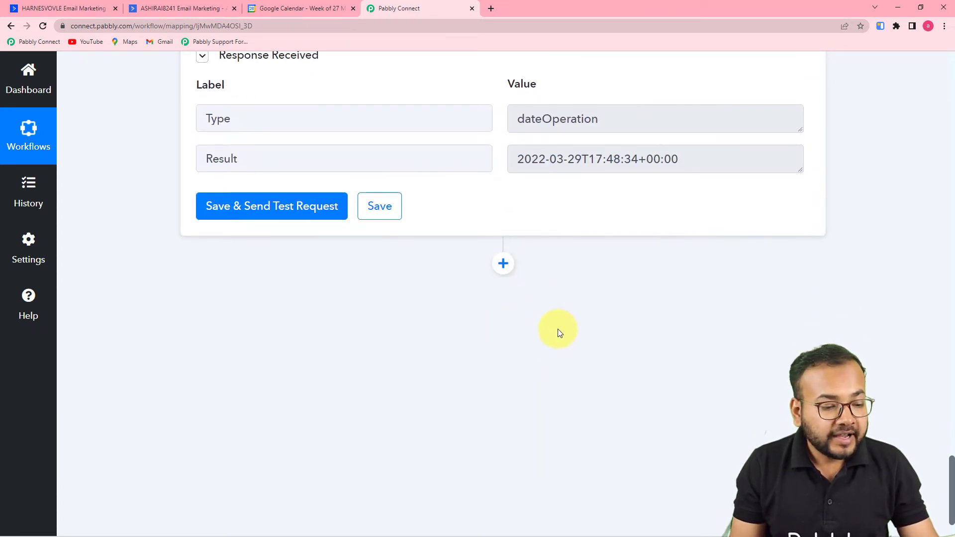
# Add a Google Calendar action step with the Create an Event action event, and begin connecting an account.
pyautogui.click(503, 264)
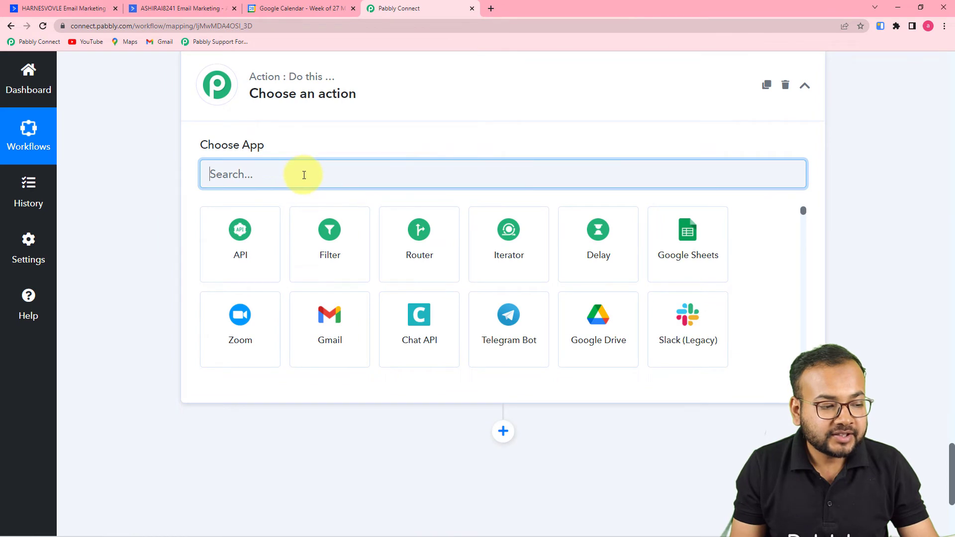
pyautogui.write('goo')
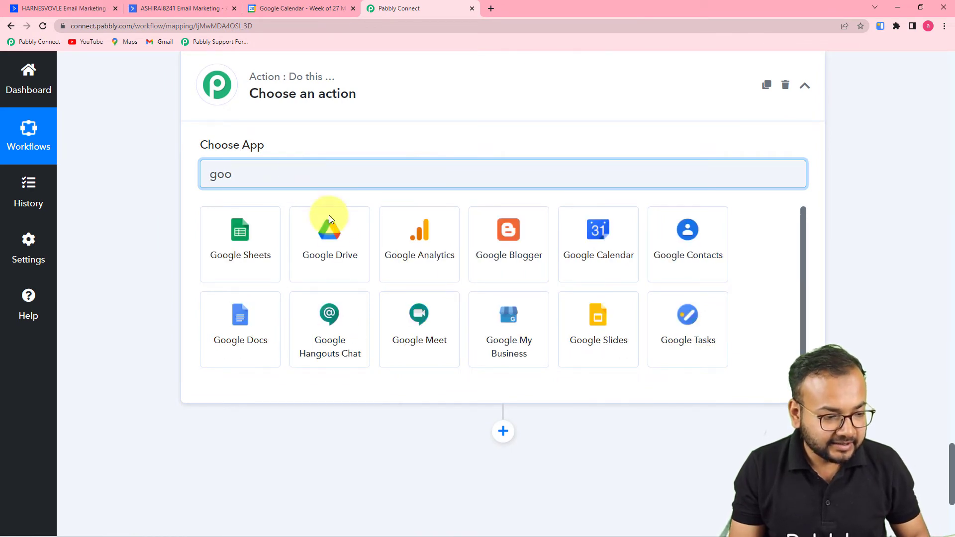
pyautogui.click(623, 269)
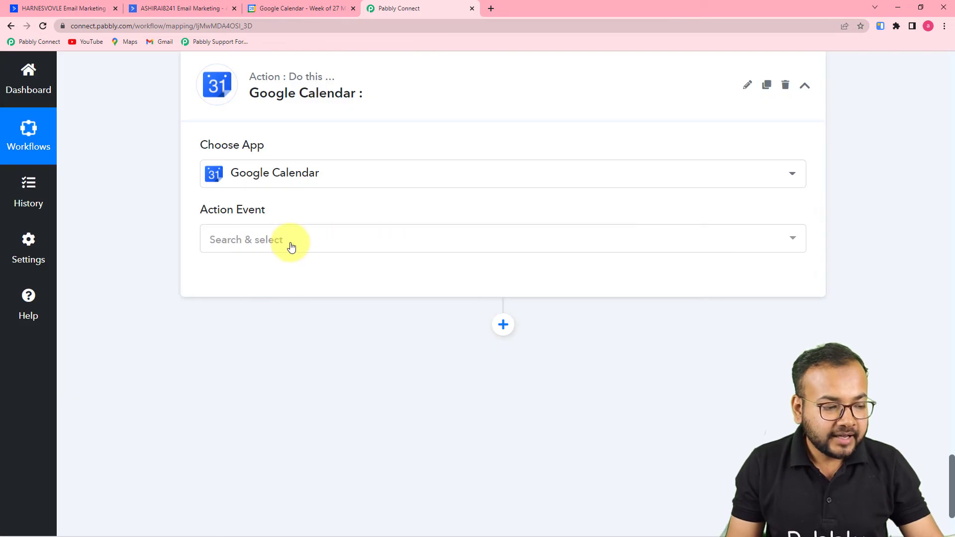
pyautogui.click(231, 239)
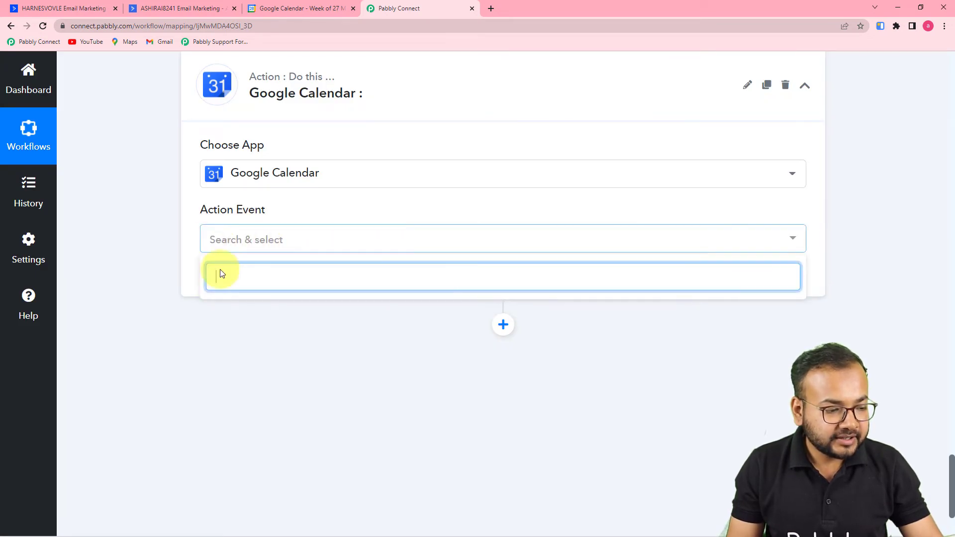
pyautogui.click(164, 228)
pyautogui.click(249, 239)
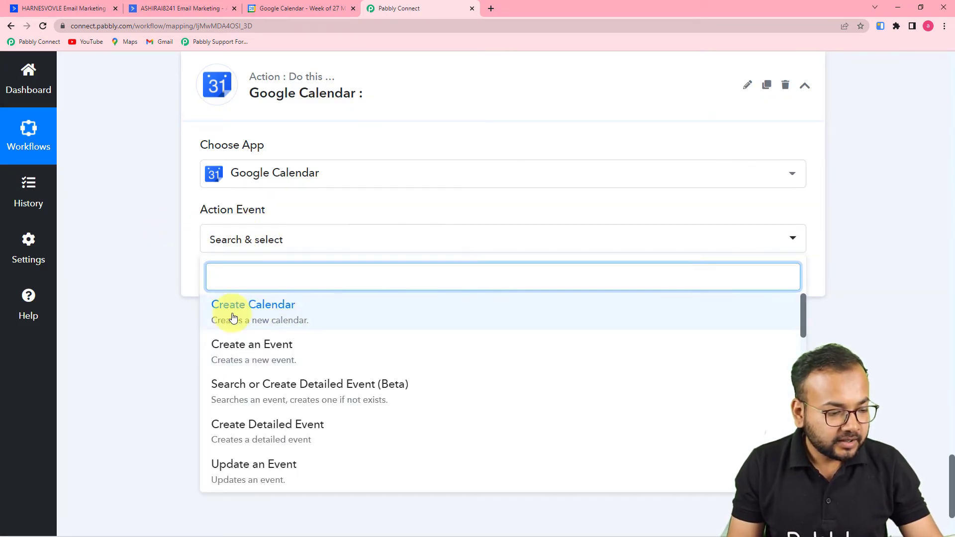
pyautogui.click(235, 351)
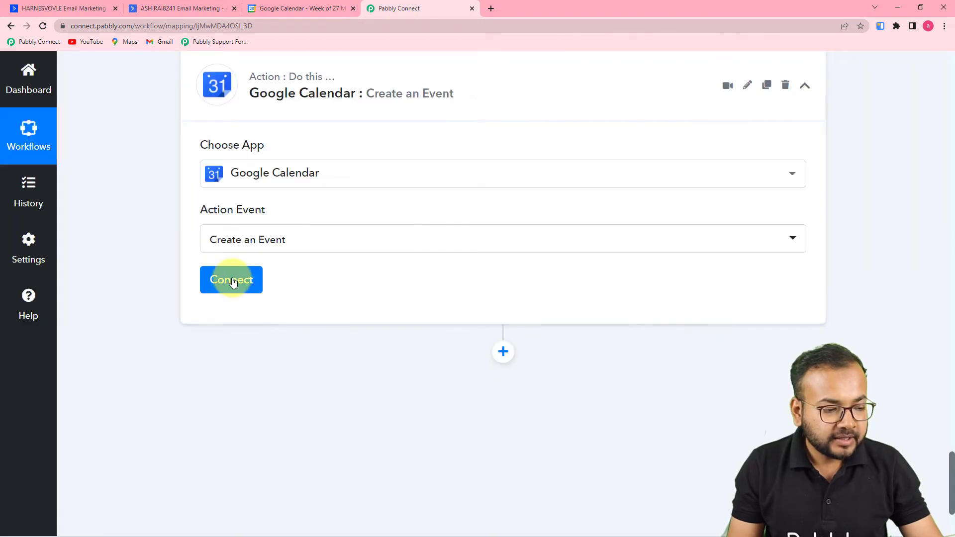
pyautogui.click(232, 280)
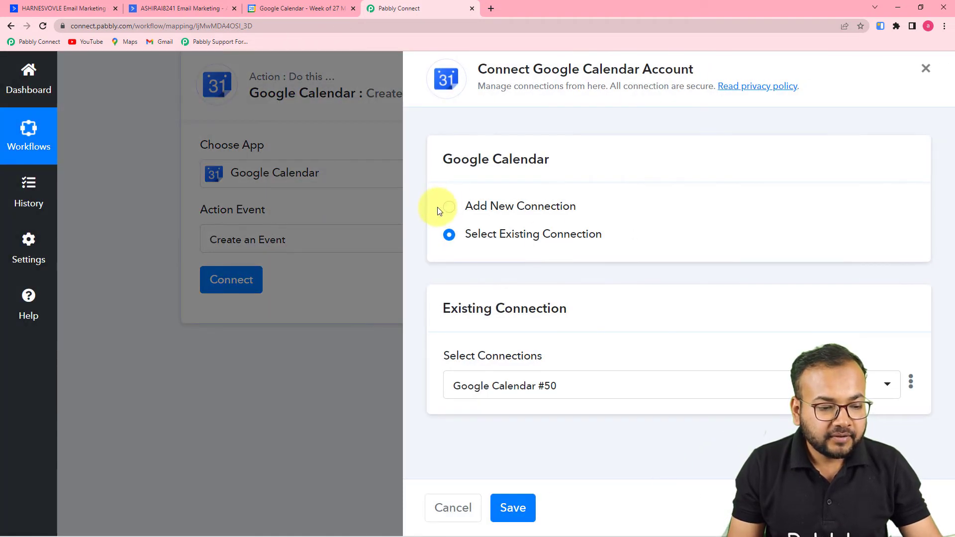
# Authorize a new Google Calendar connection with the chosen Google account, granting Calendar access.
pyautogui.click(445, 210)
pyautogui.click(502, 365)
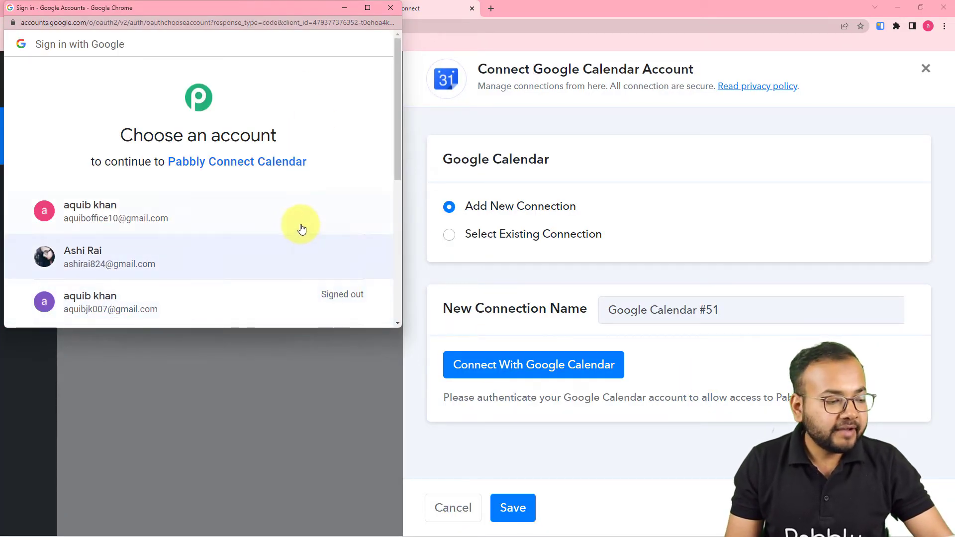
pyautogui.click(124, 223)
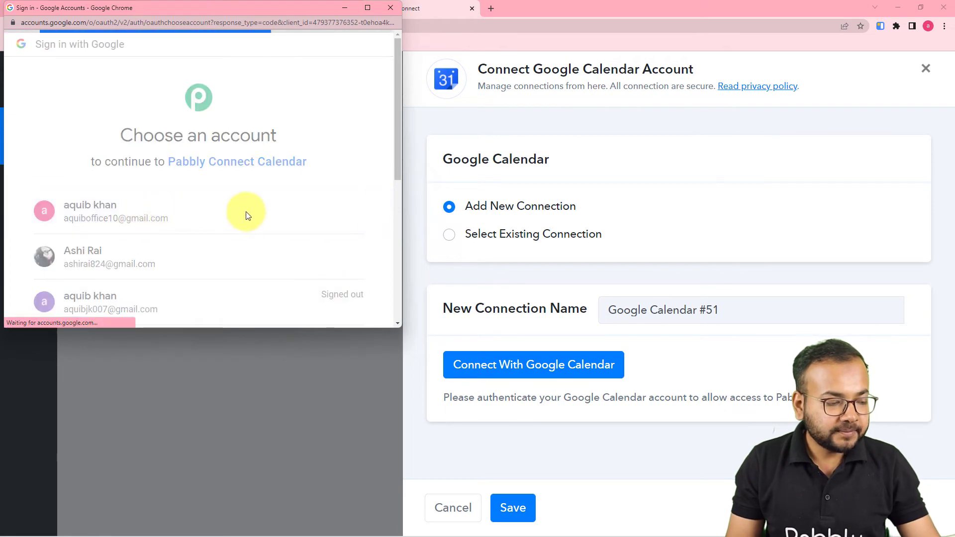
pyautogui.scroll(-2, 247, 213)
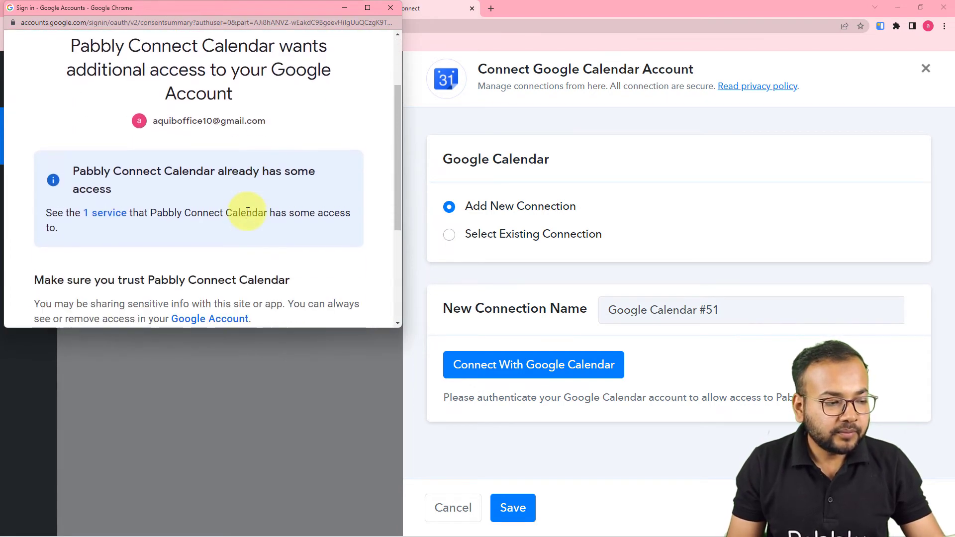
pyautogui.scroll(-4, 248, 213)
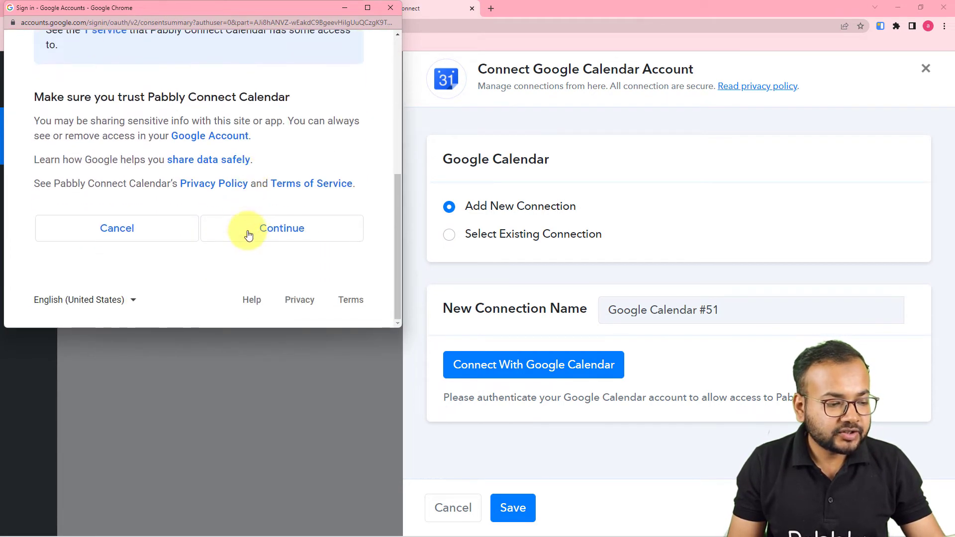
pyautogui.click(258, 238)
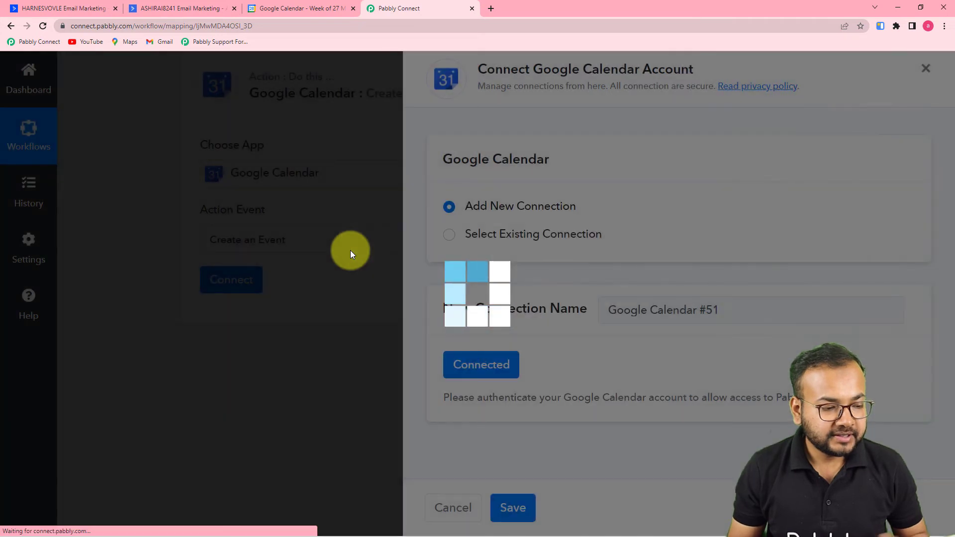
pyautogui.scroll(-4, 351, 255)
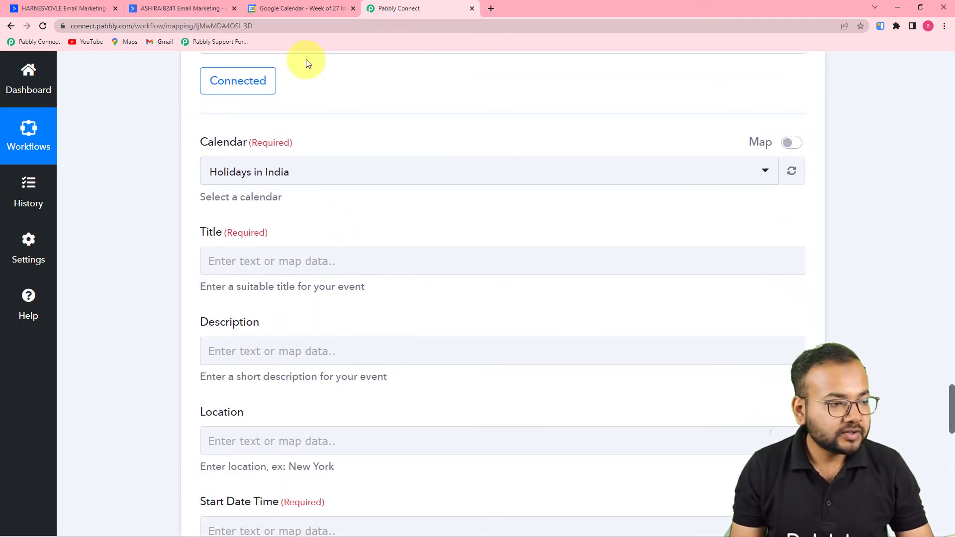
# Set the event's calendar to the account's own calendar instead of Holidays in India.
pyautogui.click(294, 13)
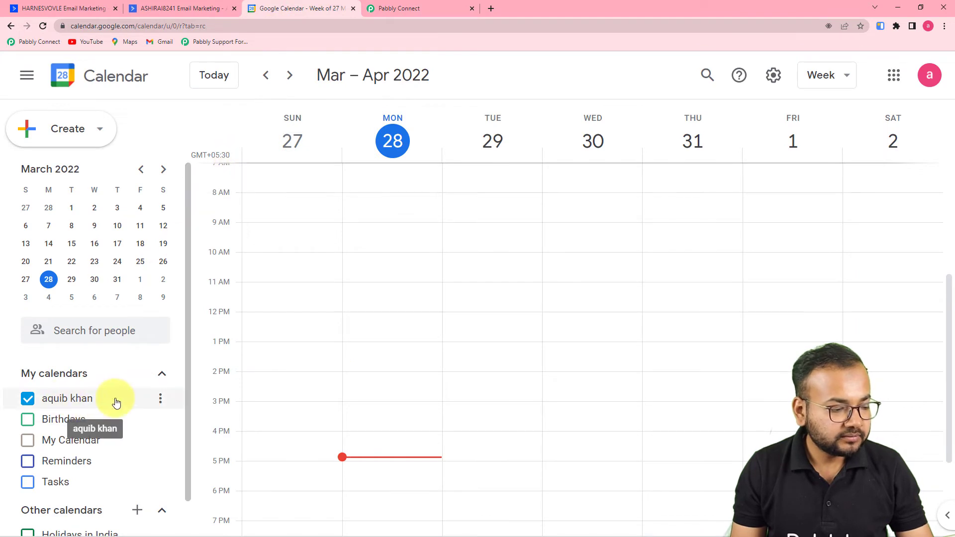
pyautogui.click(423, 9)
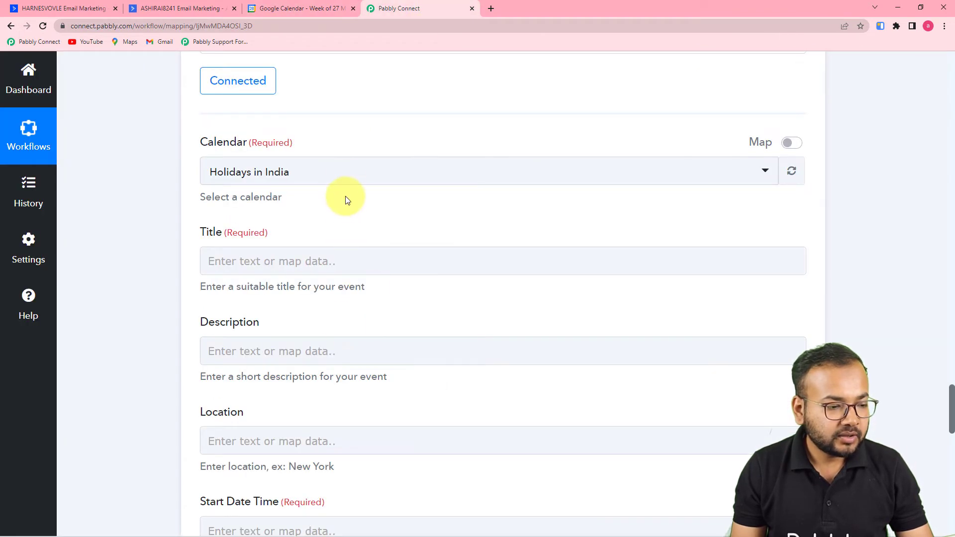
pyautogui.click(347, 176)
pyautogui.click(252, 321)
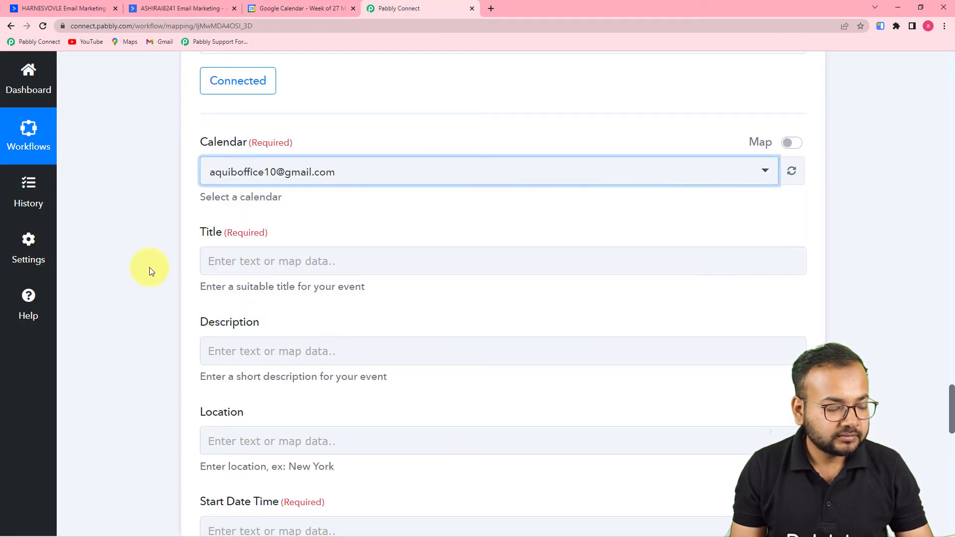
pyautogui.scroll(-1, 148, 266)
pyautogui.click(336, 215)
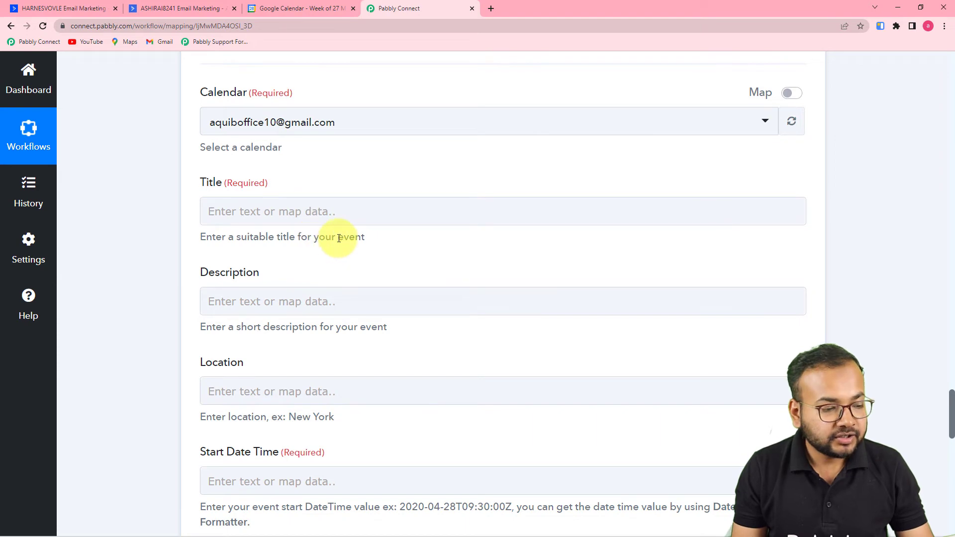
# Review the ActiveCampaign New Deal response fields, then bring up Insert Data for the event Title.
pyautogui.scroll(10, 405, 277)
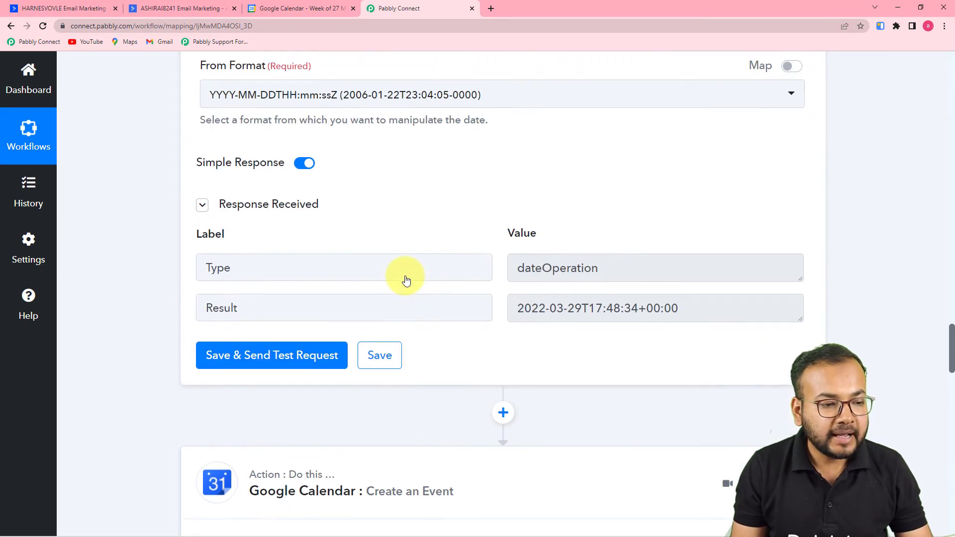
pyautogui.scroll(15, 407, 280)
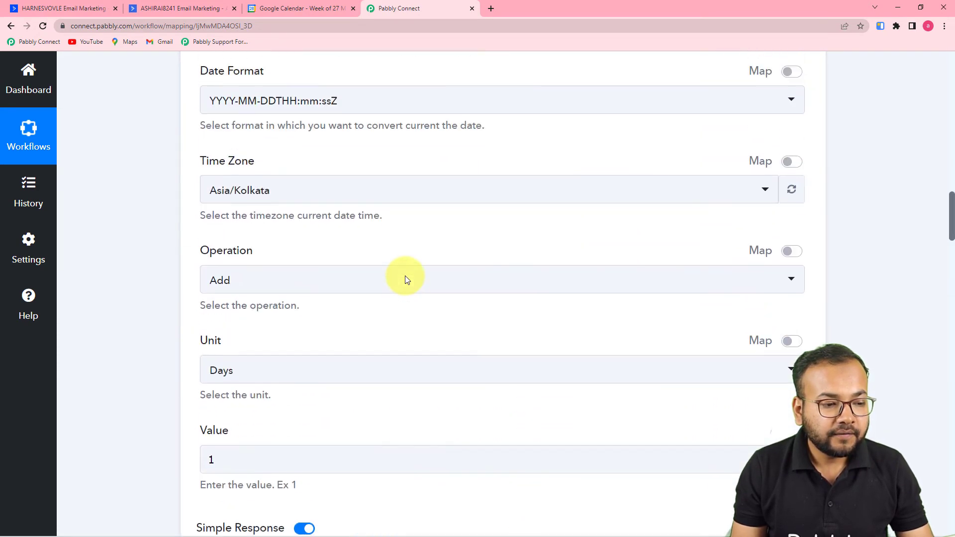
pyautogui.scroll(15, 405, 280)
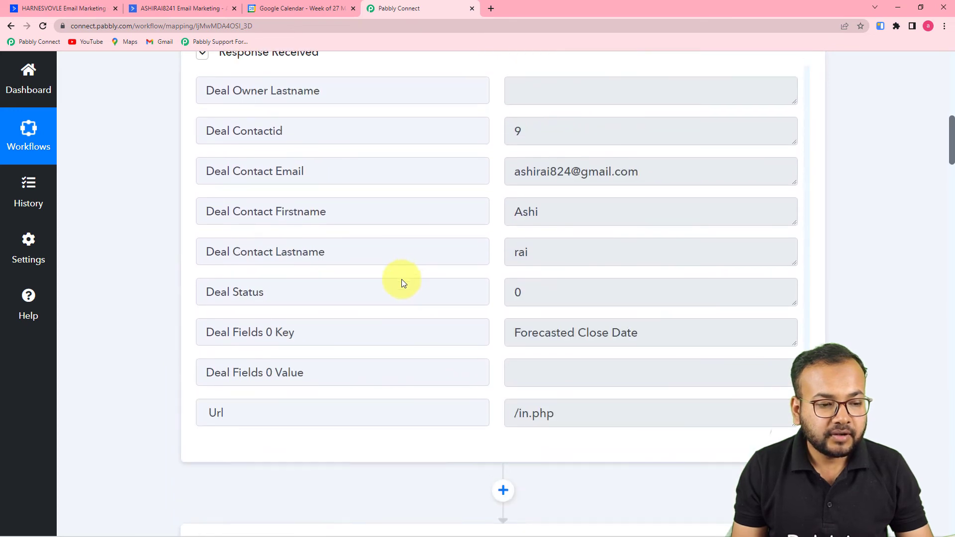
pyautogui.scroll(14, 362, 275)
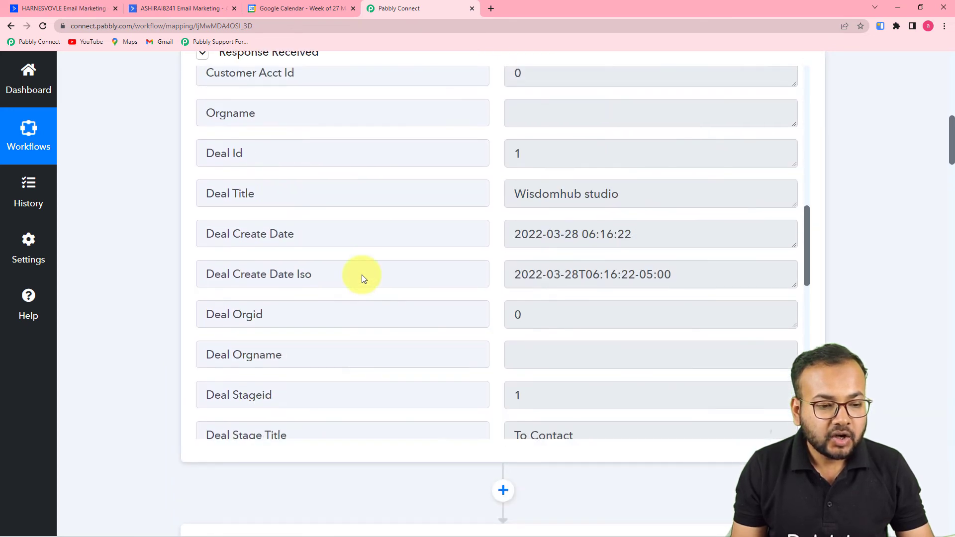
pyautogui.scroll(12, 362, 275)
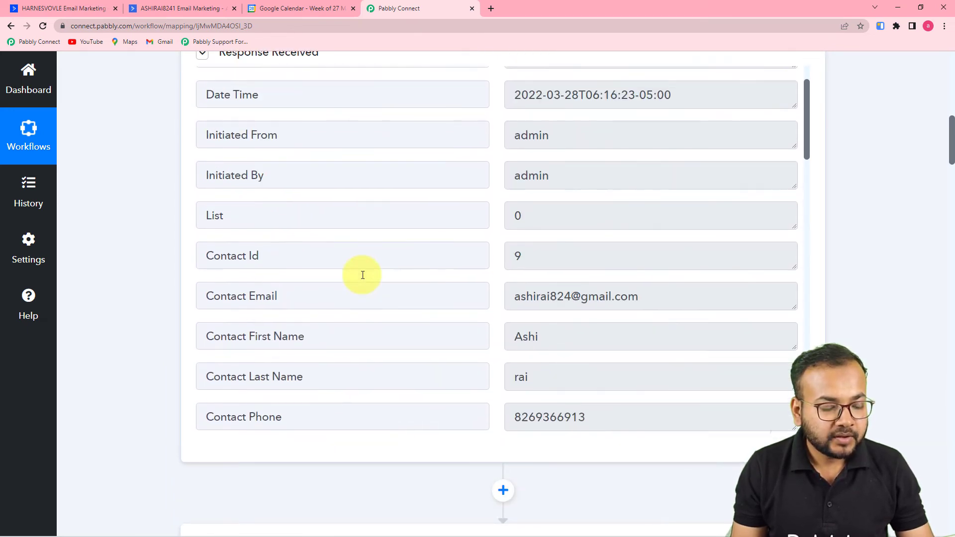
pyautogui.scroll(2, 363, 275)
pyautogui.scroll(-10, 362, 276)
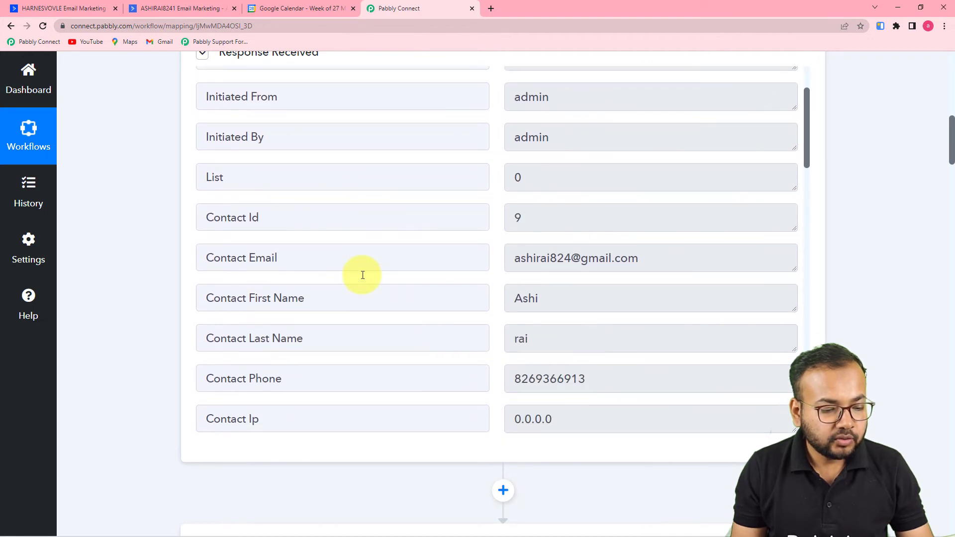
pyautogui.scroll(-3, 363, 275)
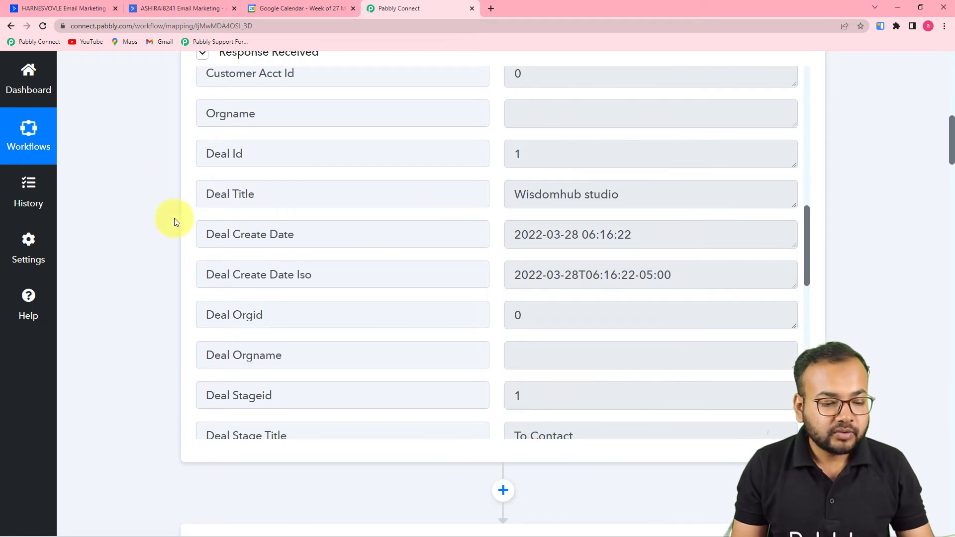
pyautogui.scroll(-2, 175, 222)
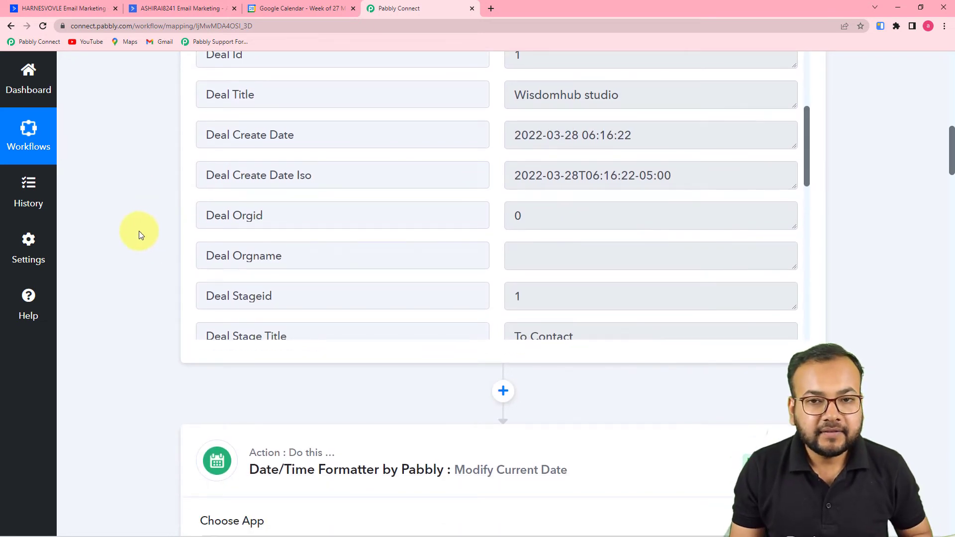
pyautogui.scroll(2, 139, 232)
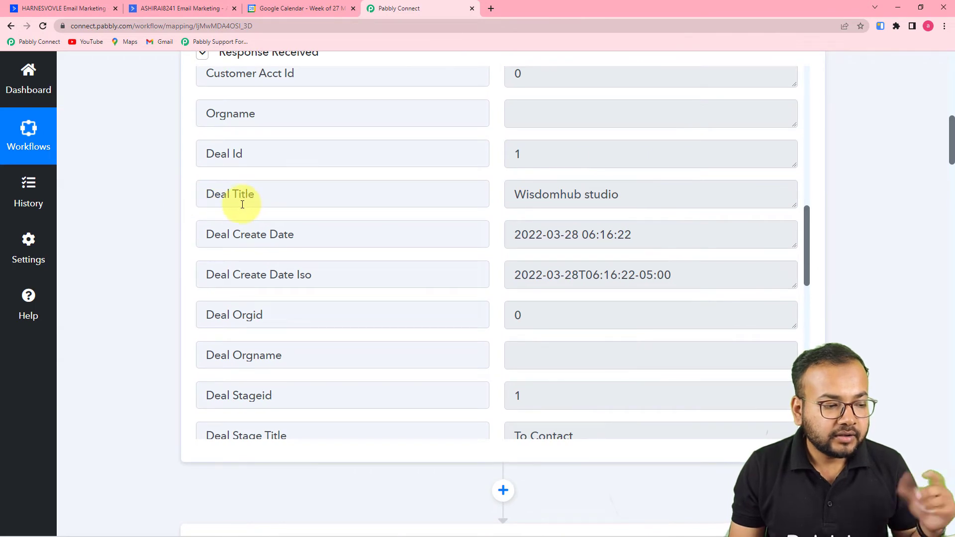
pyautogui.scroll(-20, 154, 198)
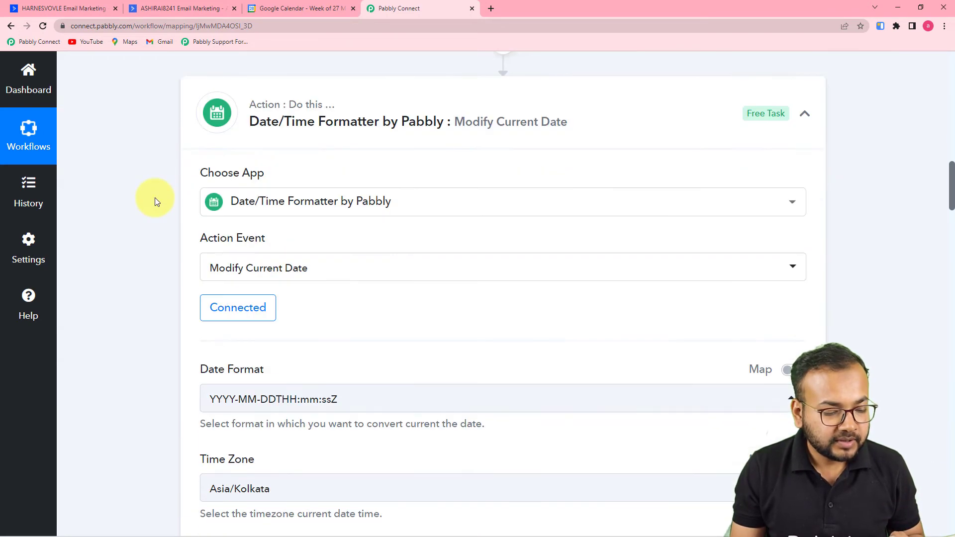
pyautogui.scroll(-20, 154, 198)
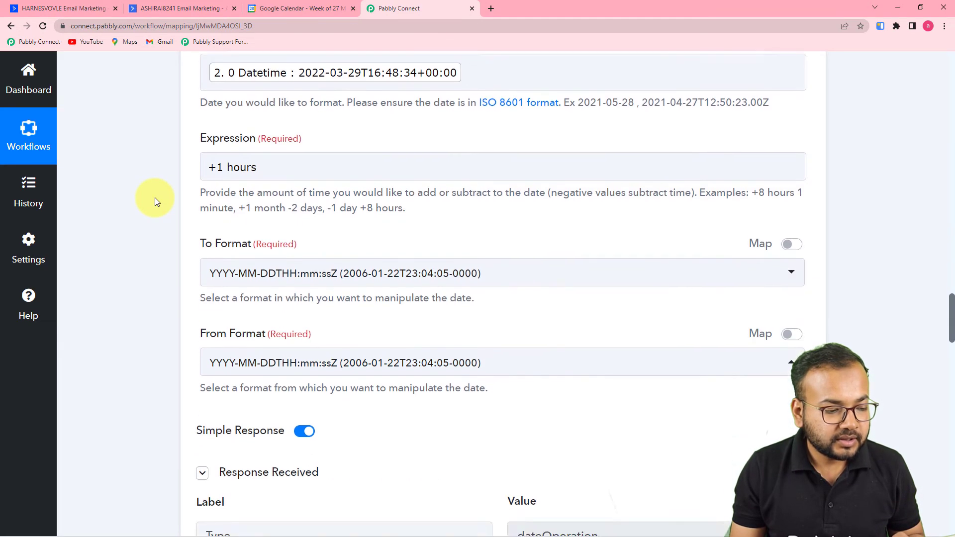
pyautogui.scroll(-8, 155, 198)
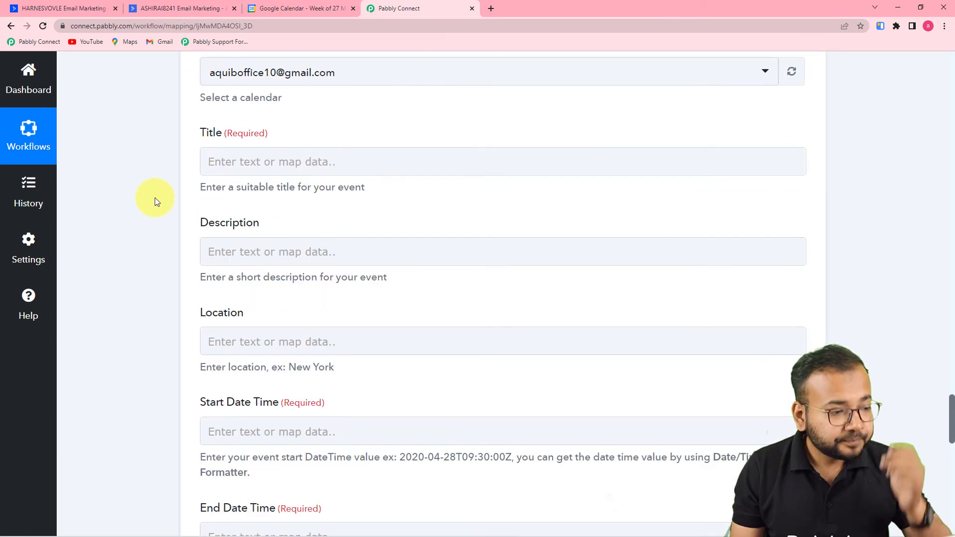
pyautogui.click(323, 165)
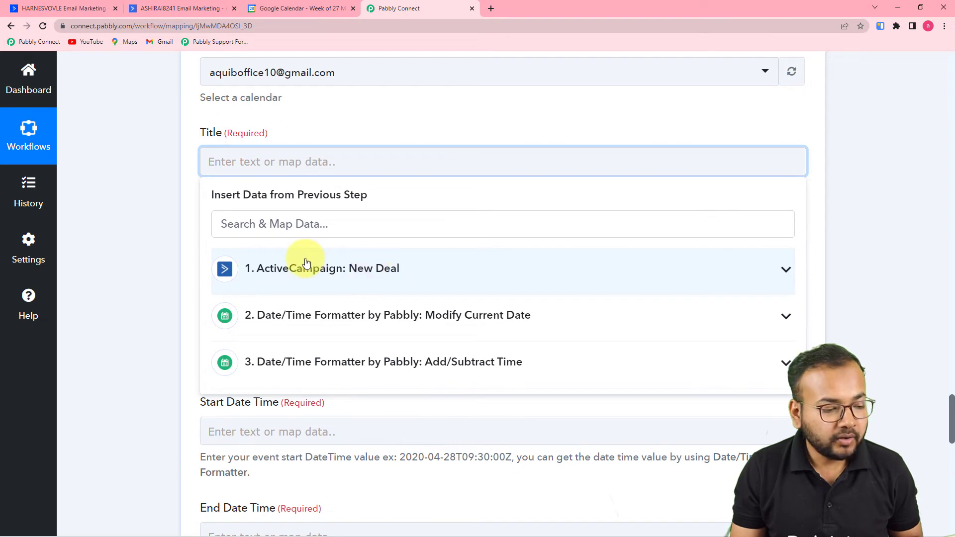
# Map the ActiveCampaign Deal Title (Wisdomhub studio) into the event Title, leaving Description empty.
pyautogui.click(308, 268)
pyautogui.scroll(-10, 321, 316)
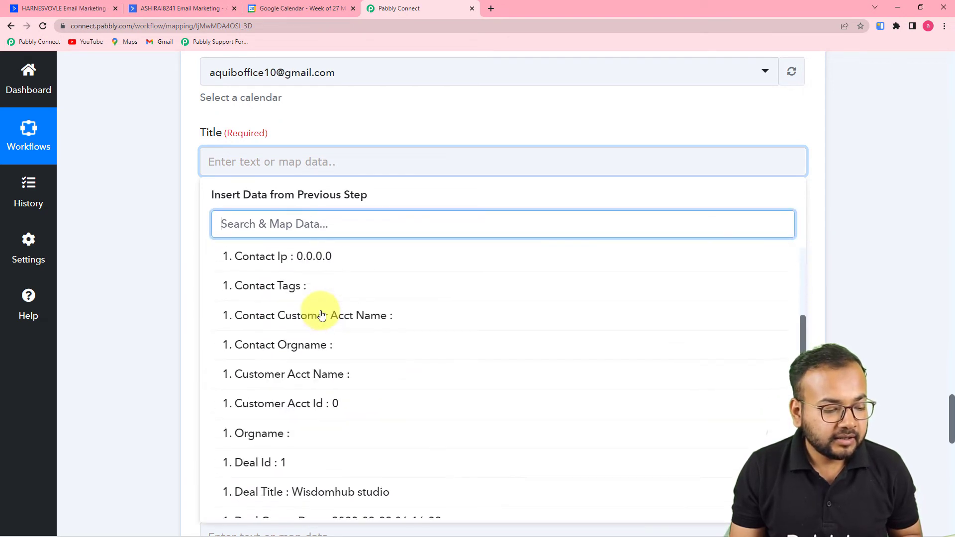
pyautogui.click(307, 345)
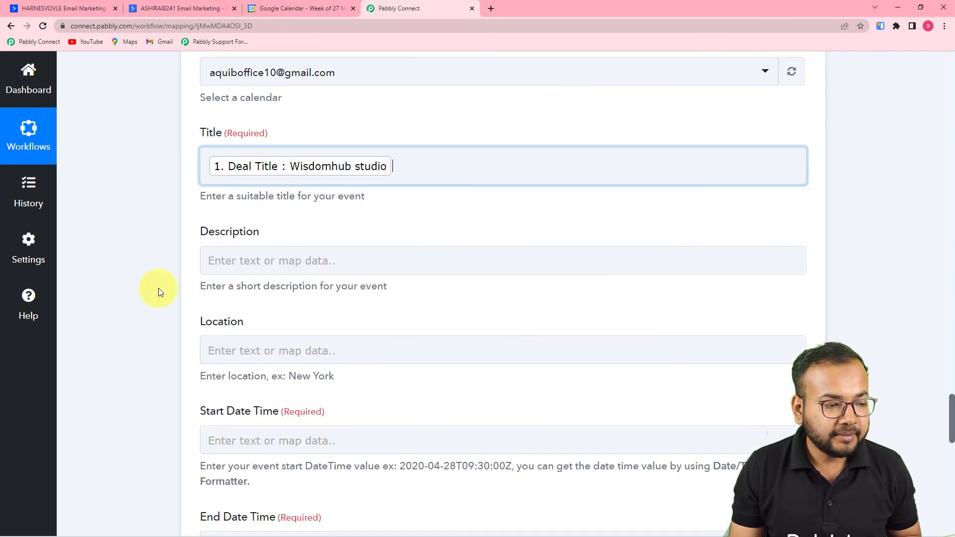
pyautogui.scroll(-1, 136, 273)
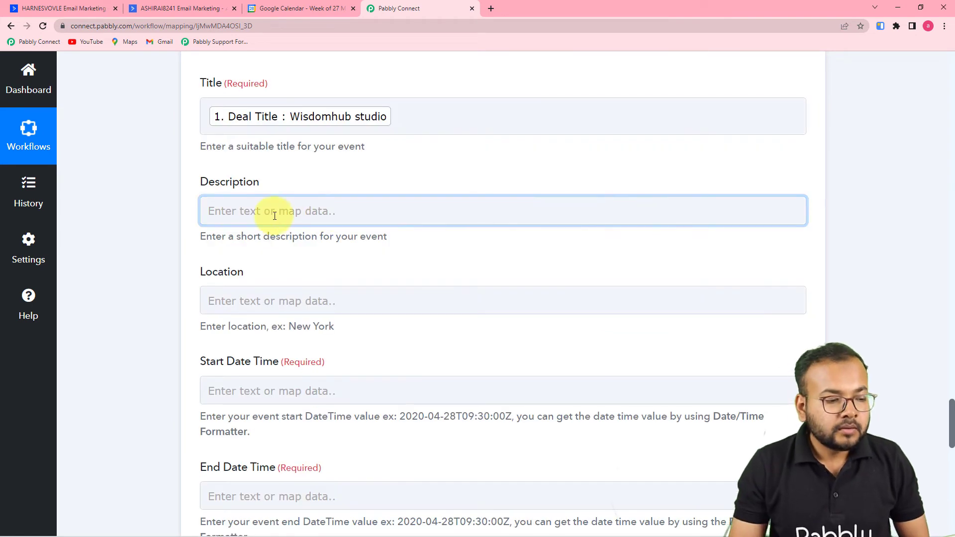
pyautogui.click(245, 209)
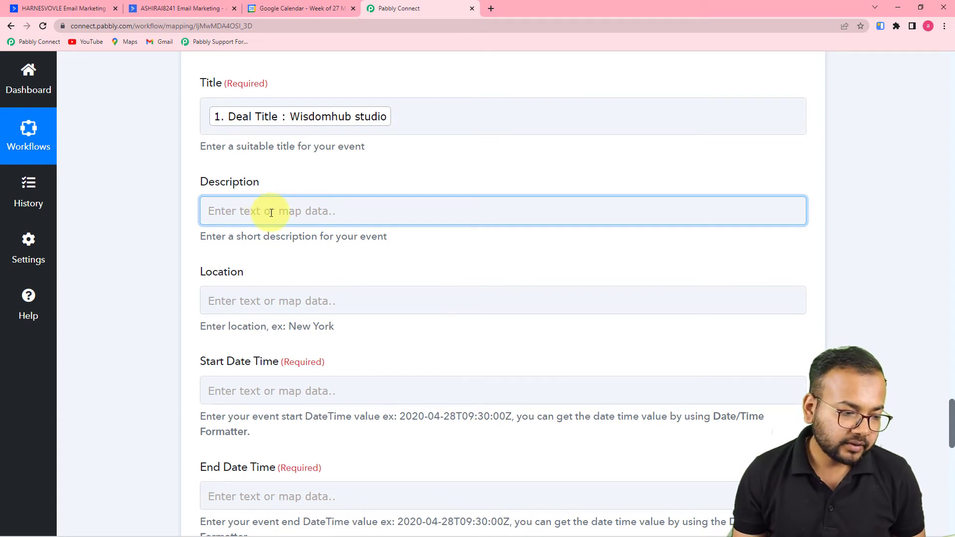
pyautogui.scroll(-2, 271, 213)
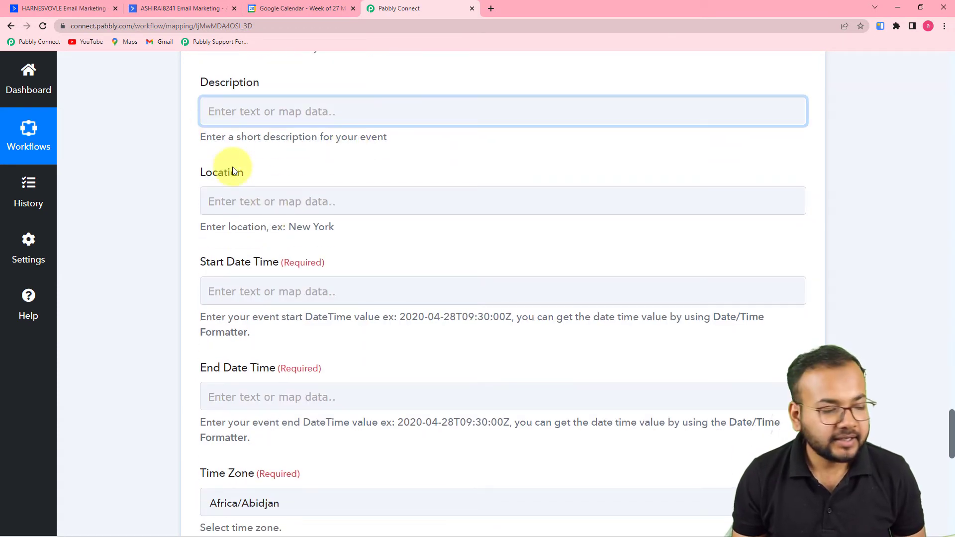
pyautogui.click(251, 171)
pyautogui.scroll(-2, 314, 175)
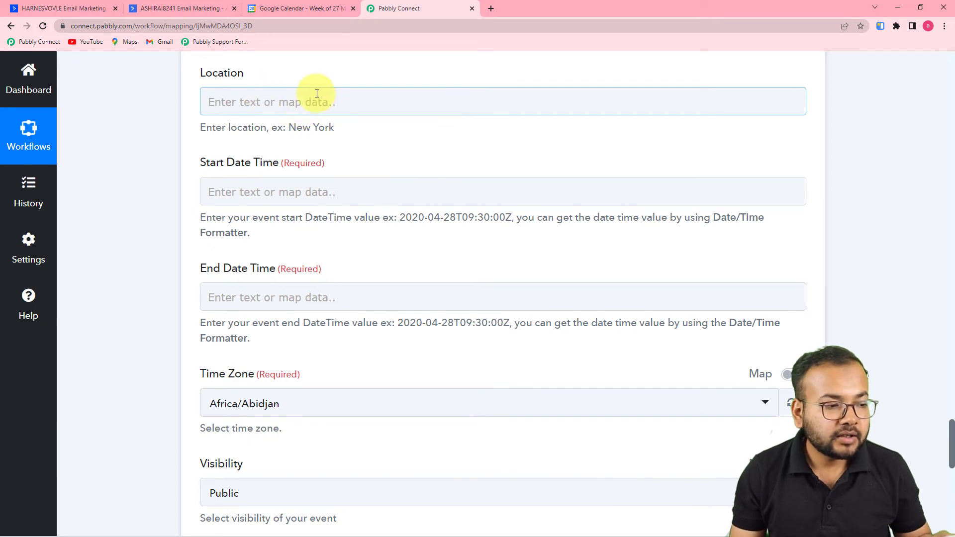
# Map step 2's formatted current Datetime into the event's Start Date Time.
pyautogui.scroll(-1, 312, 109)
pyautogui.scroll(-1, 308, 120)
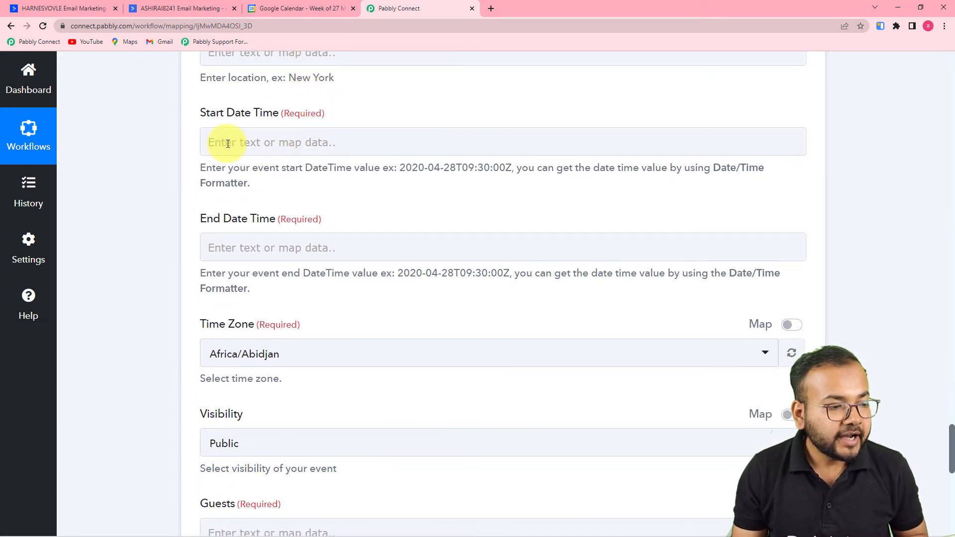
pyautogui.click(210, 134)
pyautogui.click(350, 279)
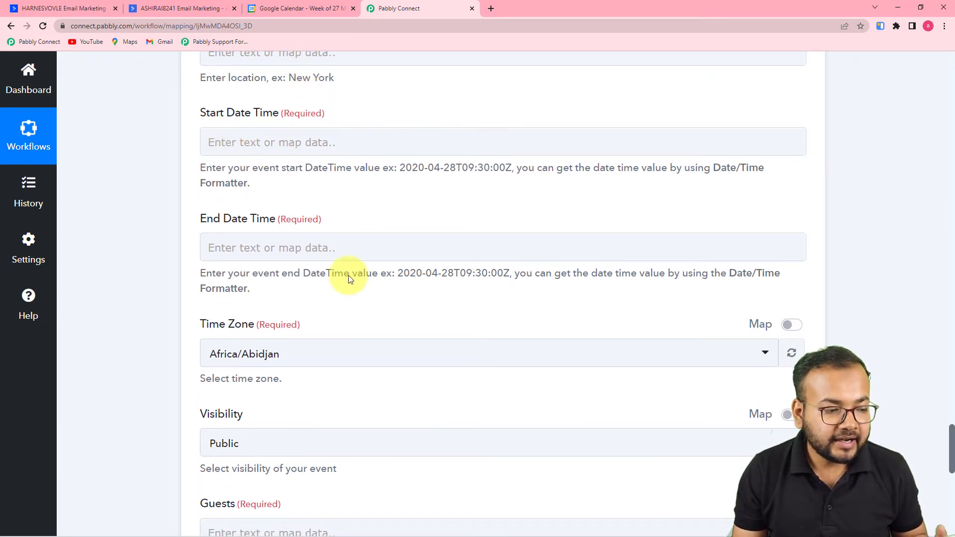
pyautogui.click(316, 152)
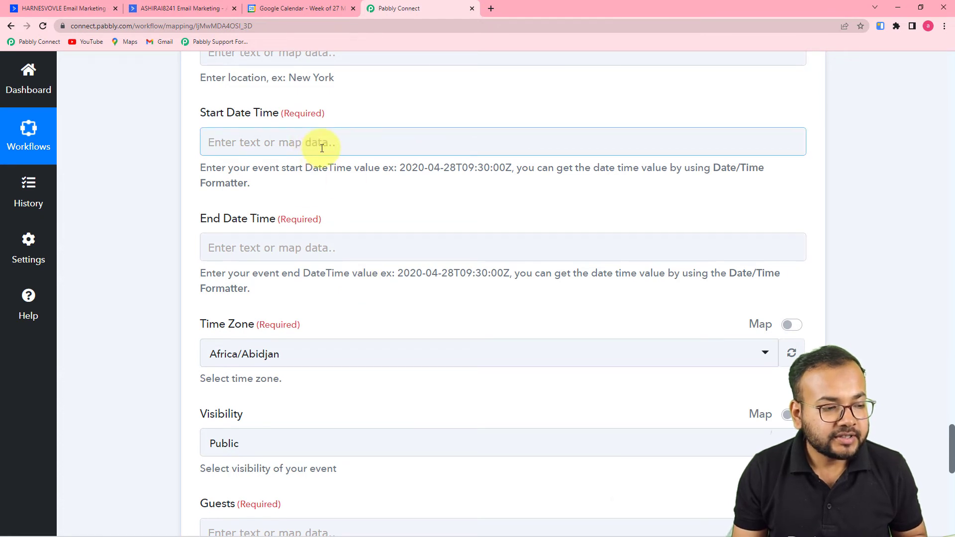
pyautogui.click(326, 145)
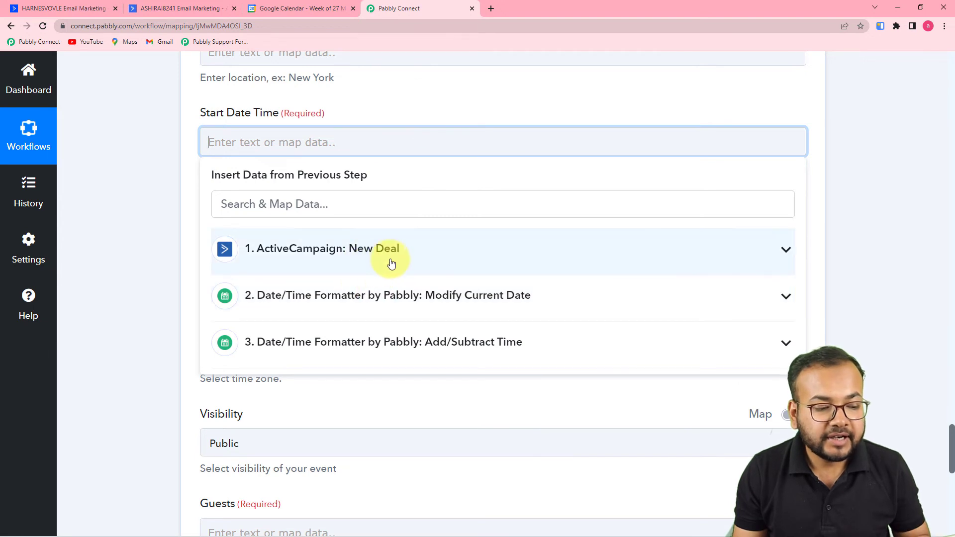
pyautogui.click(365, 309)
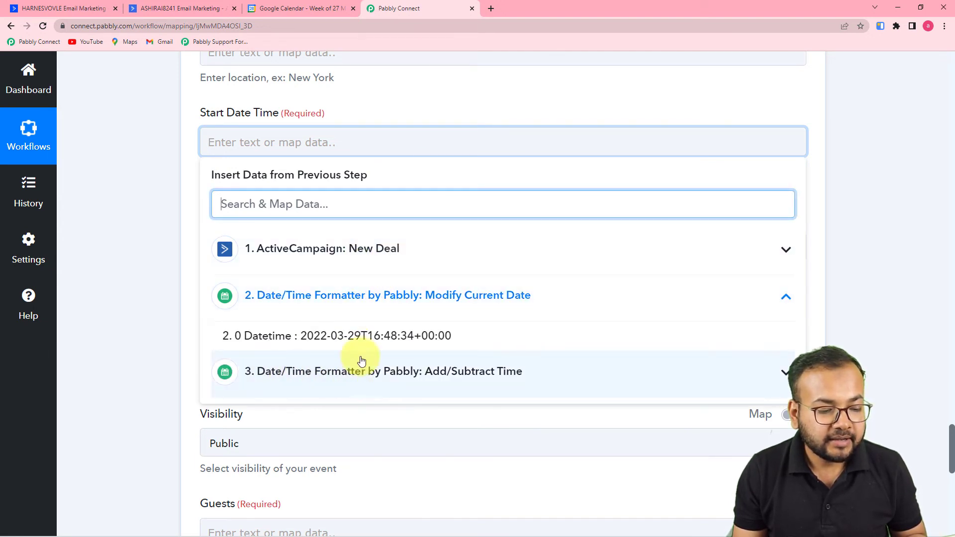
pyautogui.click(345, 337)
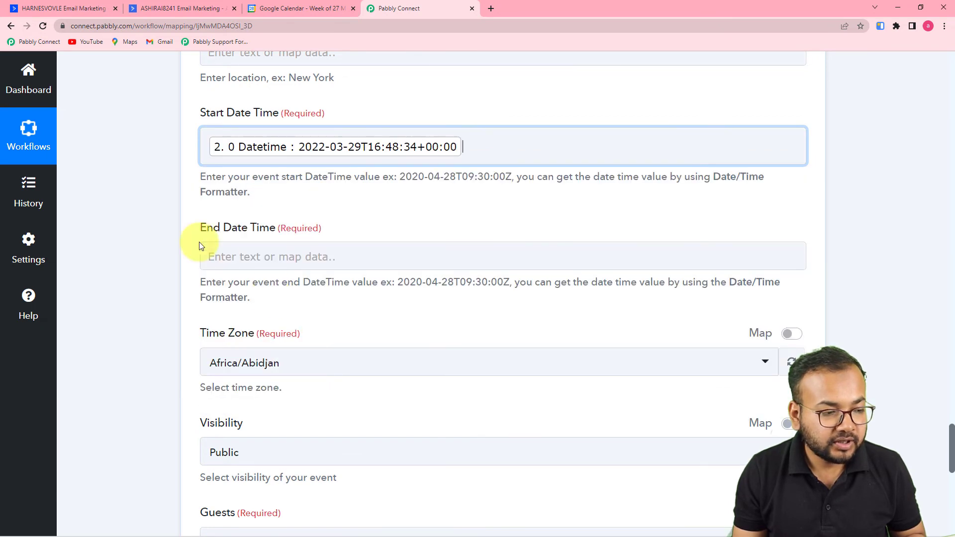
pyautogui.scroll(-2, 171, 213)
# Map step 3's one-hour-later Result into the event's End Date Time.
pyautogui.click(284, 150)
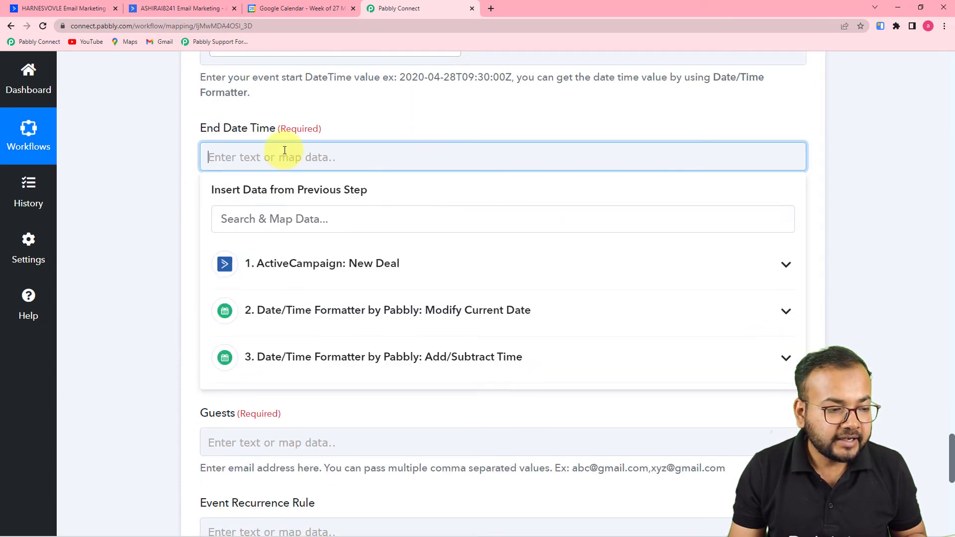
pyautogui.click(328, 360)
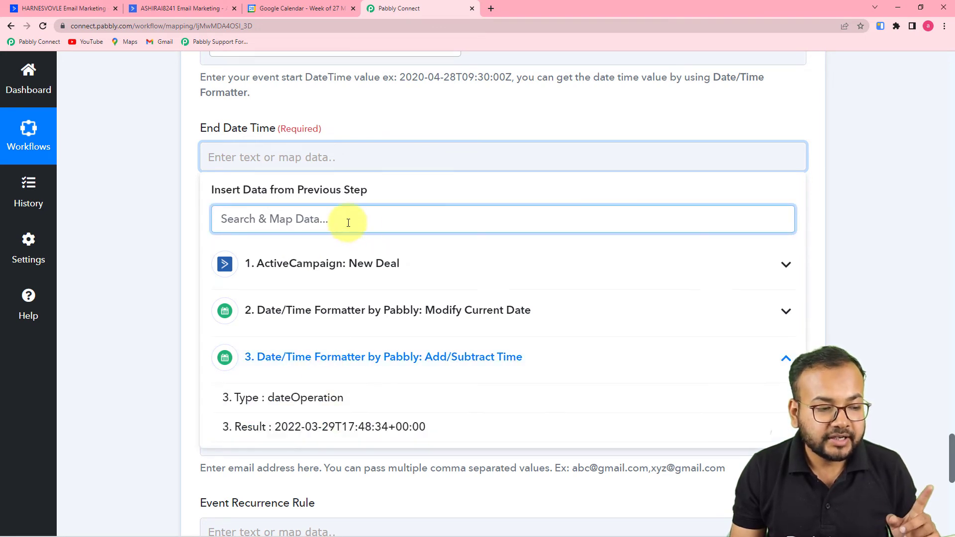
pyautogui.click(331, 429)
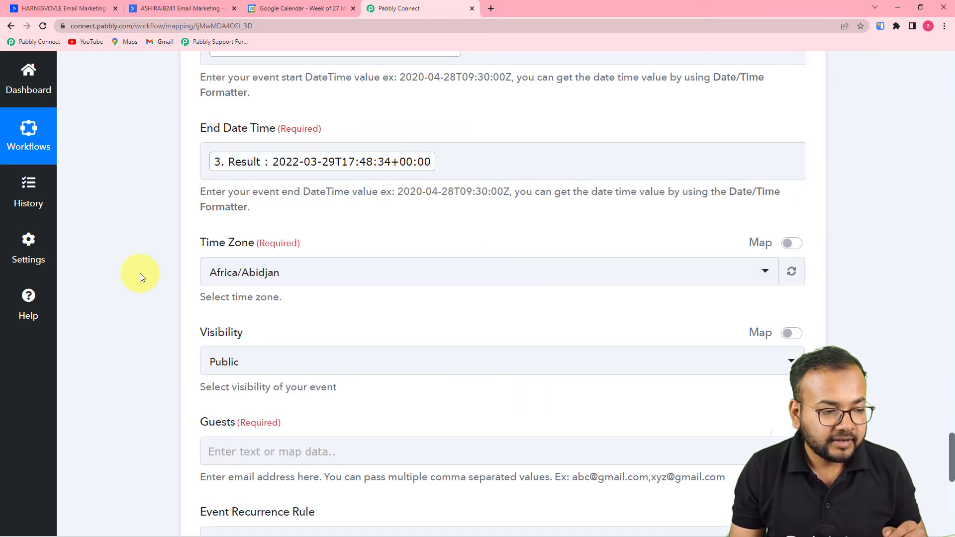
pyautogui.click(423, 172)
pyautogui.scroll(-4, 422, 178)
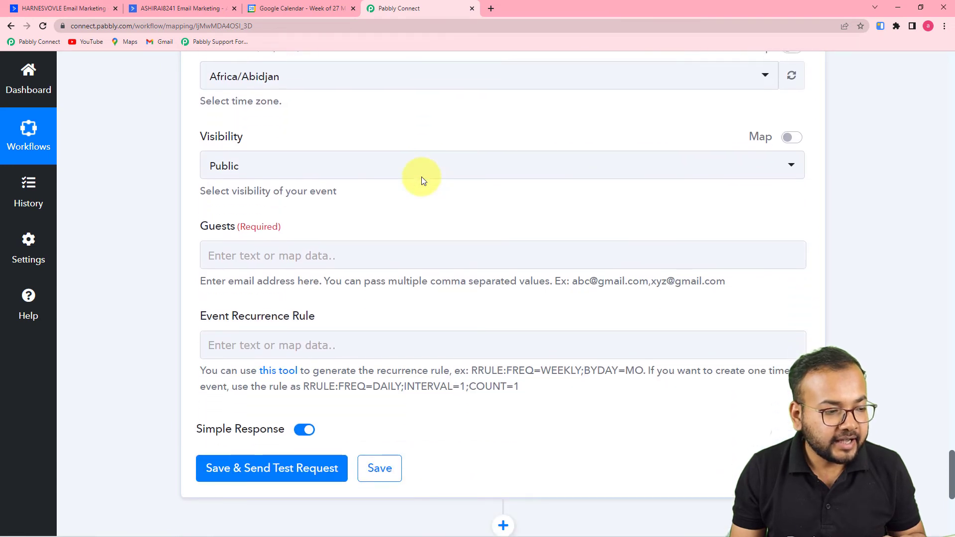
# Set the event's Time Zone to Asia/Kolkata.
pyautogui.scroll(2, 408, 169)
pyautogui.click(404, 177)
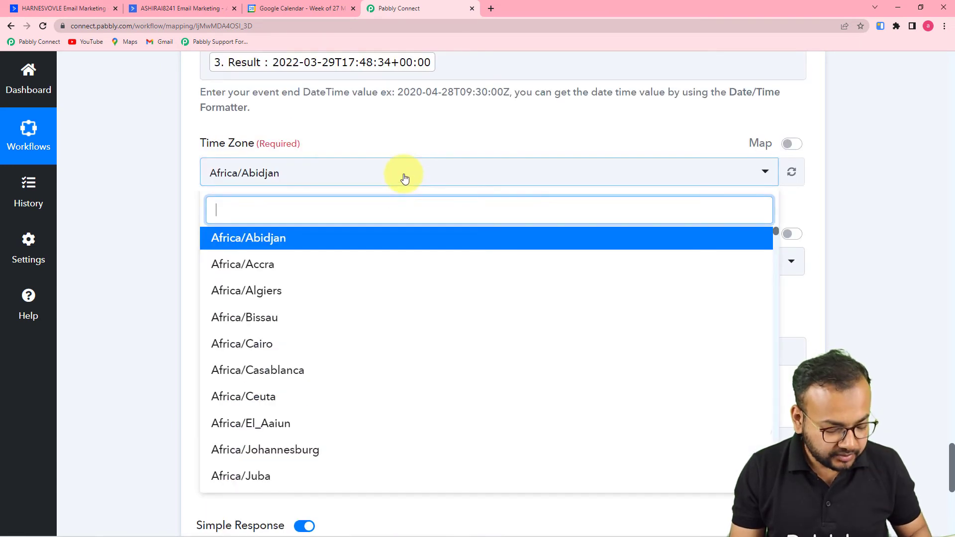
pyautogui.write('kol')
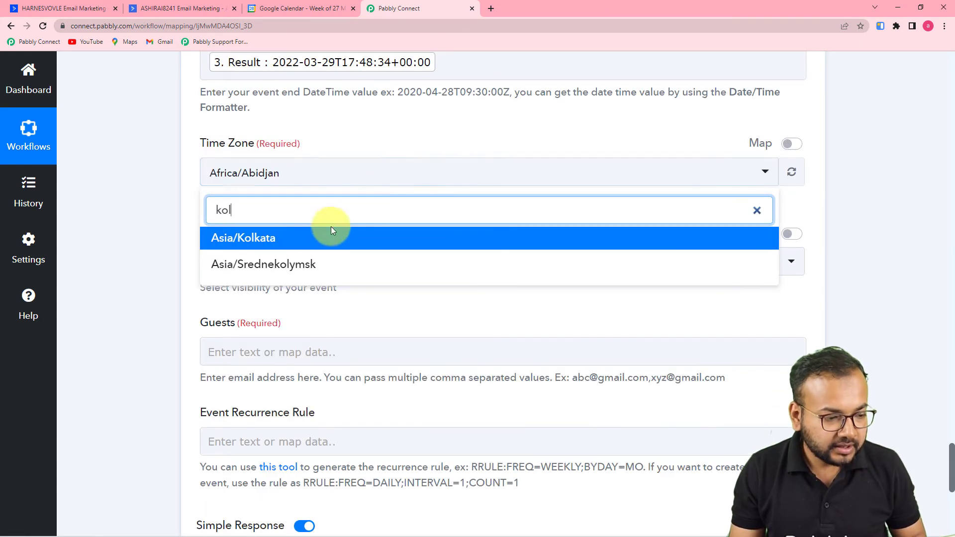
pyautogui.click(314, 240)
pyautogui.scroll(-3, 193, 210)
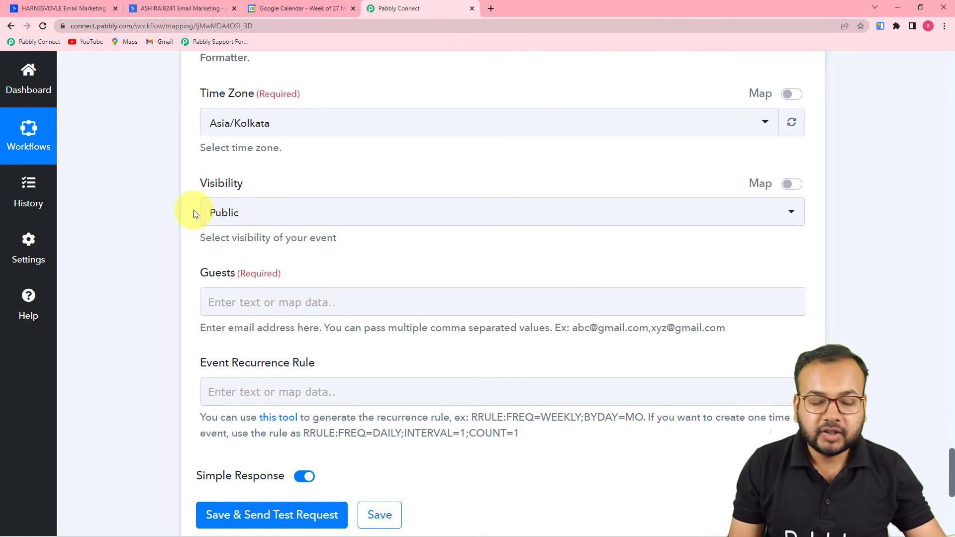
# Set the event's Visibility to Private.
pyautogui.click(401, 124)
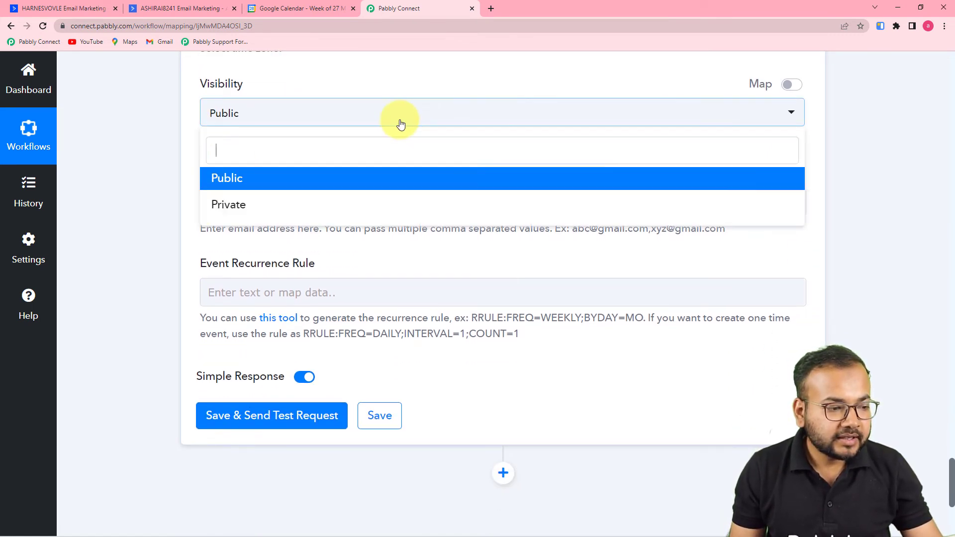
pyautogui.click(293, 214)
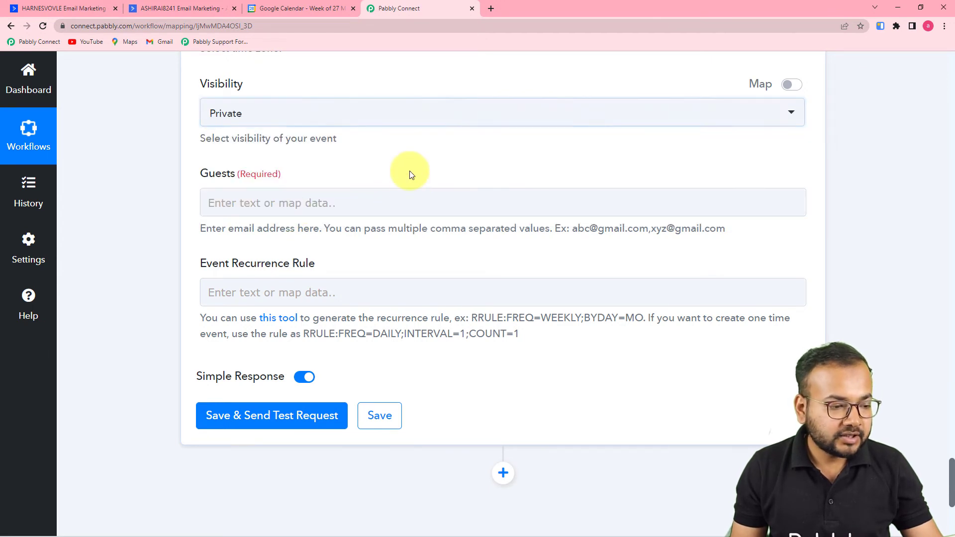
pyautogui.scroll(-1, 370, 202)
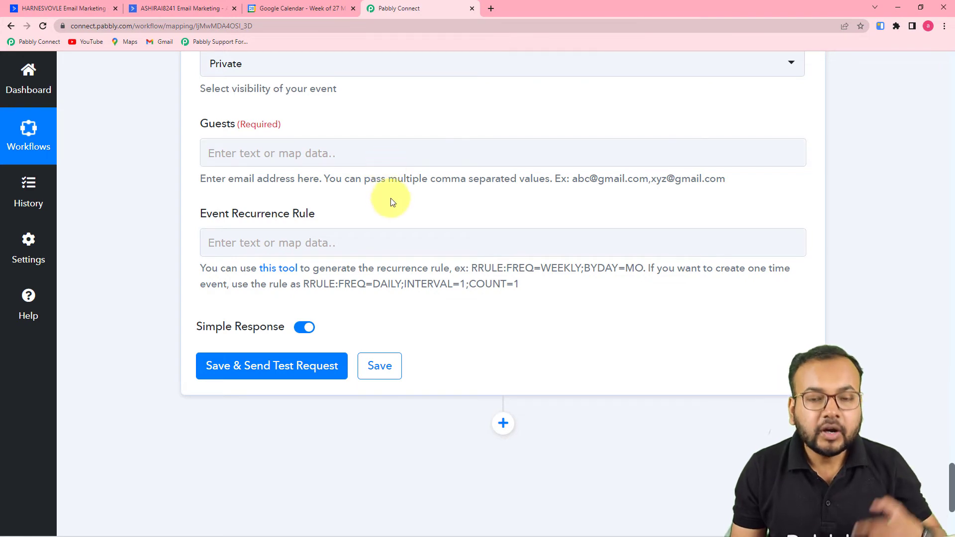
pyautogui.scroll(20, 407, 214)
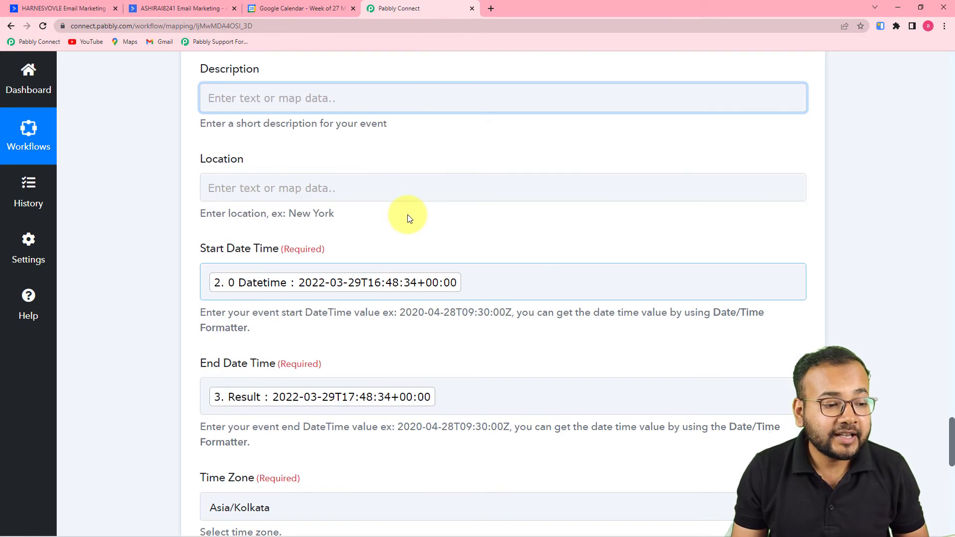
pyautogui.scroll(10, 838, 209)
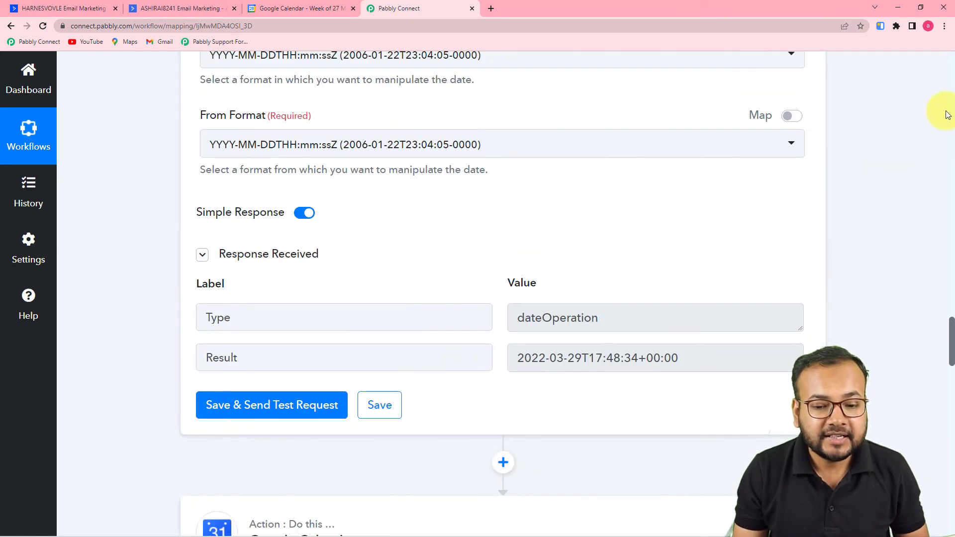
pyautogui.click(948, 115)
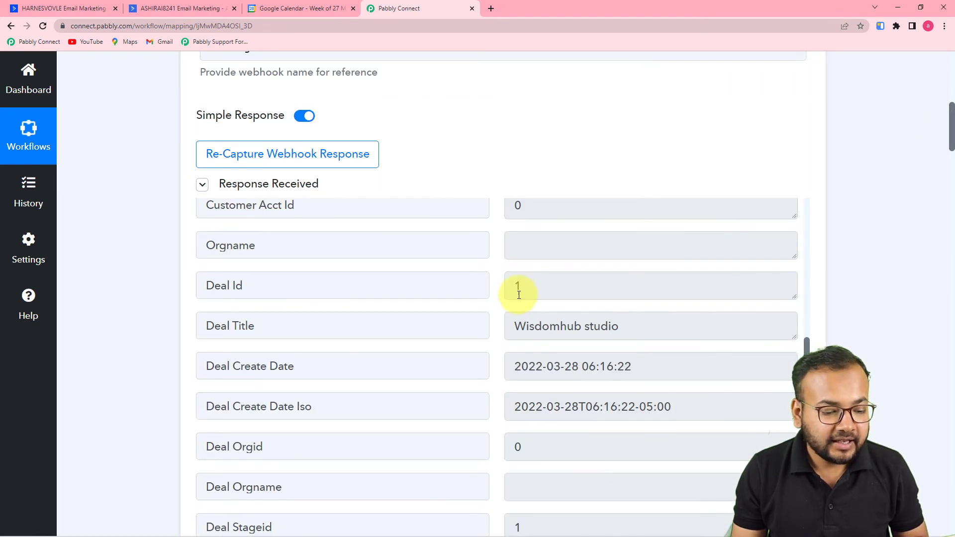
pyautogui.scroll(10, 519, 295)
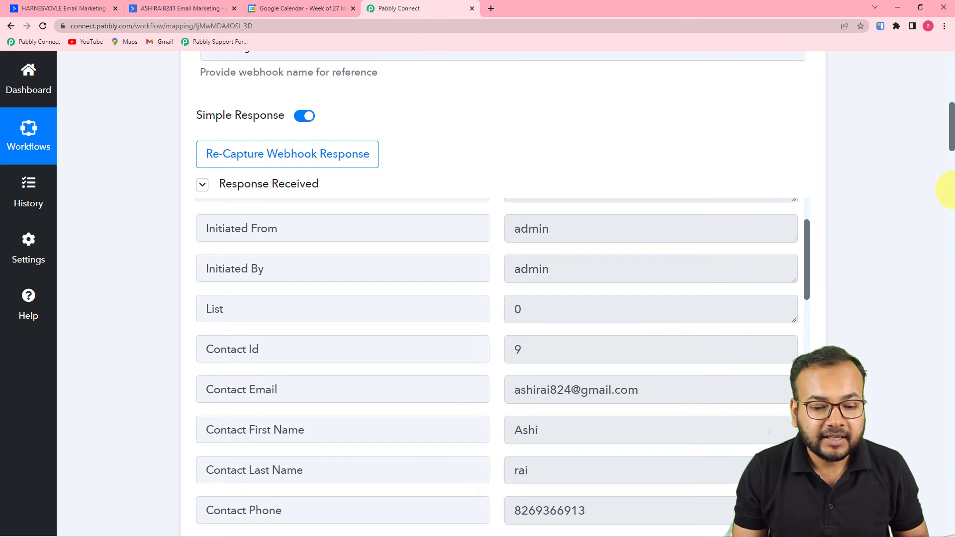
pyautogui.scroll(-3, 952, 189)
pyautogui.moveTo(951, 120); pyautogui.dragTo(911, 457)
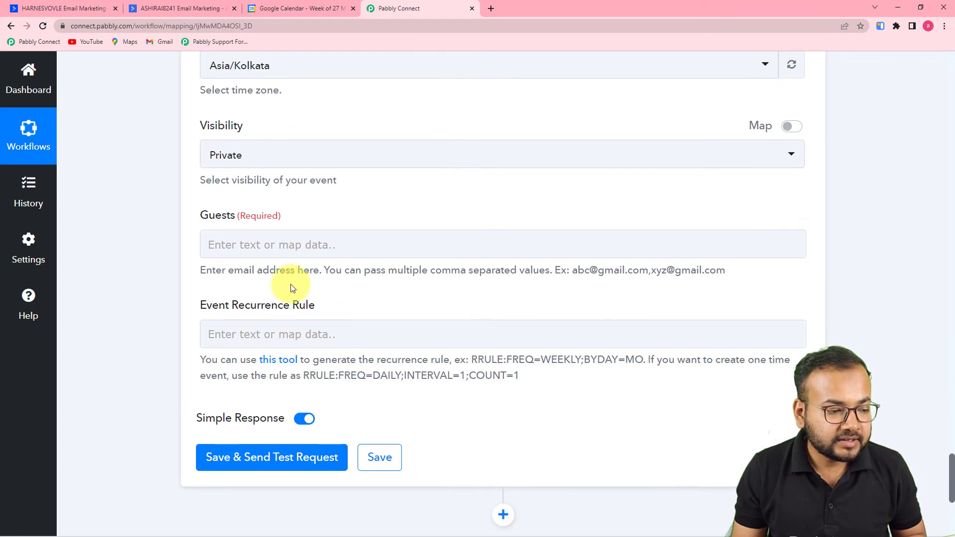
# Map the ActiveCampaign New Deal Contact Email into the event's Guests field.
pyautogui.click(310, 234)
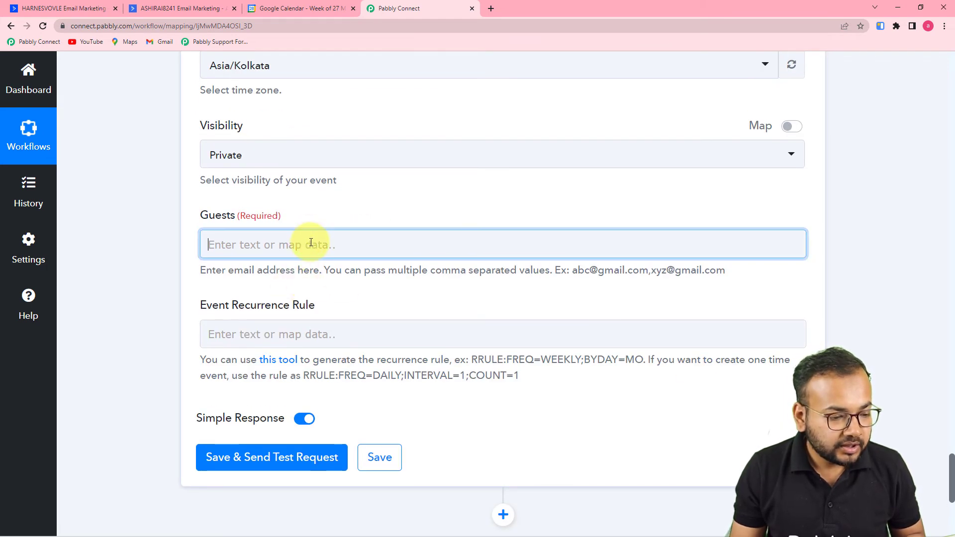
pyautogui.click(311, 243)
pyautogui.scroll(-5, 367, 298)
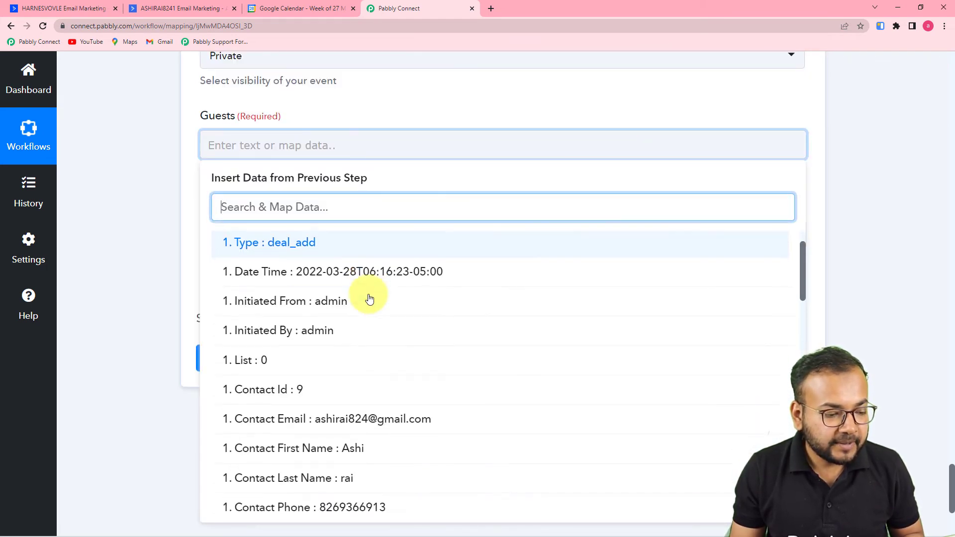
pyautogui.click(361, 269)
pyautogui.click(122, 211)
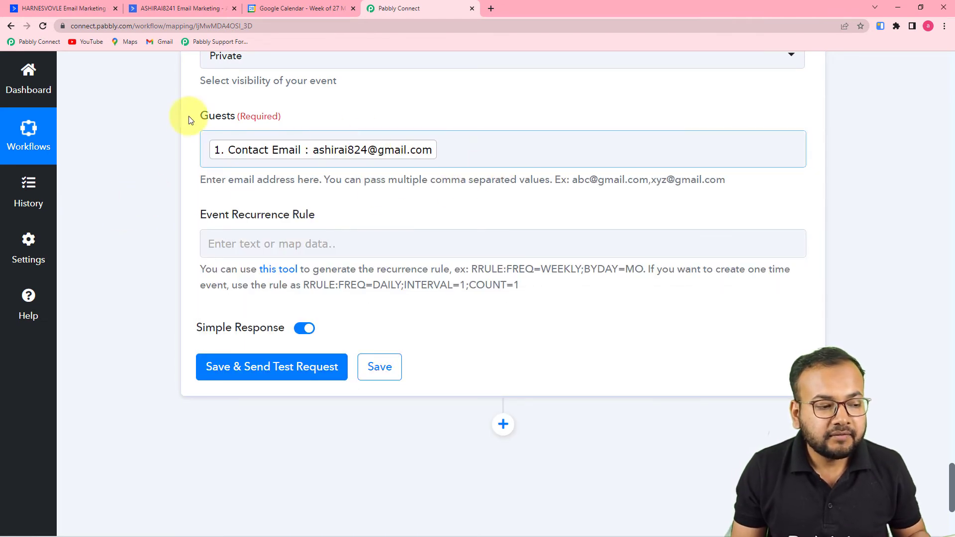
pyautogui.scroll(-1, 147, 150)
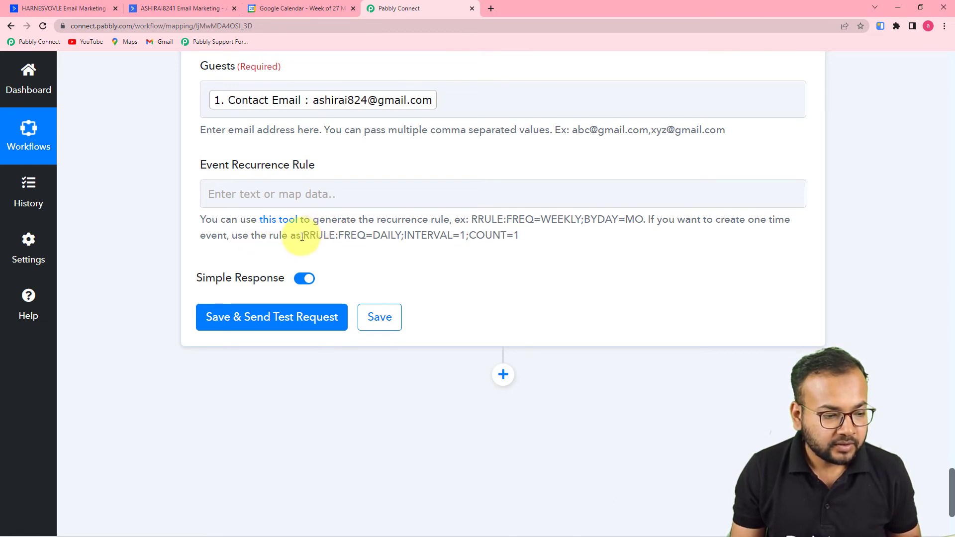
# Paste RRULE:FREQ=DAILY;INTERVAL=1;COUNT=1 into the Event Recurrence Rule as plain text.
pyautogui.moveTo(303, 236); pyautogui.dragTo(502, 246)
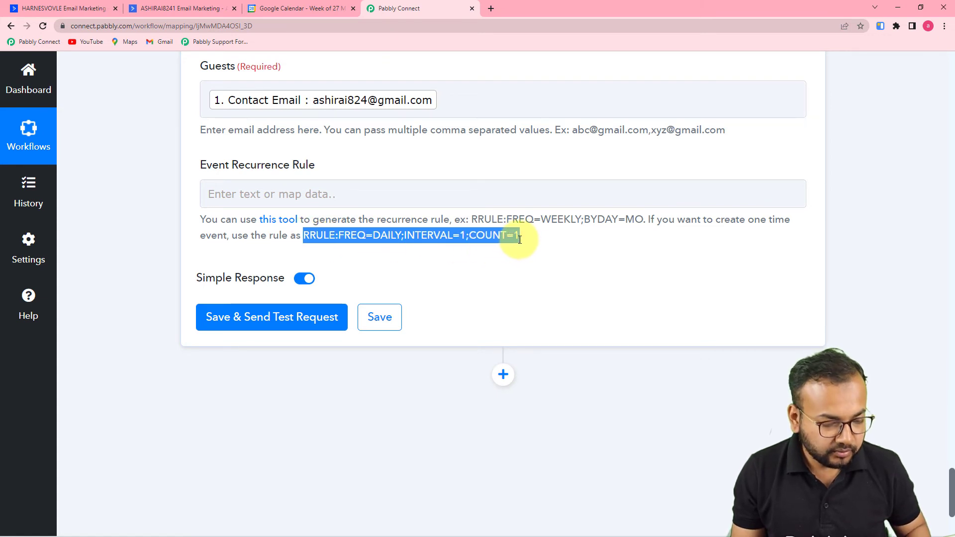
pyautogui.rightClick(409, 194)
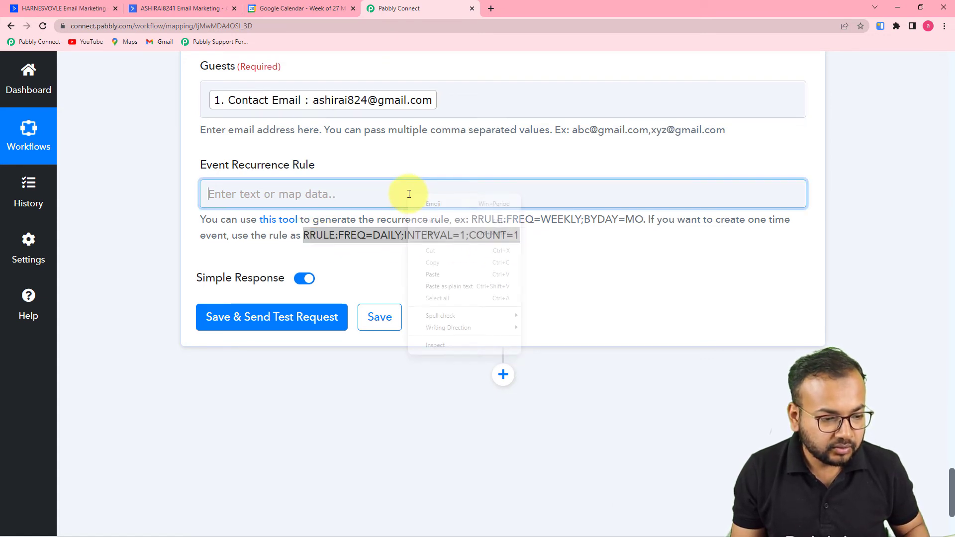
pyautogui.click(434, 287)
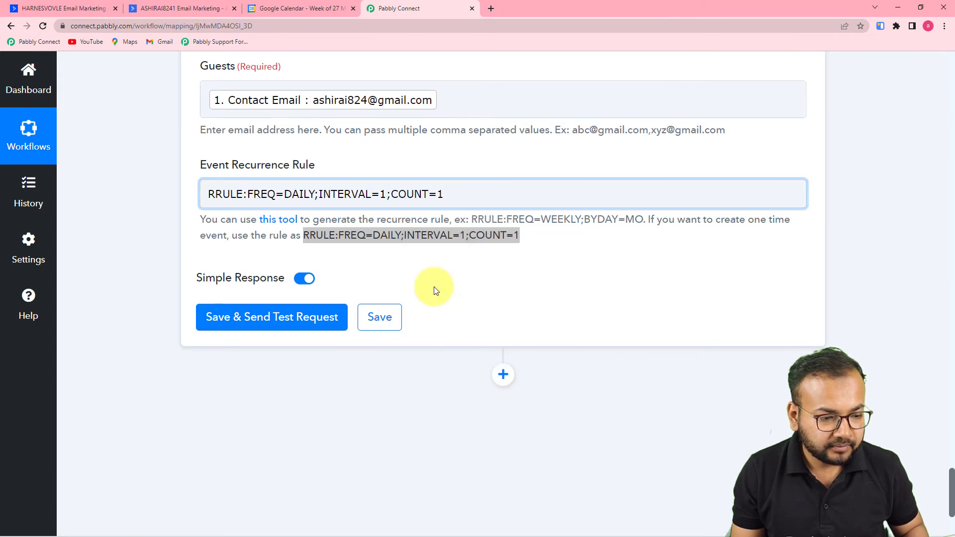
pyautogui.click(206, 196)
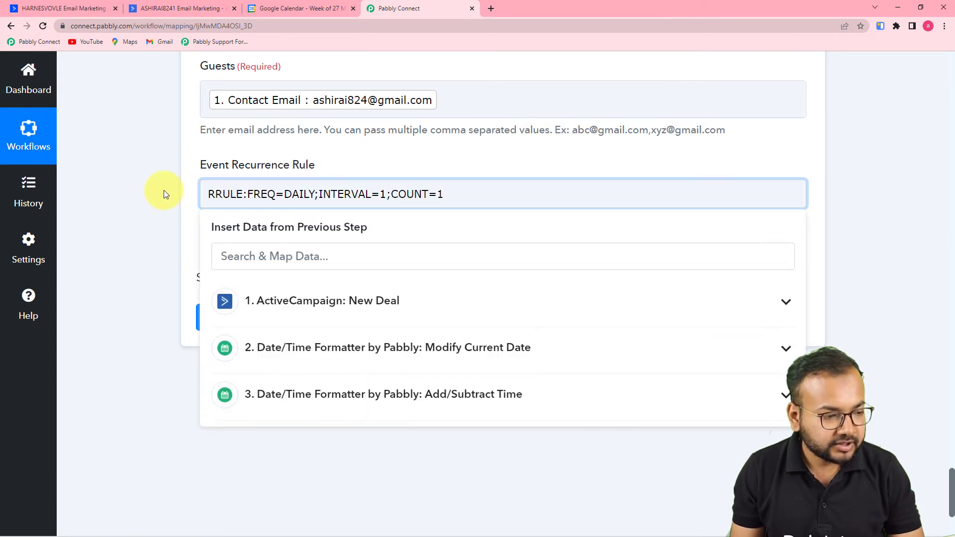
pyautogui.click(164, 192)
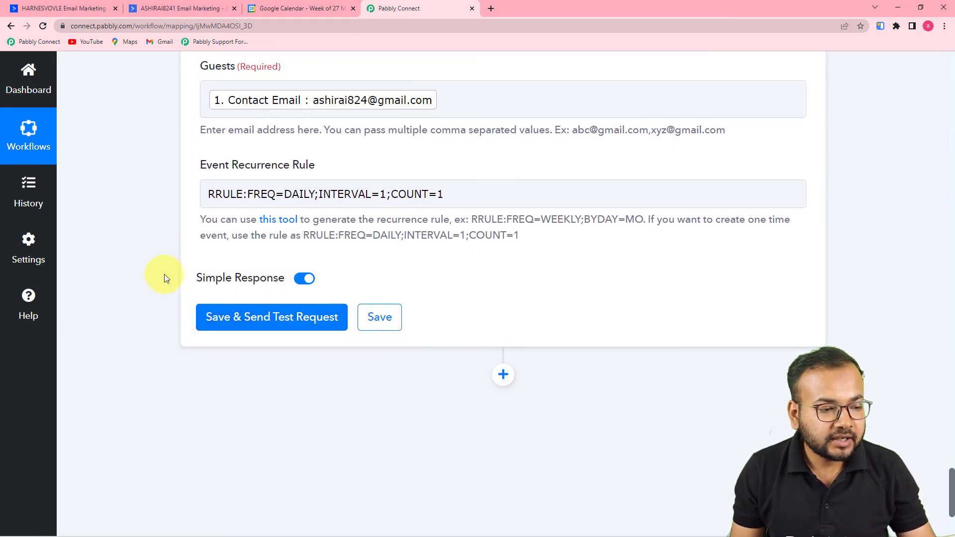
# Save and test the Create an Event step, getting a confirmed Wisdomhub studio event, then check Google Calendar.
pyautogui.click(270, 14)
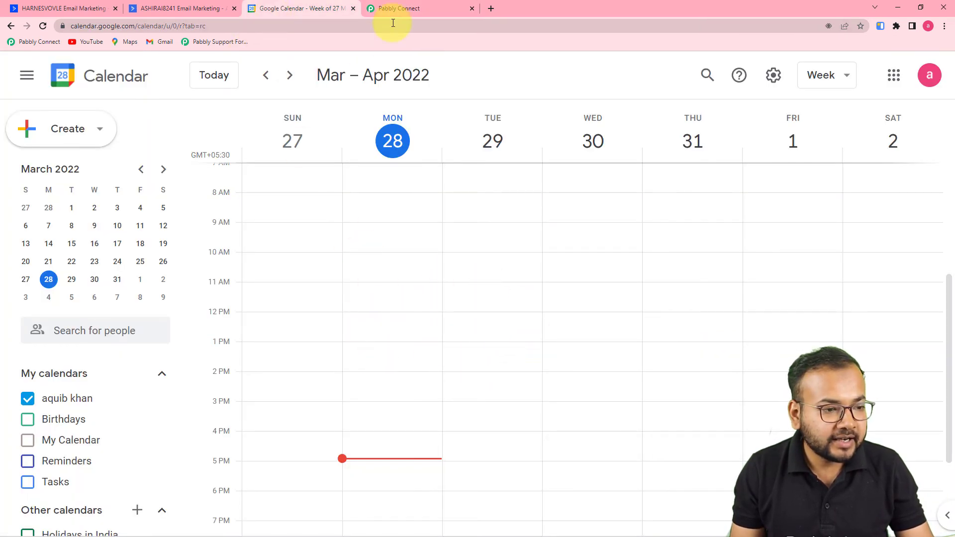
pyautogui.click(396, 8)
pyautogui.click(294, 325)
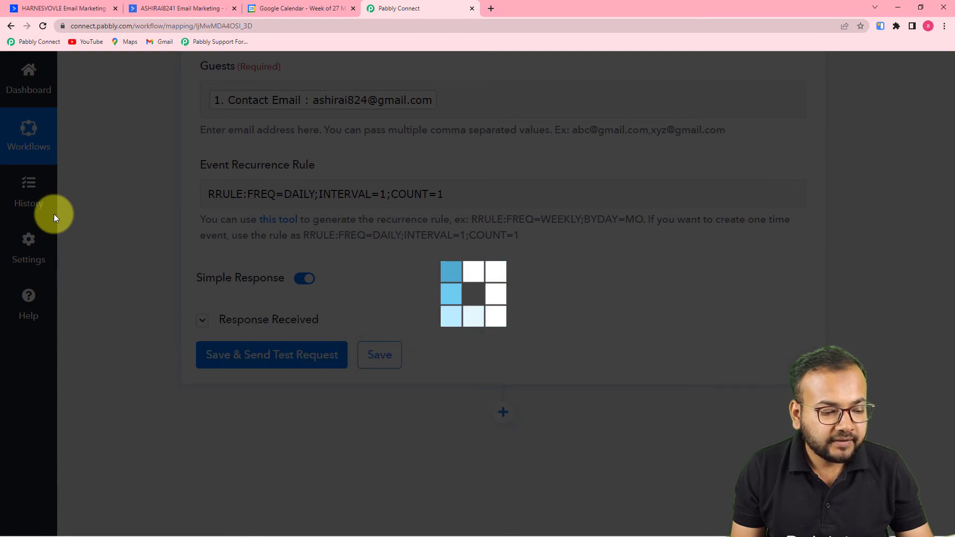
pyautogui.scroll(-4, 54, 214)
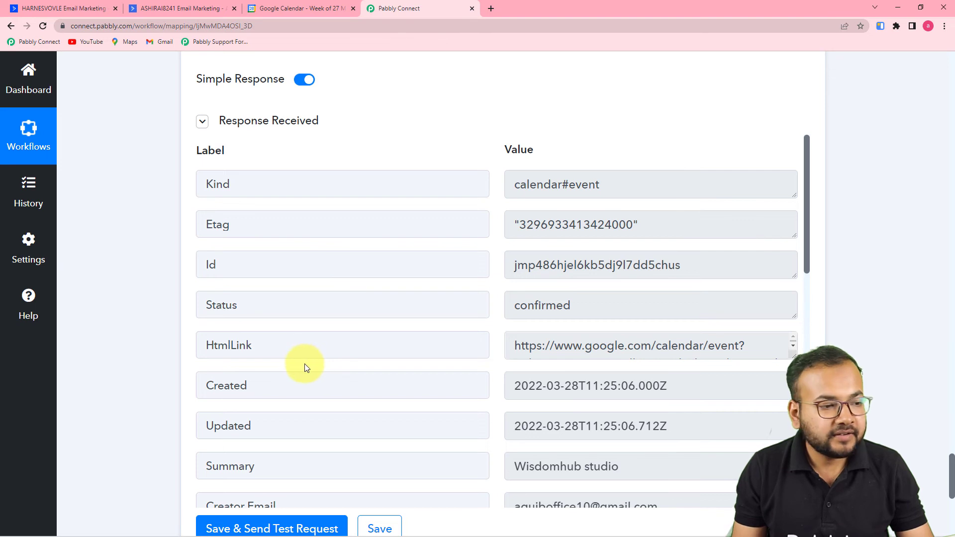
pyautogui.click(278, 9)
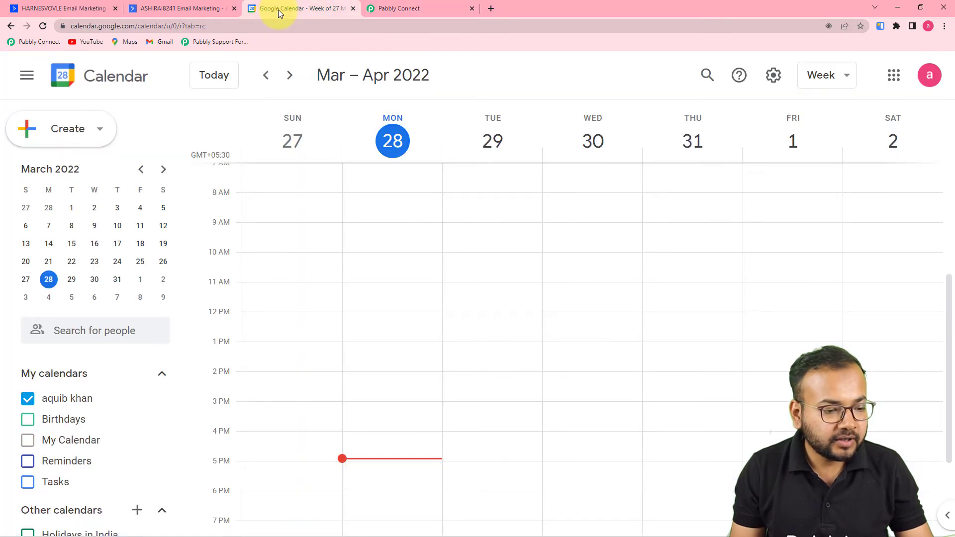
# Check the Wisdomhub studio event's details: Tuesday 29 March, 10:18–11:18pm, with one guest.
pyautogui.scroll(-1, 464, 315)
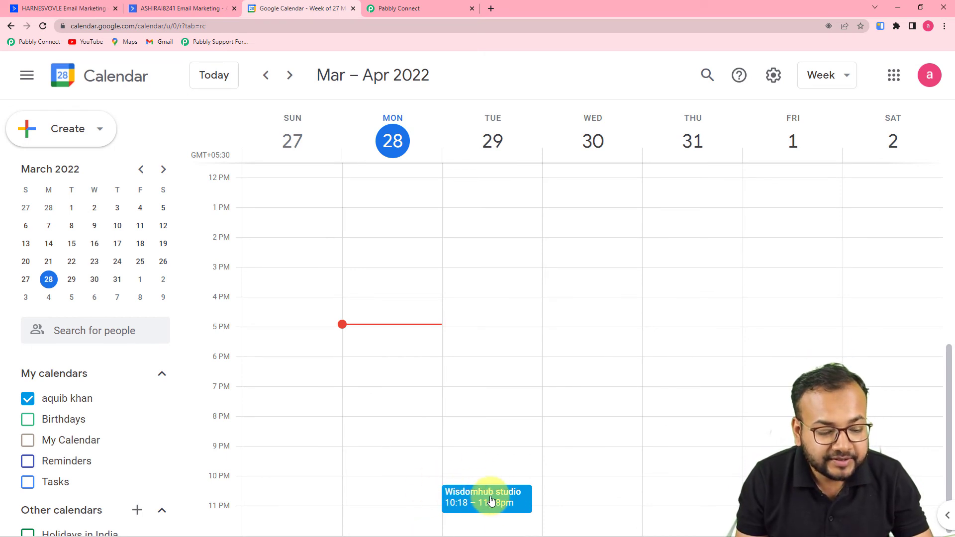
pyautogui.click(499, 500)
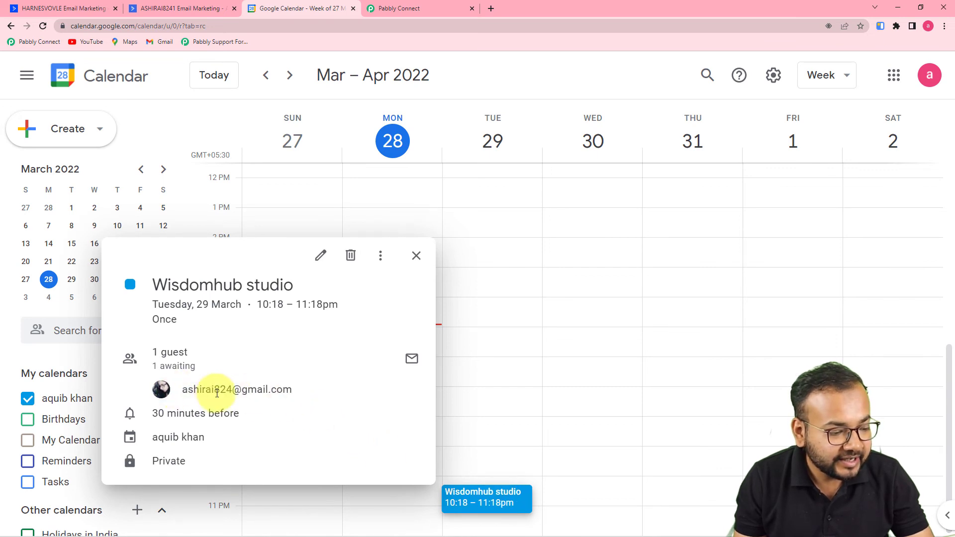
pyautogui.moveTo(239, 389)
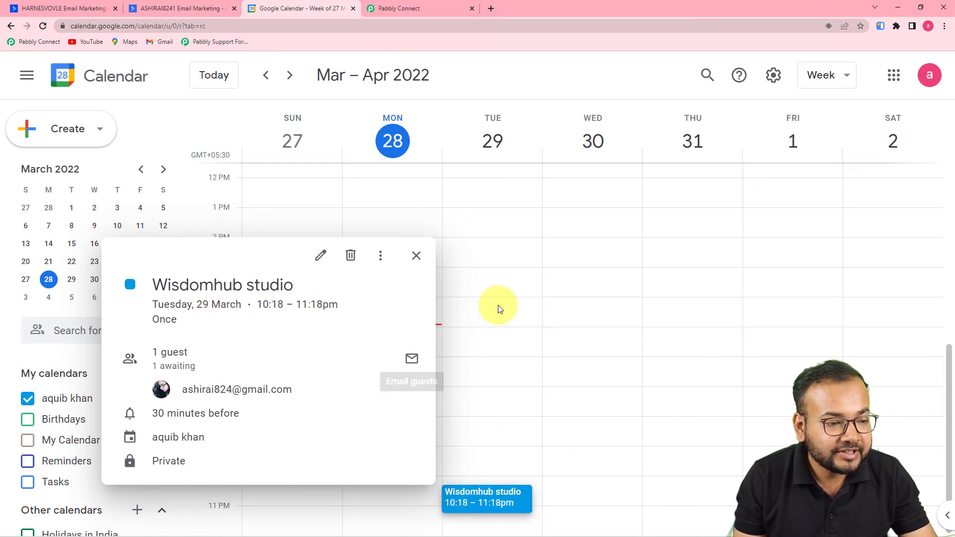
# Compare the event time with the workflow's Start/End Date Time fields, then revisit the calendar event.
pyautogui.click(404, 8)
pyautogui.scroll(9, 297, 155)
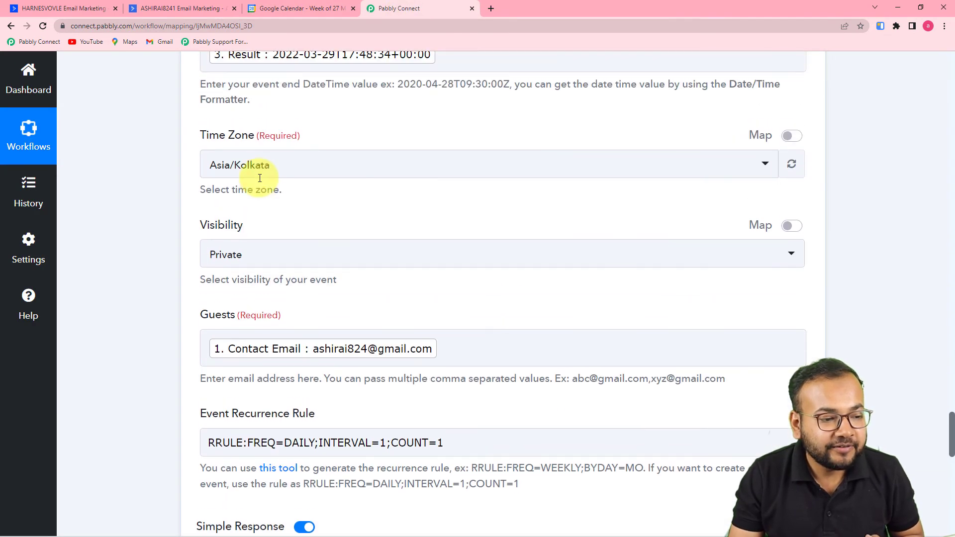
pyautogui.scroll(3, 260, 179)
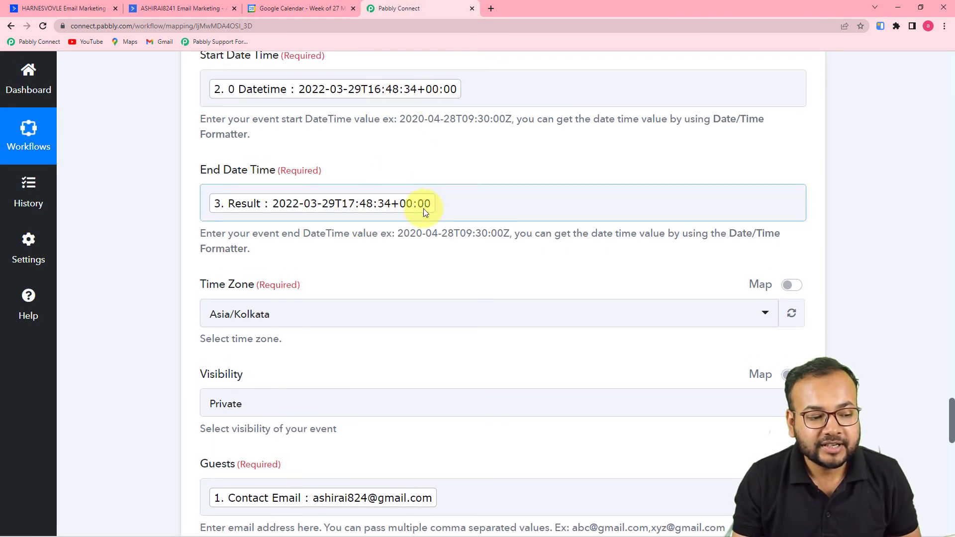
pyautogui.click(287, 12)
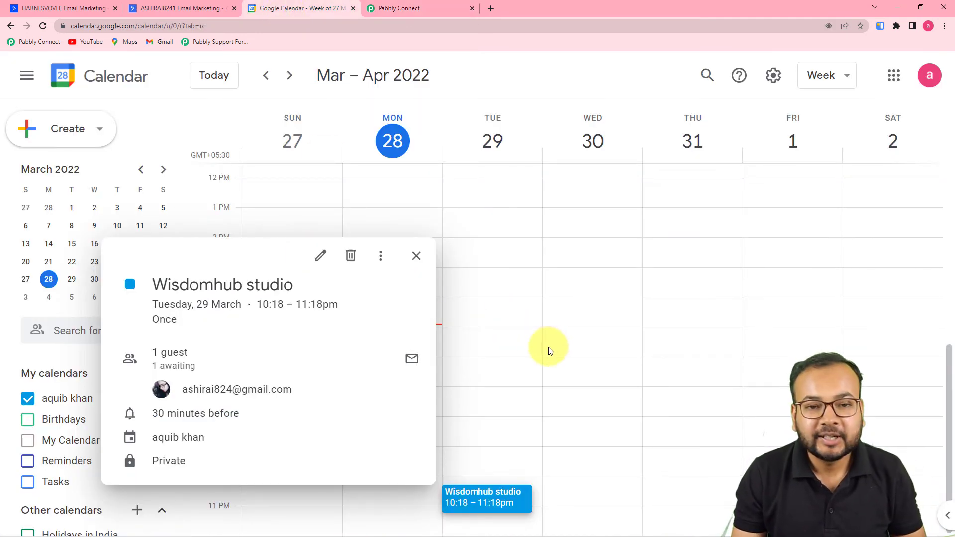
# Review the workflow steps up to the ActiveCampaign New Deal trigger, then go to the Deals pipeline.
pyautogui.click(418, 7)
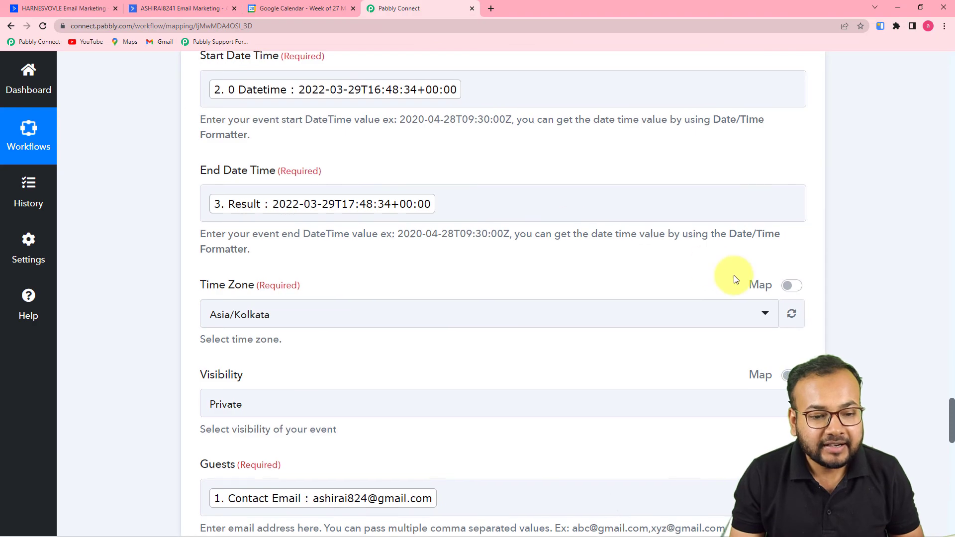
pyautogui.scroll(20, 872, 288)
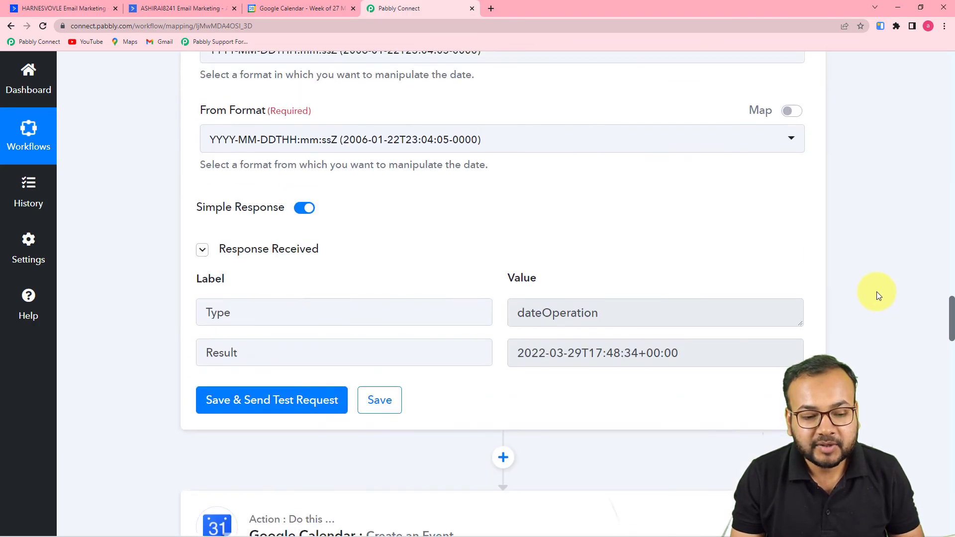
pyautogui.scroll(20, 877, 292)
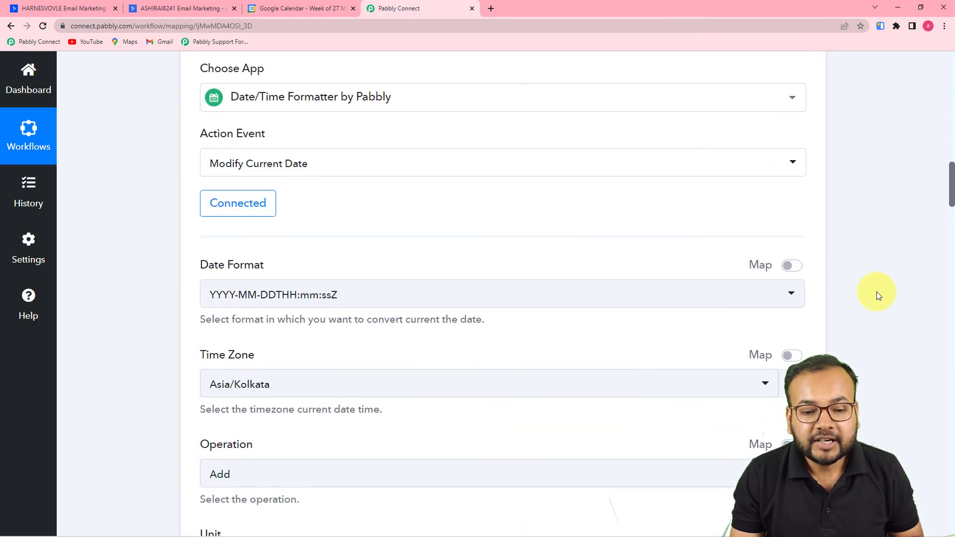
pyautogui.scroll(20, 877, 292)
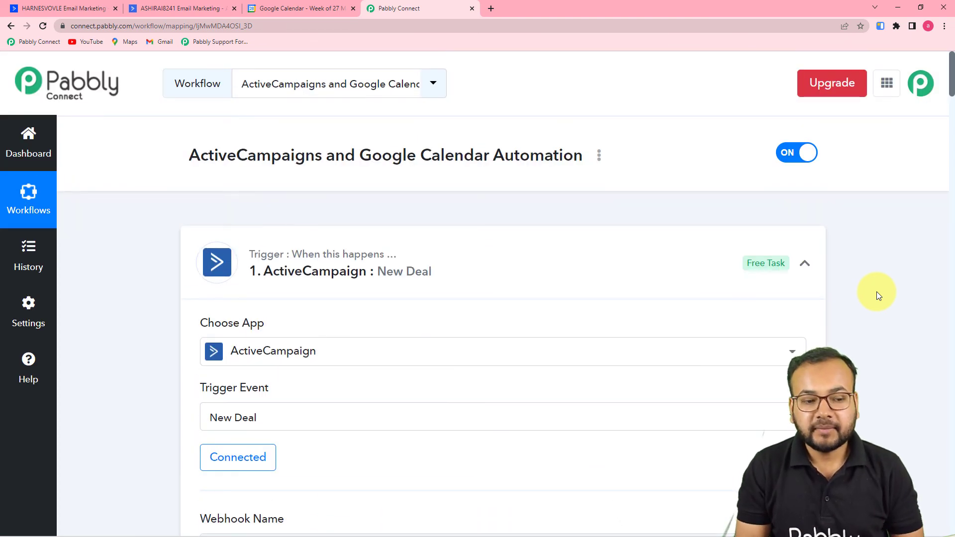
pyautogui.click(52, 11)
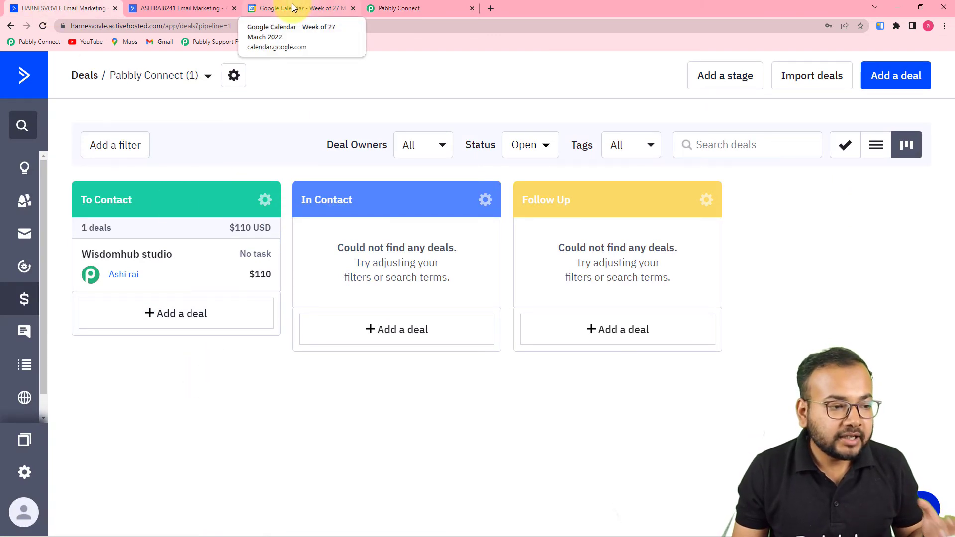
# Close the Wisdomhub event popup and start a To Contact deal titled 'Magnet Brains Deal'.
pyautogui.click(292, 6)
pyautogui.click(416, 255)
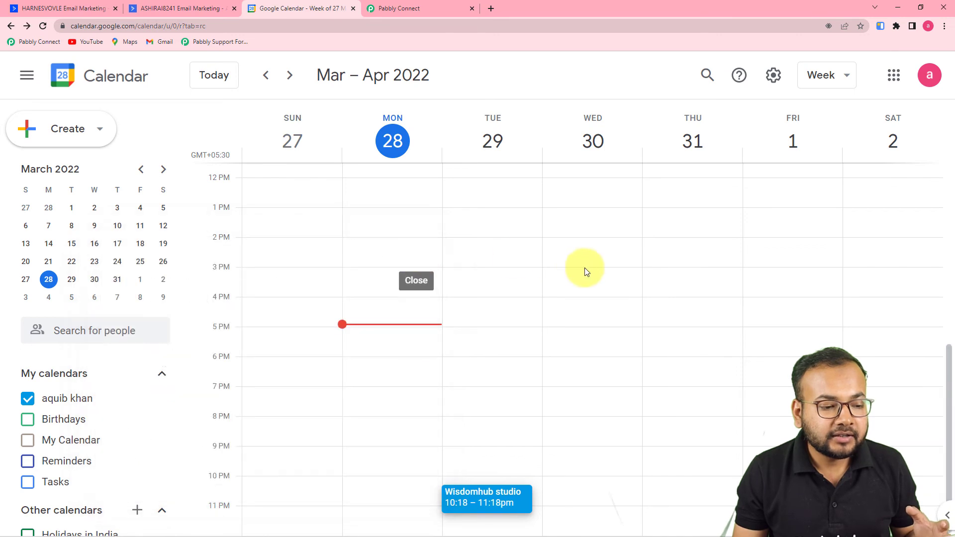
pyautogui.click(78, 7)
pyautogui.click(210, 322)
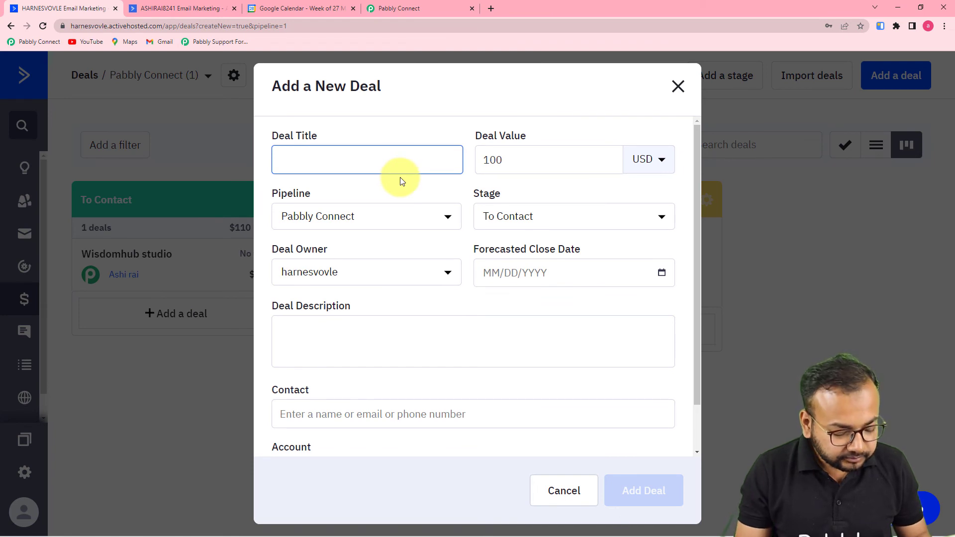
pyautogui.write('Ma')
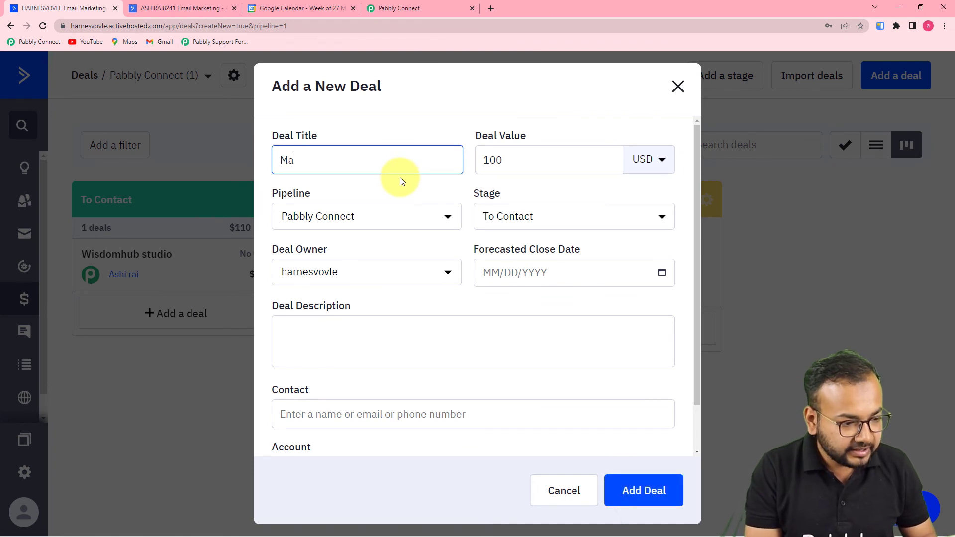
pyautogui.write('gnet')
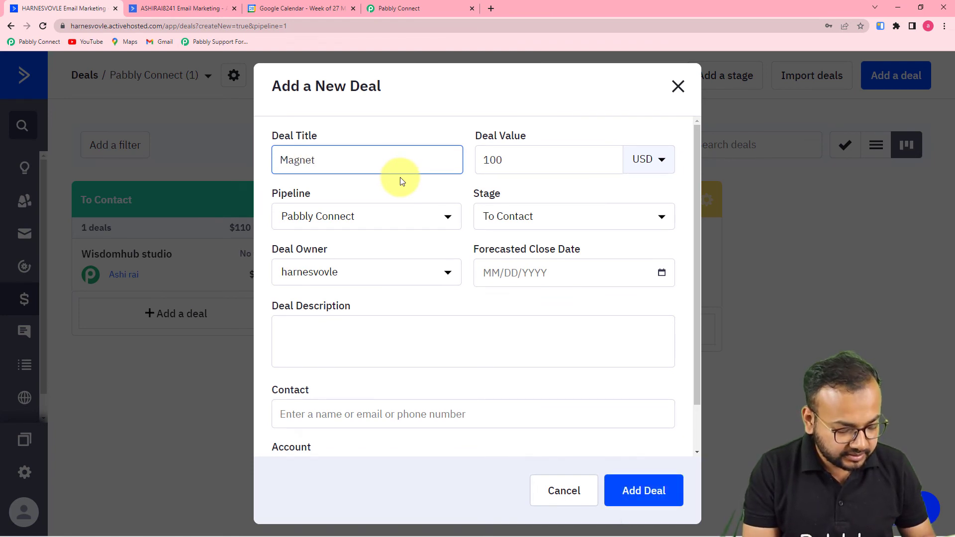
pyautogui.write(' Brains De')
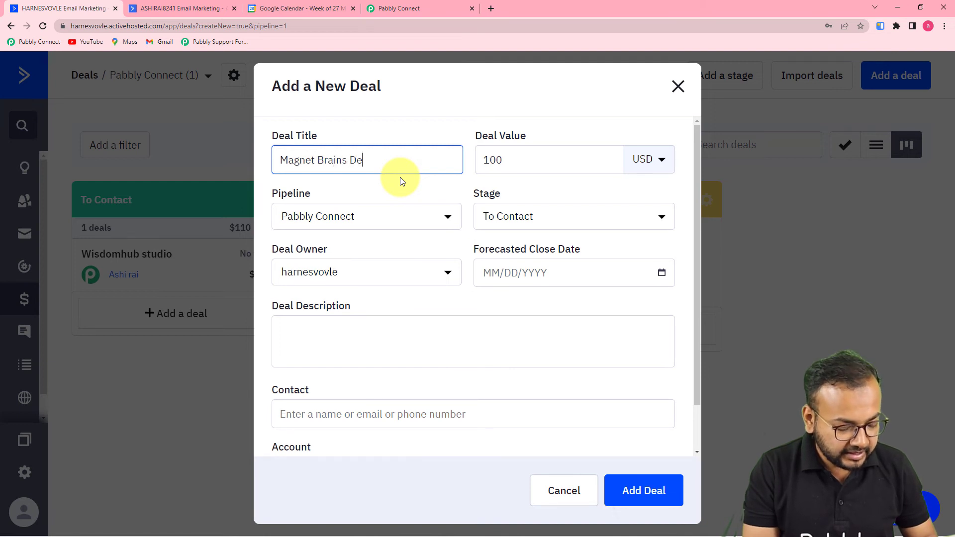
pyautogui.write('al')
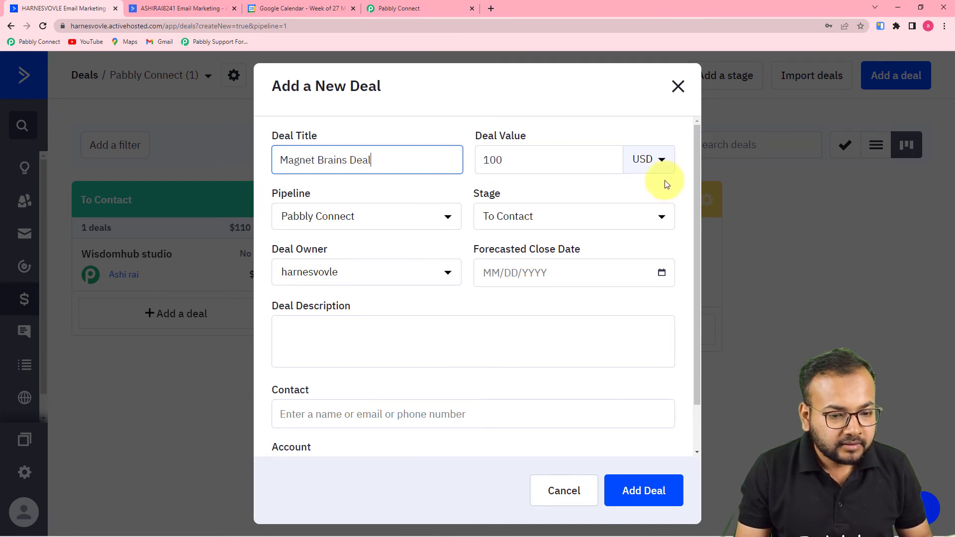
# Set the deal value, a close date of 18 March 2022, and description 'New'.
pyautogui.click(662, 158)
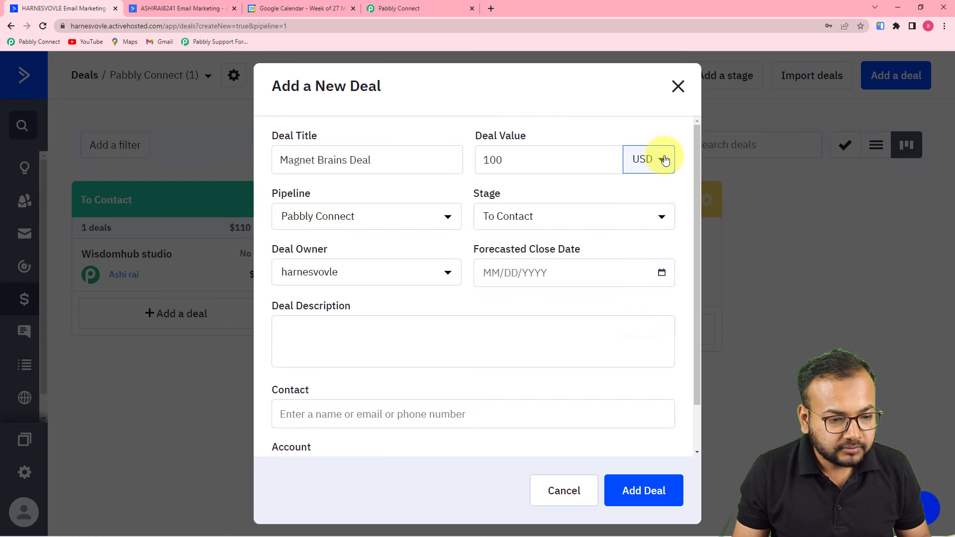
pyautogui.click(588, 154)
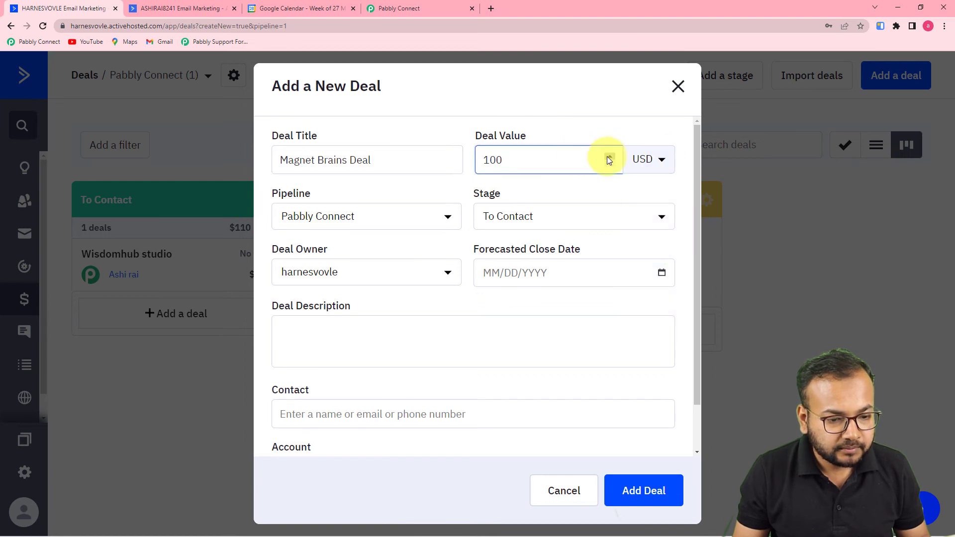
pyautogui.write('0')
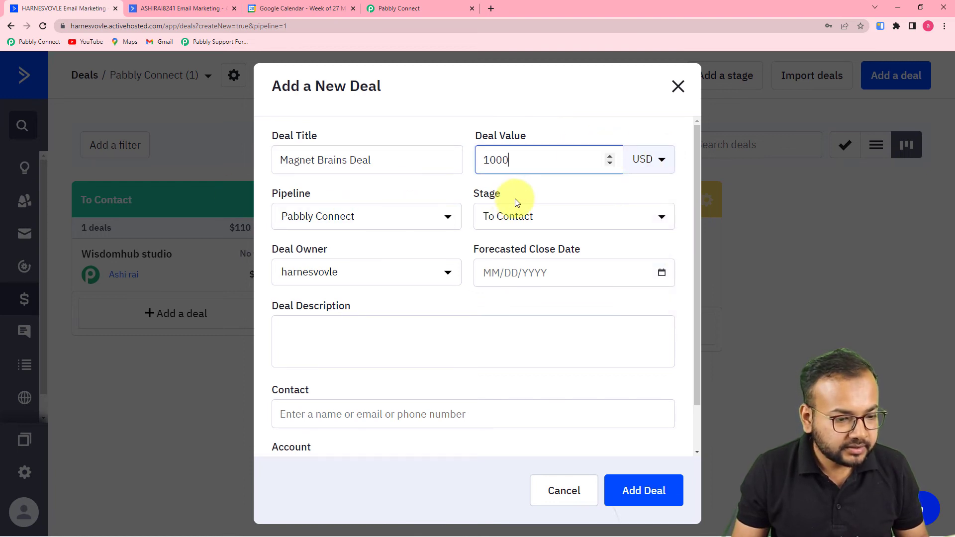
pyautogui.click(507, 273)
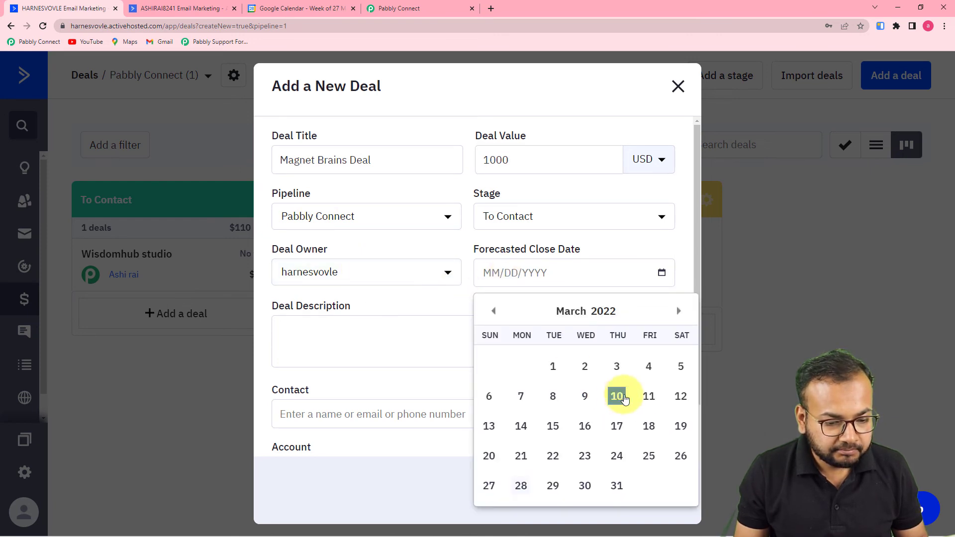
pyautogui.click(648, 426)
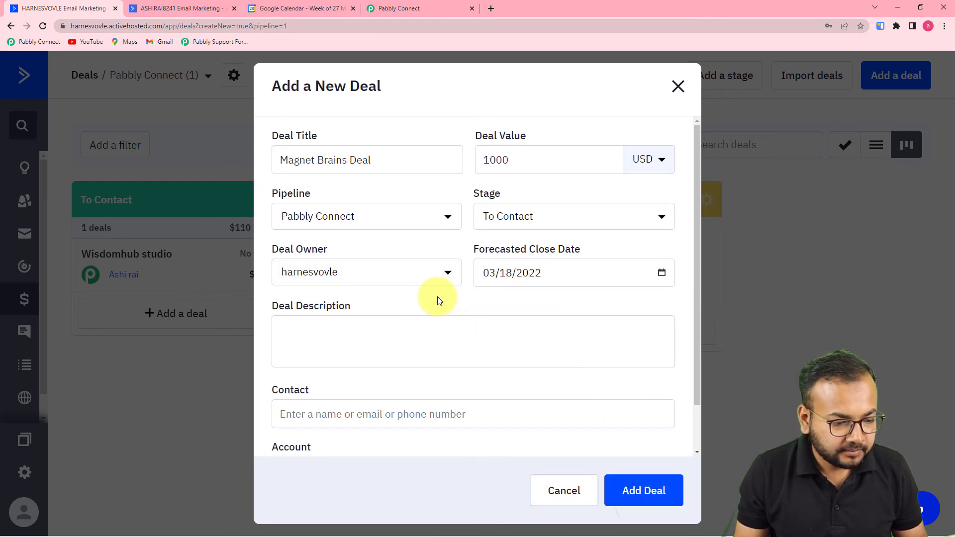
pyautogui.scroll(-2, 348, 323)
pyautogui.click(363, 286)
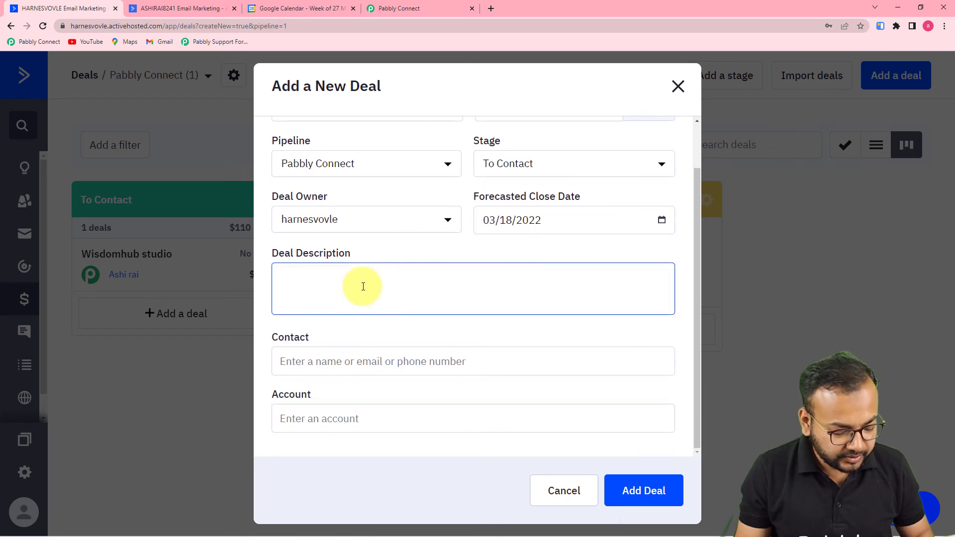
pyautogui.write('New Deal')
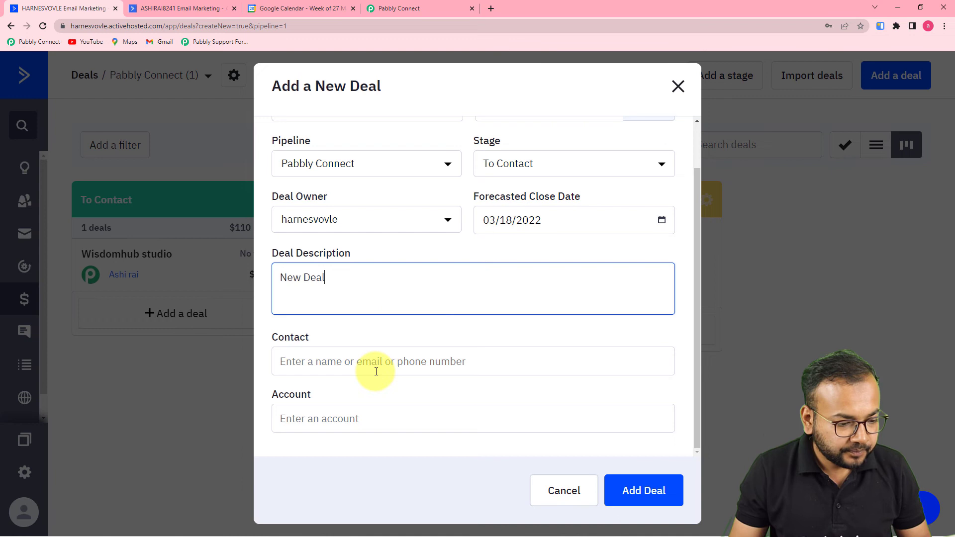
# Link the deal to an existing contact found by search and add it to the pipeline.
pyautogui.click(377, 370)
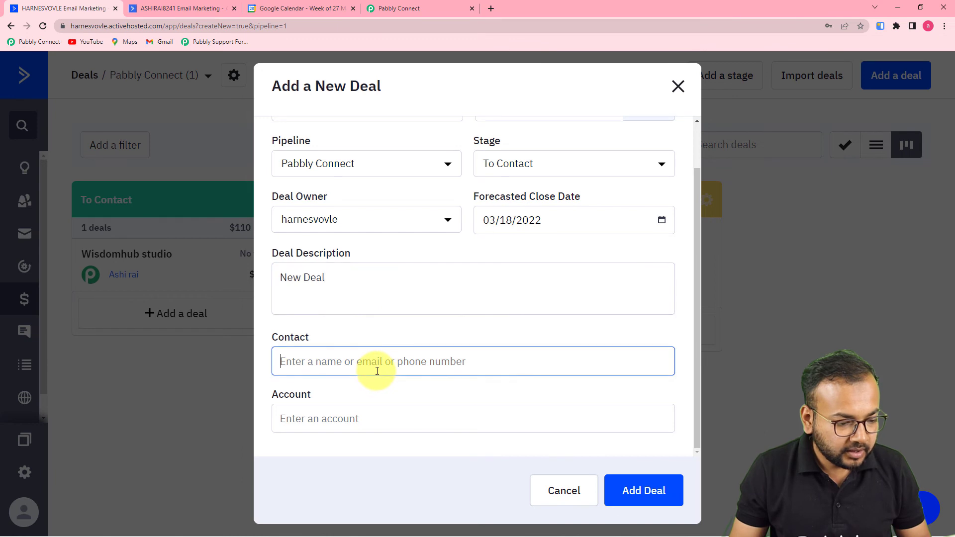
pyautogui.write('ash')
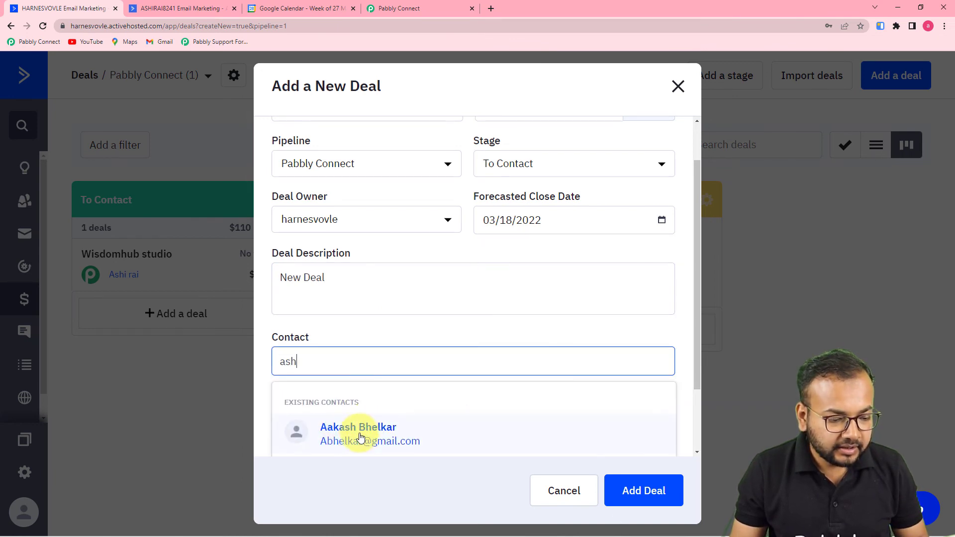
pyautogui.scroll(-1, 326, 428)
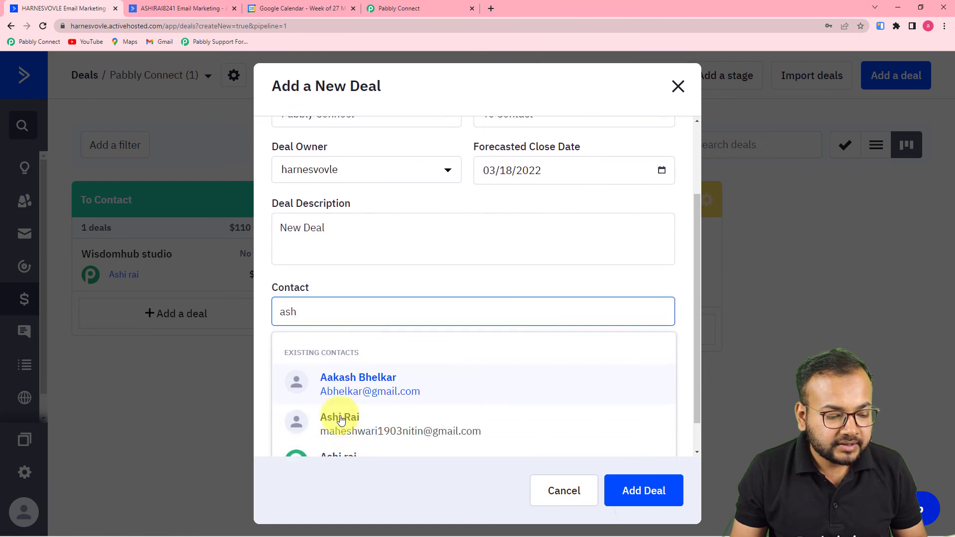
pyautogui.click(338, 385)
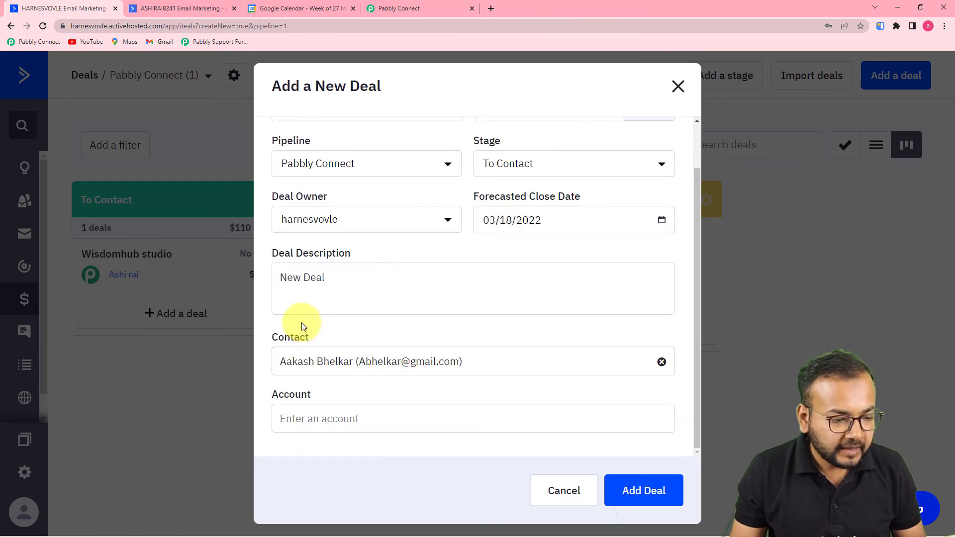
pyautogui.click(642, 496)
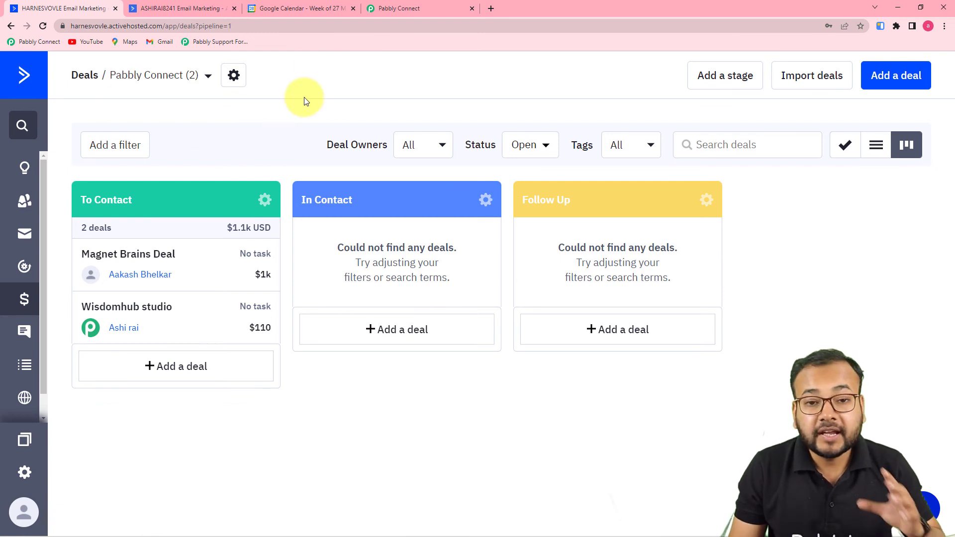
pyautogui.click(297, 10)
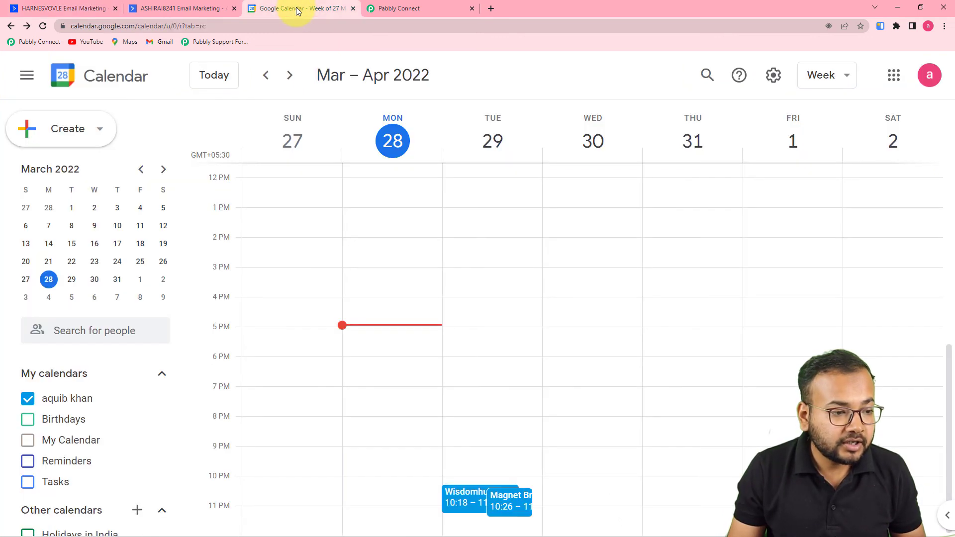
# Verify the Magnet Brains Deal event: Tuesday 29 March, 10:26–11:26pm, one guest, Private visibility.
pyautogui.click(507, 502)
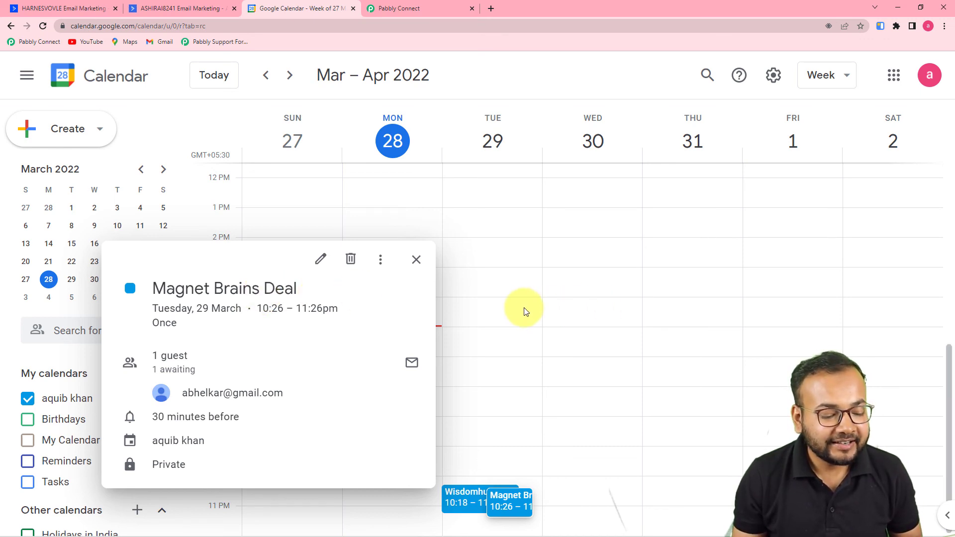
pyautogui.click(417, 260)
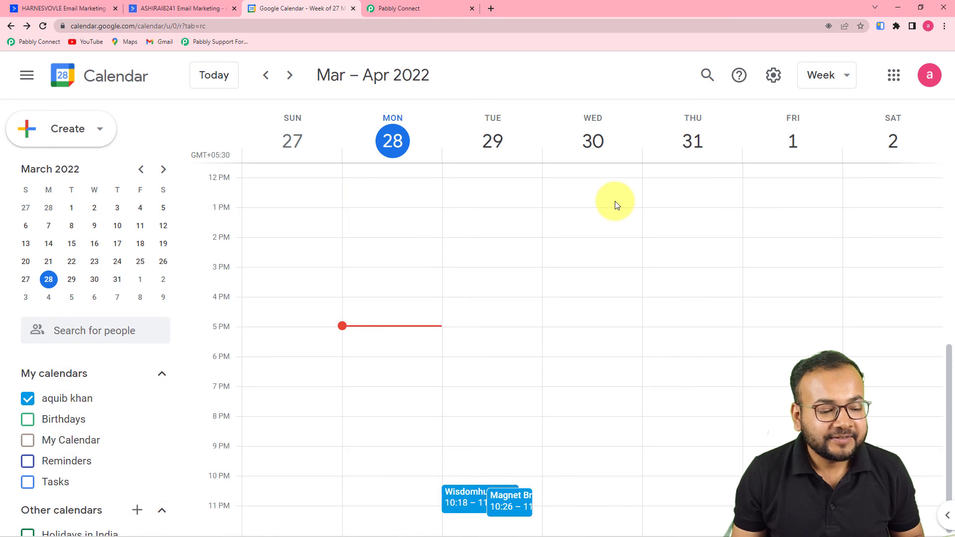
pyautogui.click(426, 12)
pyautogui.scroll(-2, 690, 209)
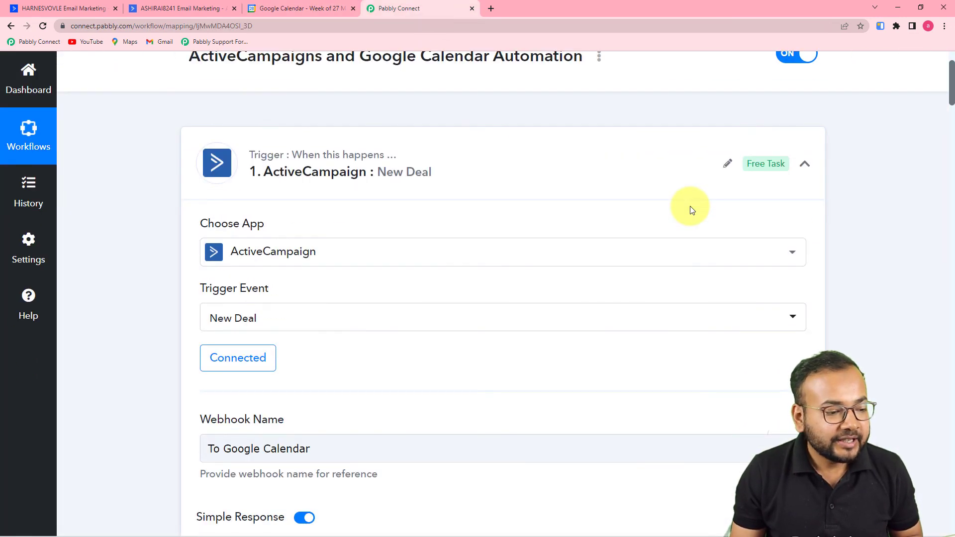
pyautogui.scroll(-1, 137, 204)
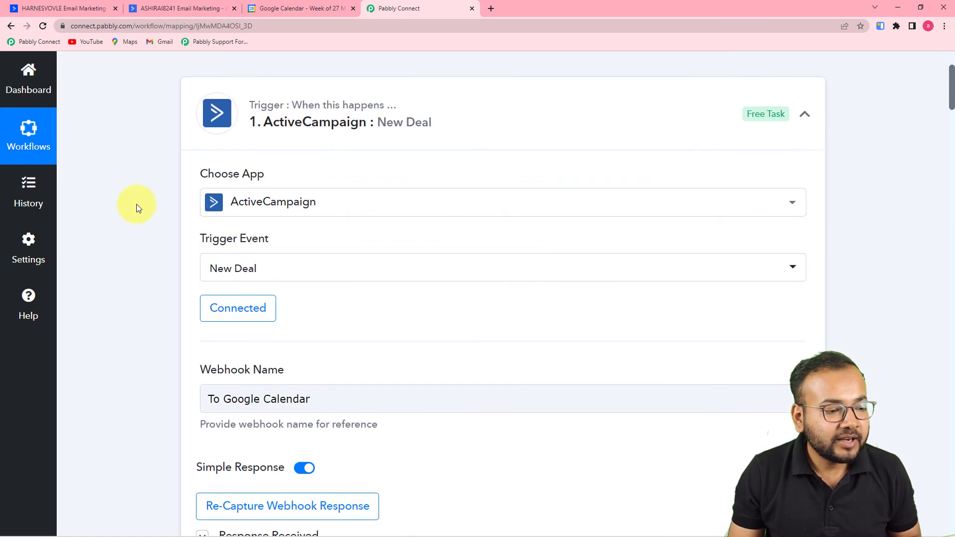
pyautogui.scroll(-1, 146, 205)
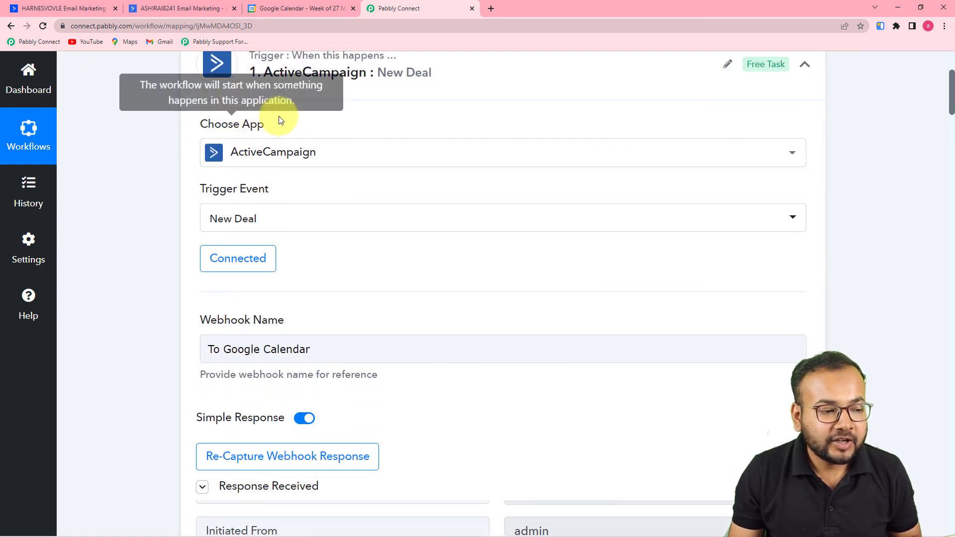
pyautogui.scroll(-6, 375, 103)
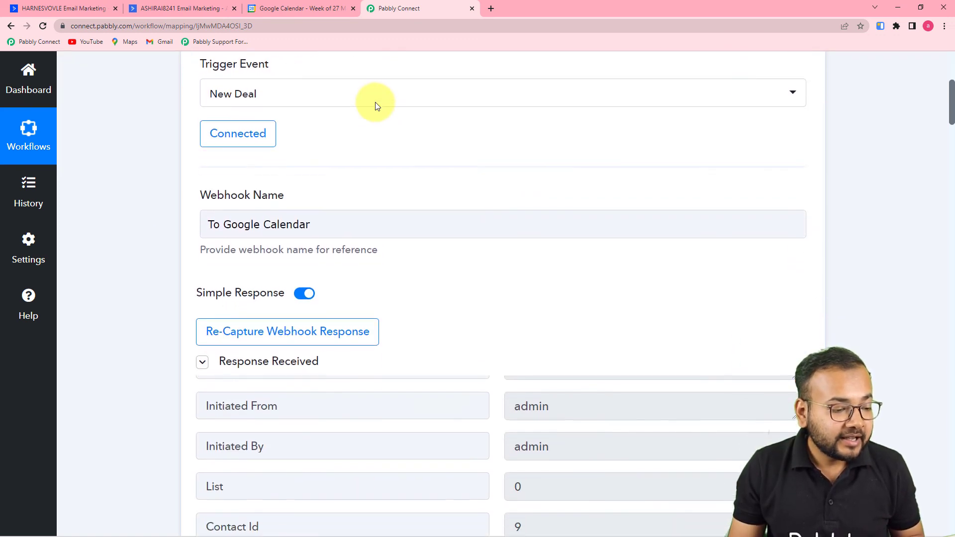
pyautogui.scroll(-3, 387, 246)
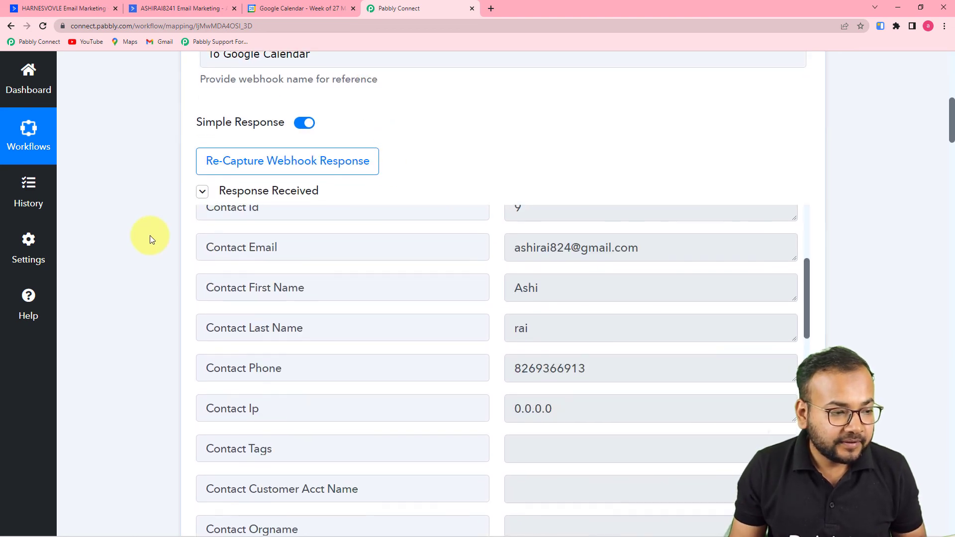
pyautogui.scroll(3, 151, 235)
pyautogui.scroll(-6, 150, 235)
pyautogui.scroll(1, 228, 248)
pyautogui.scroll(5, 229, 248)
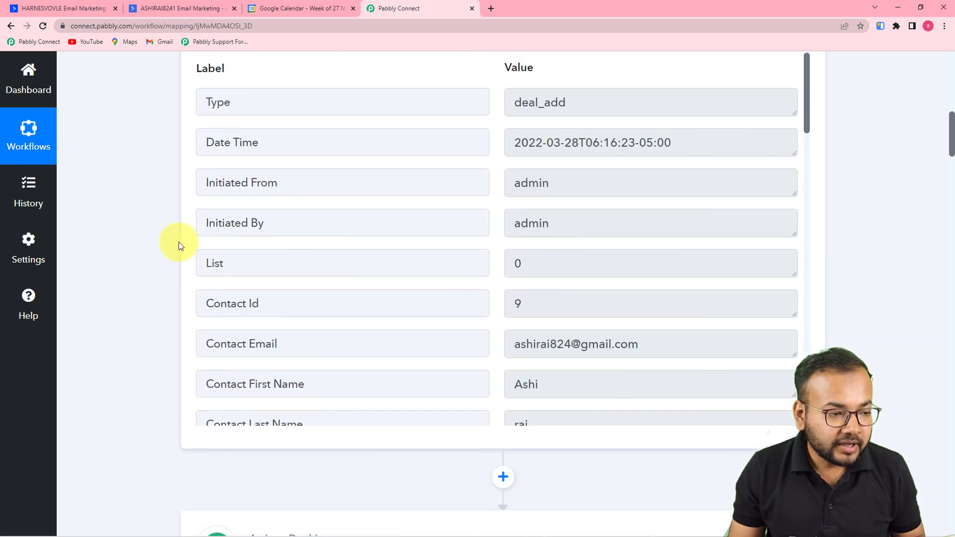
pyautogui.scroll(4, 178, 242)
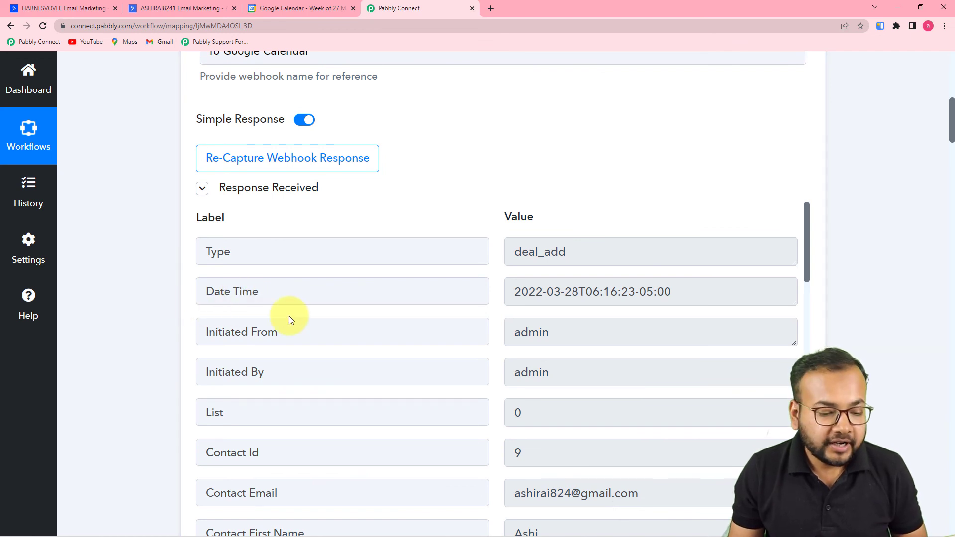
pyautogui.scroll(-3, 290, 319)
pyautogui.scroll(-10, 149, 314)
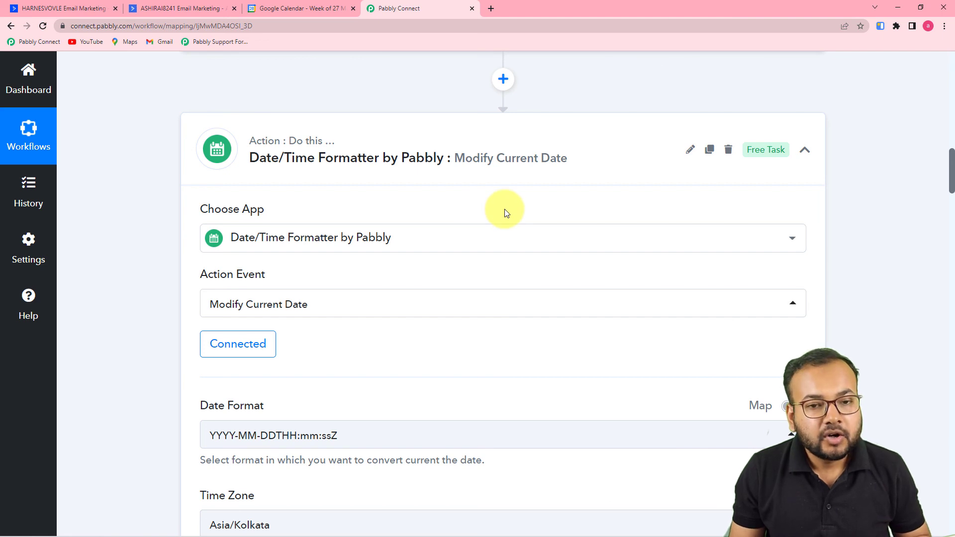
pyautogui.scroll(-8, 505, 212)
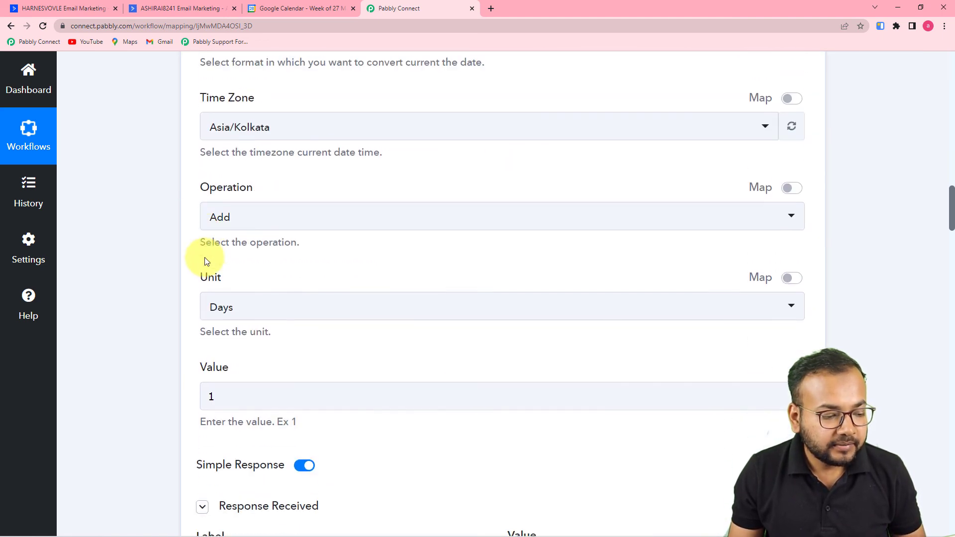
pyautogui.scroll(-3, 205, 261)
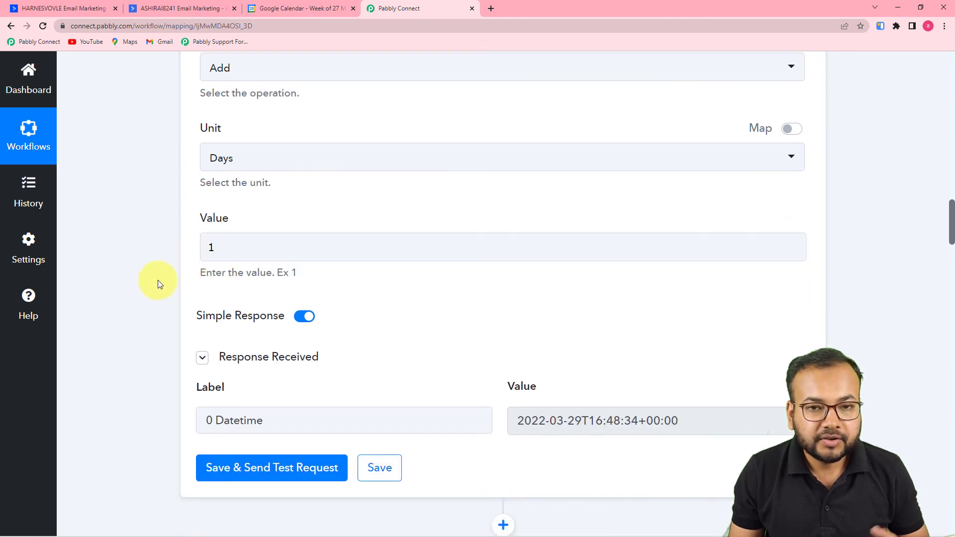
pyautogui.scroll(-3, 157, 283)
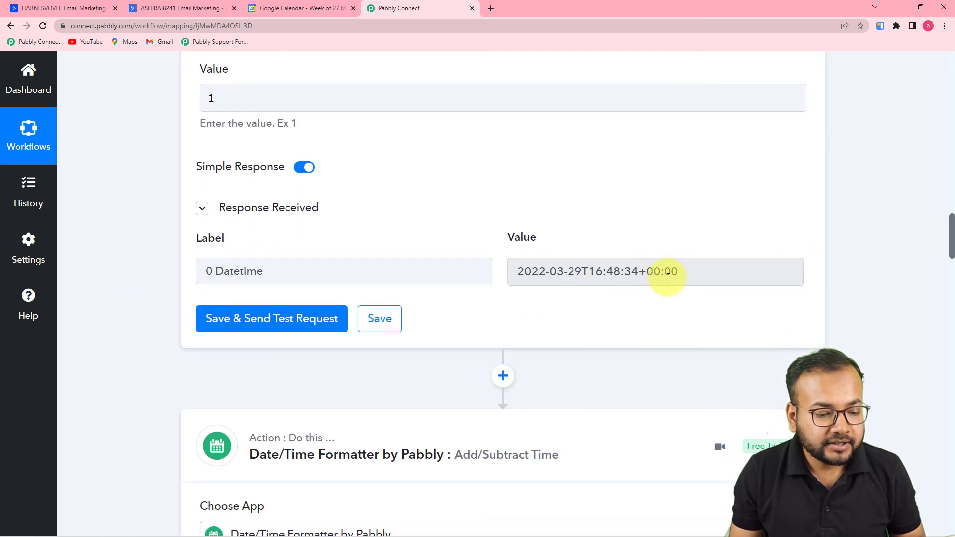
pyautogui.scroll(-6, 572, 295)
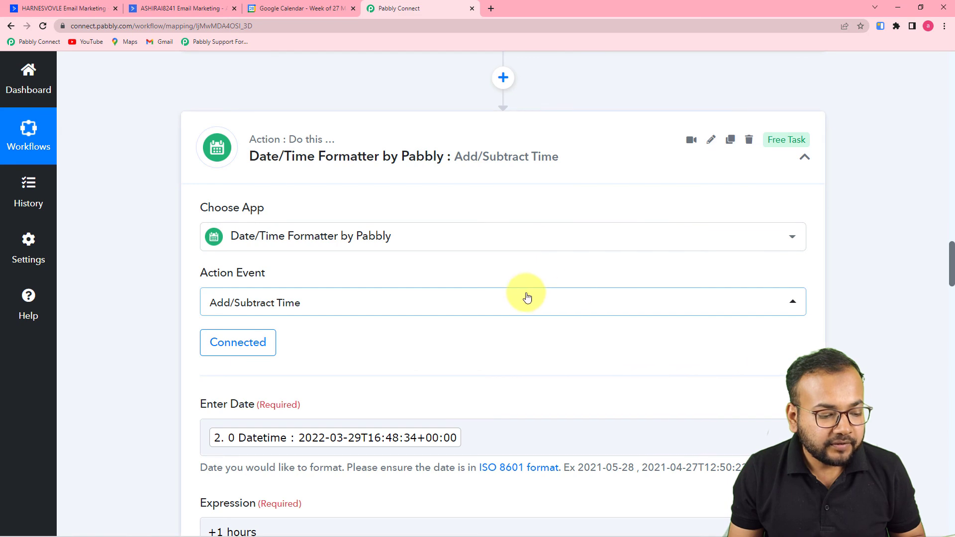
pyautogui.scroll(-3, 522, 295)
pyautogui.scroll(-3, 528, 298)
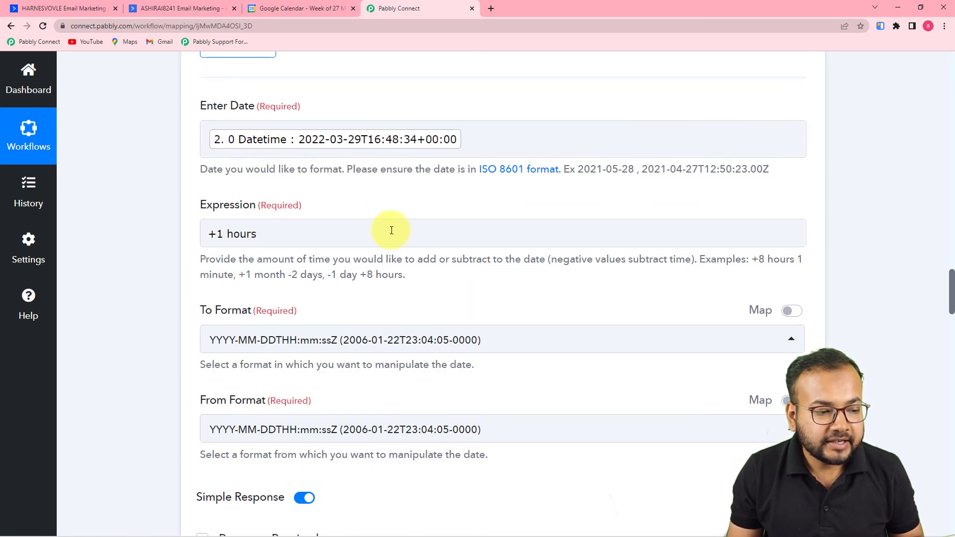
pyautogui.scroll(-4, 391, 228)
pyautogui.scroll(-4, 393, 231)
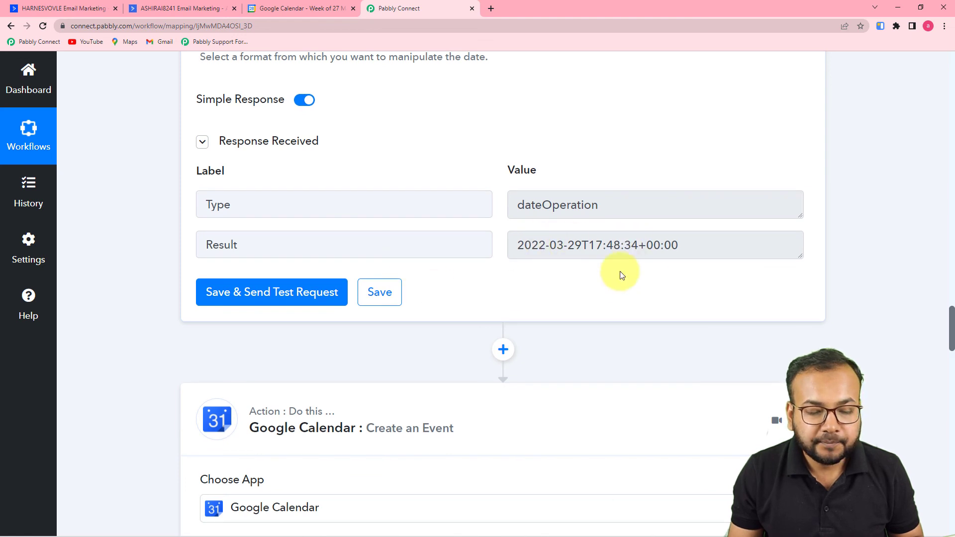
pyautogui.scroll(-6, 604, 277)
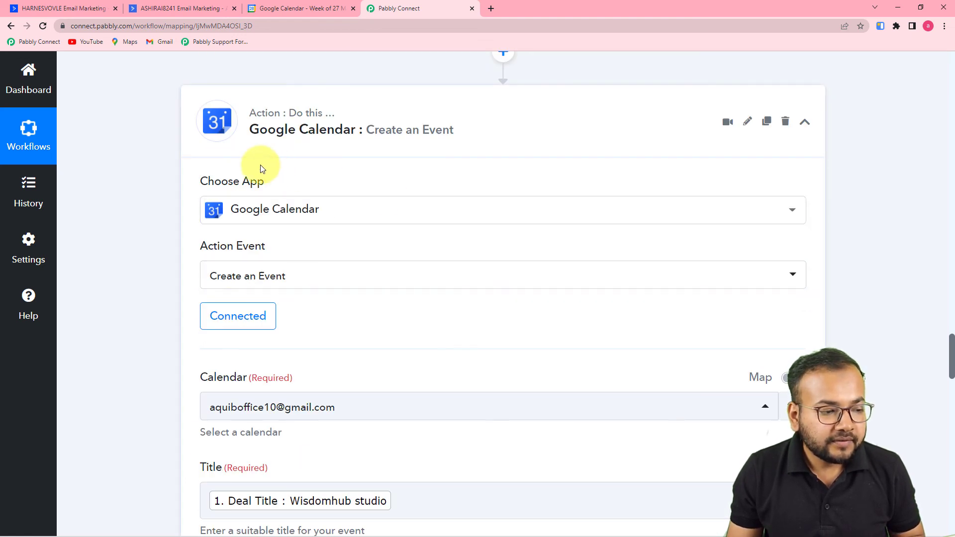
pyautogui.scroll(-9, 171, 187)
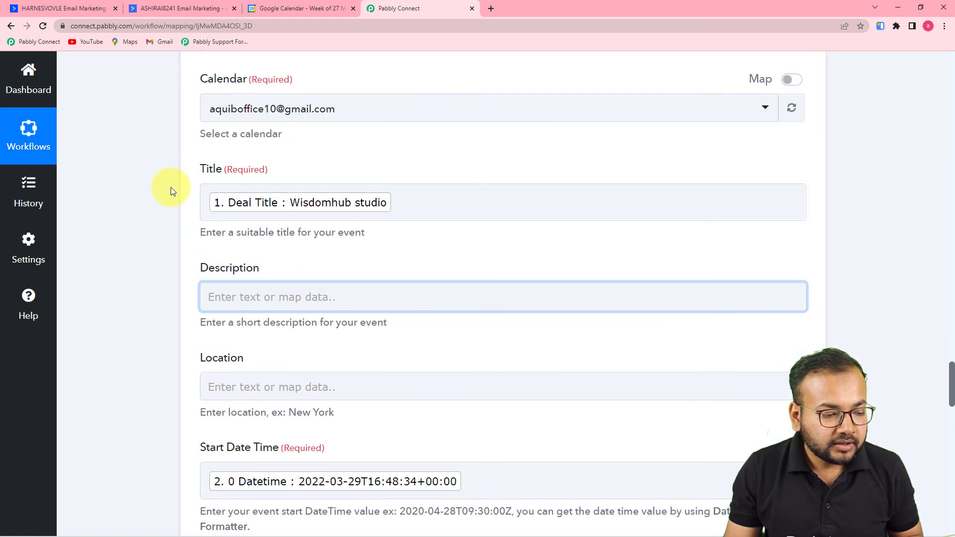
pyautogui.scroll(-10, 171, 187)
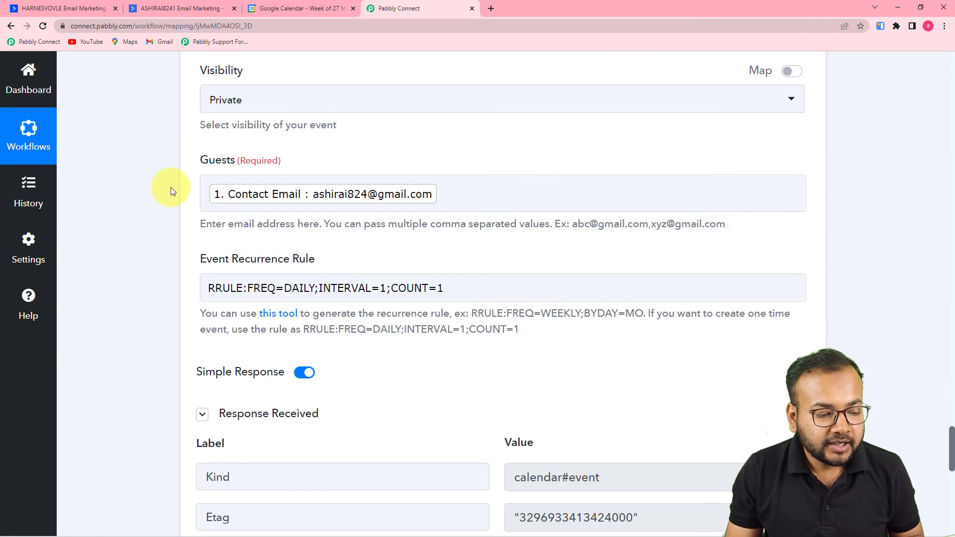
pyautogui.scroll(-9, 171, 187)
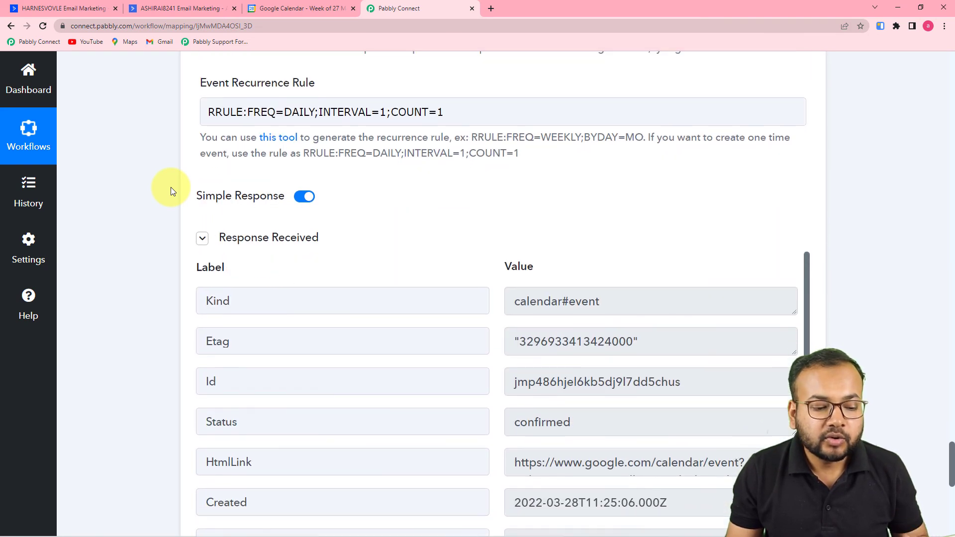
pyautogui.scroll(-1, 171, 187)
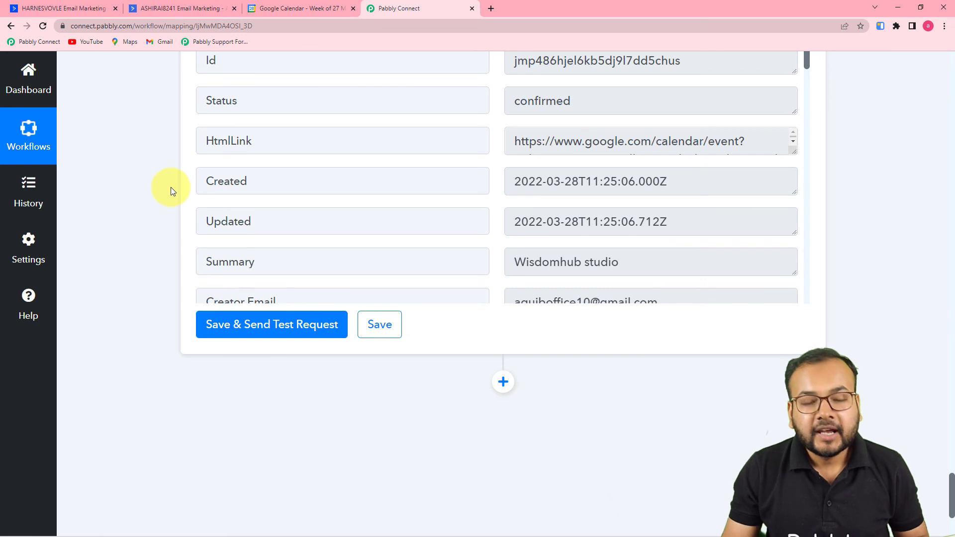